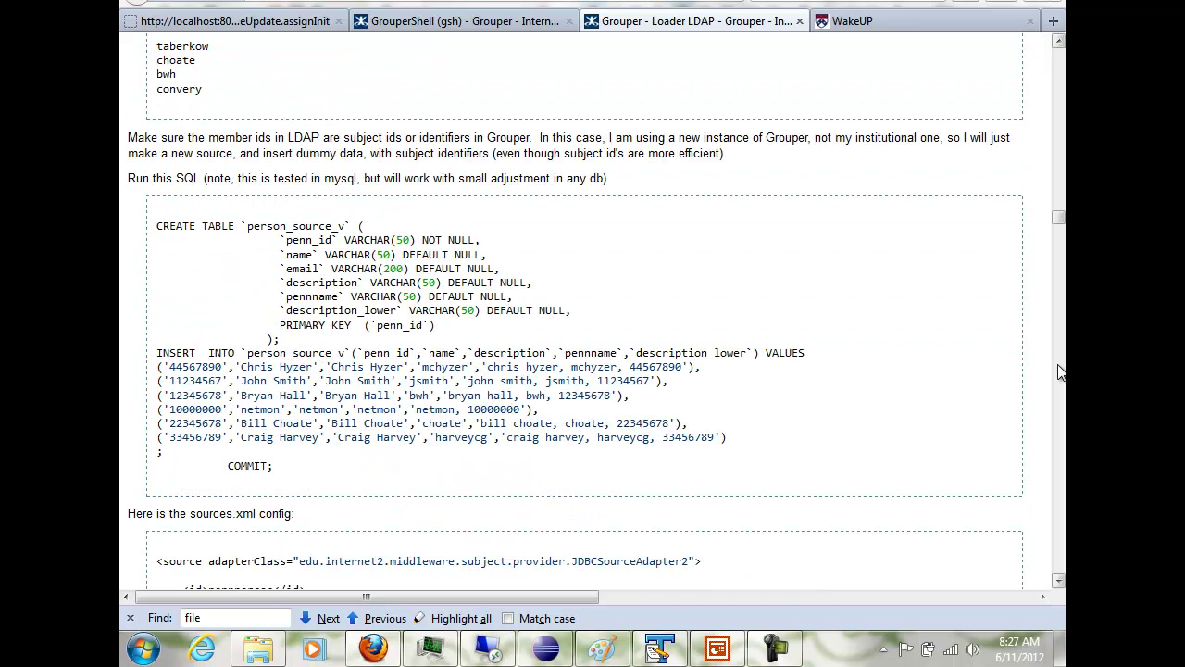
Review the sources.xml config, the LDAP connection properties and the LDAP_SIMPLE test case in the Loader LDAP documentation
scroll(1061, 371, down, 6)
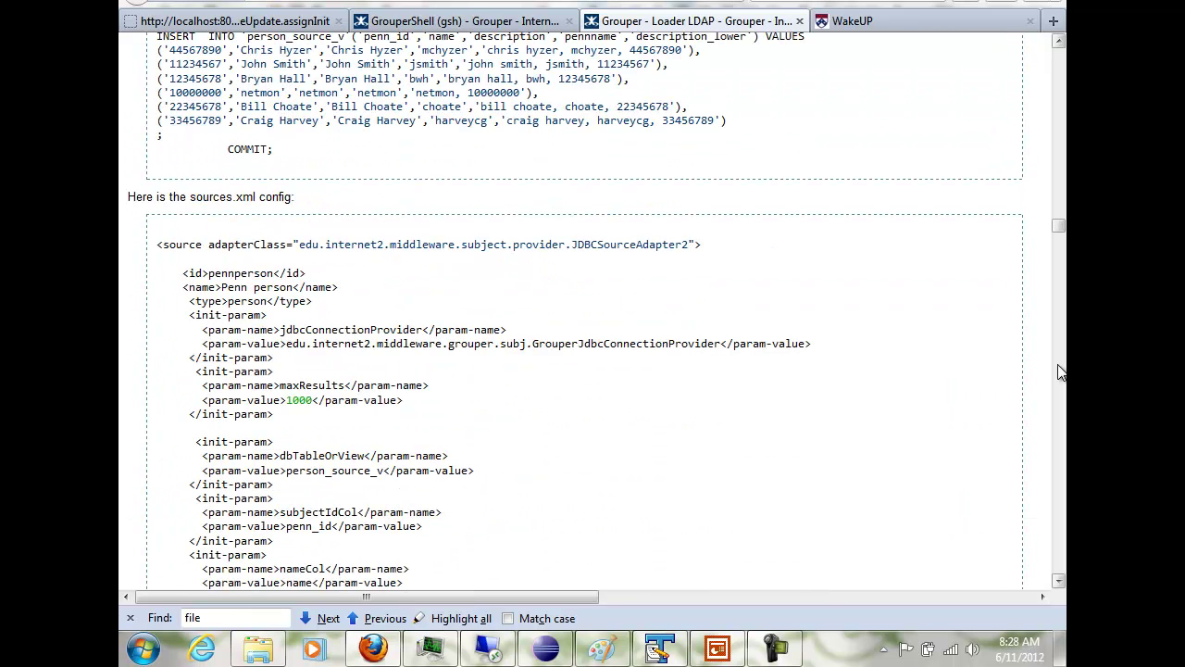
scroll(1062, 371, down, 20)
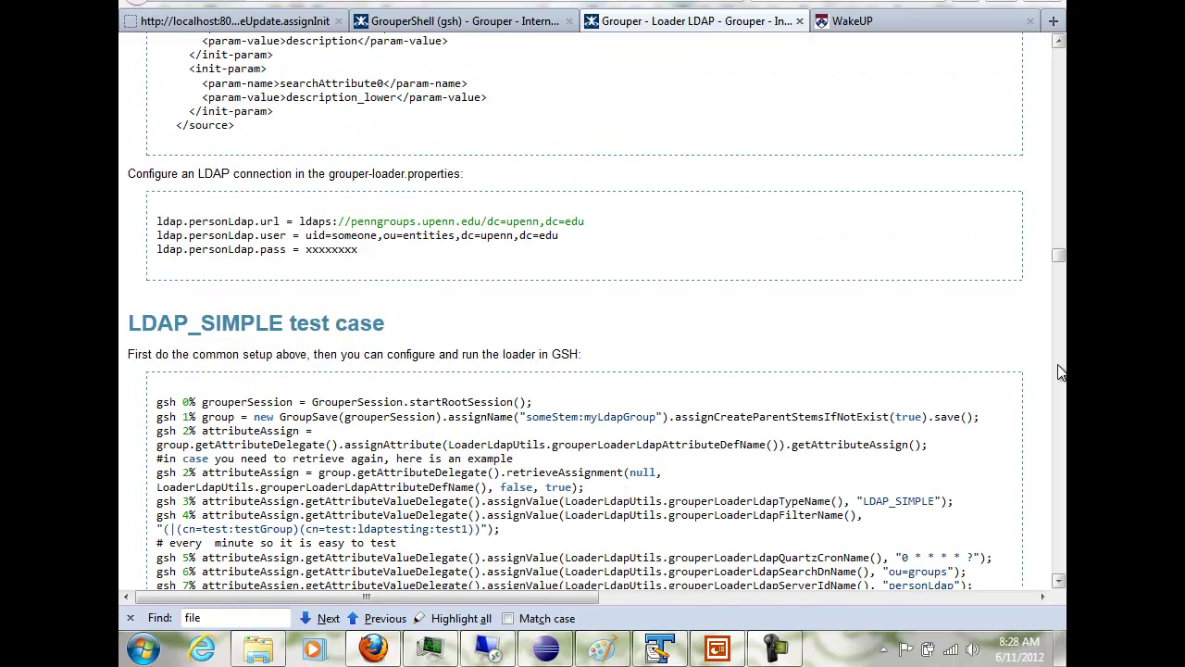
scroll(1061, 371, down, 4)
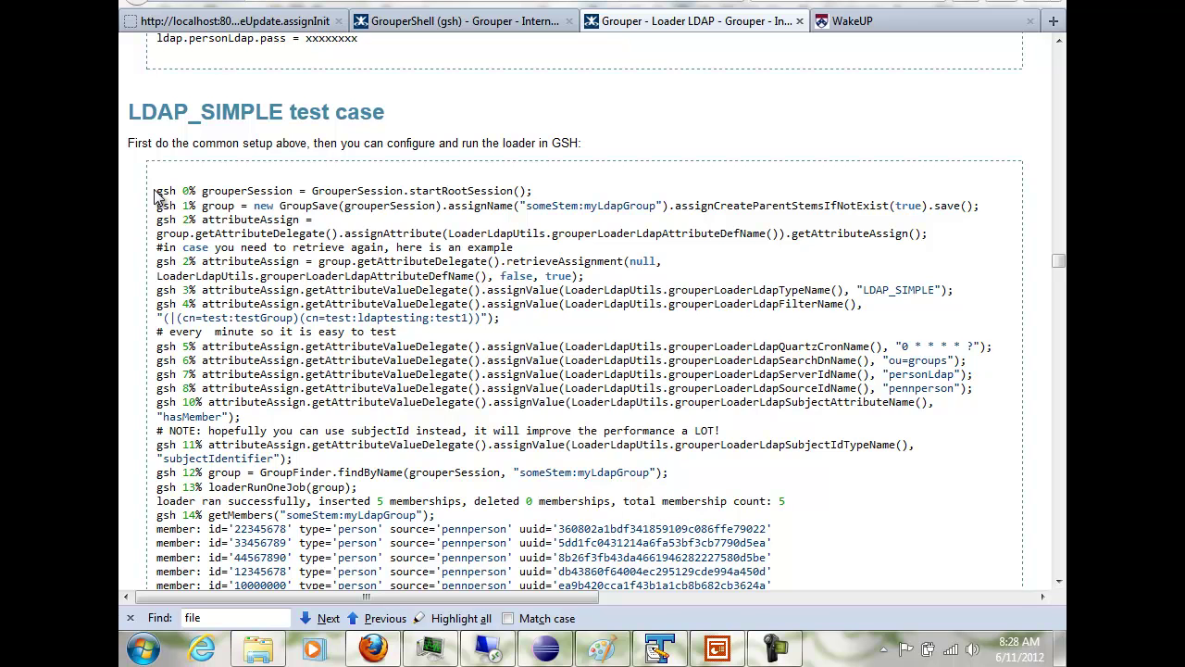
Log in to Grouper and open the page for viewing or assigning attributes in the Lite UI
key(ctrl+1)
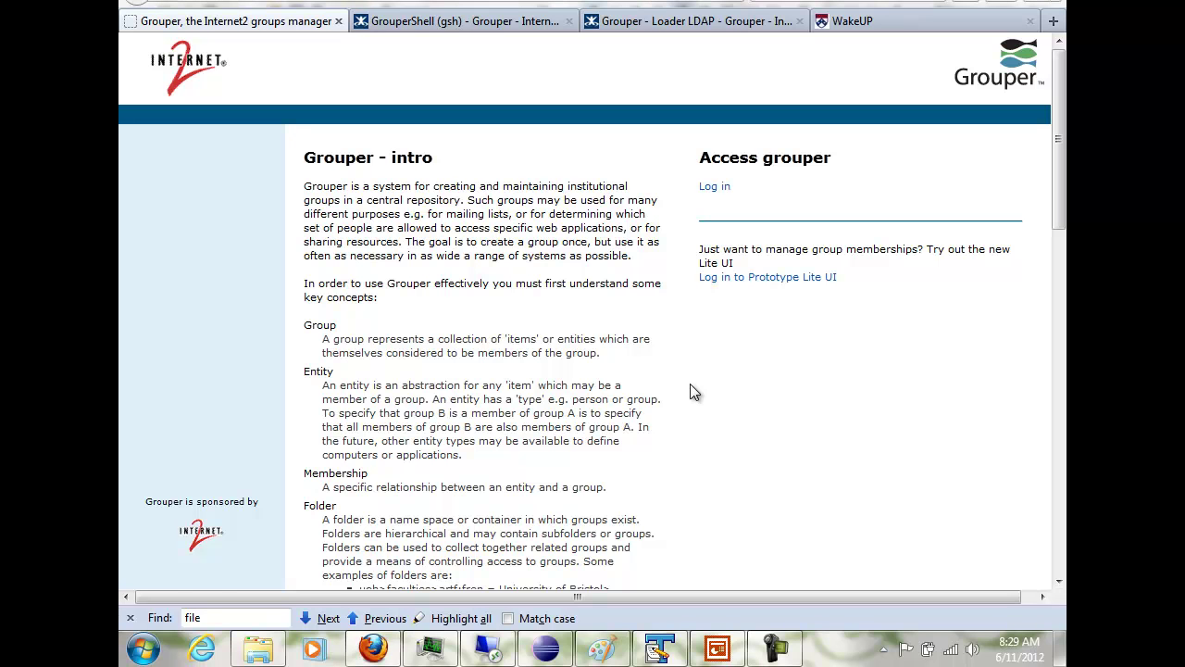
click(711, 187)
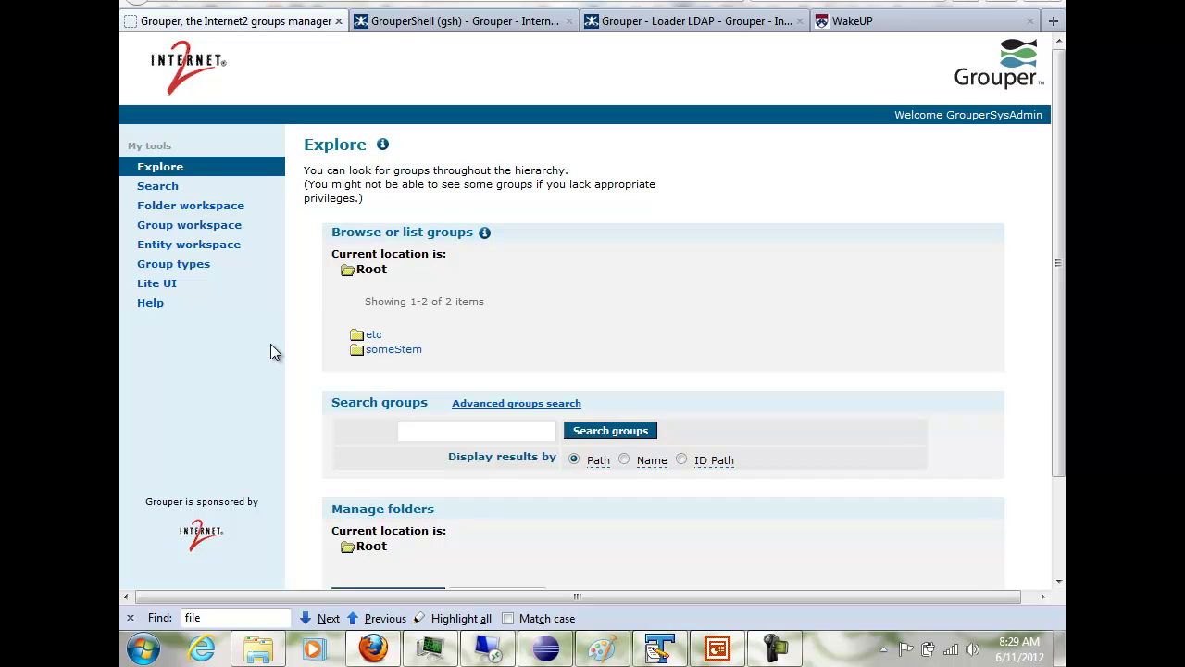
click(160, 287)
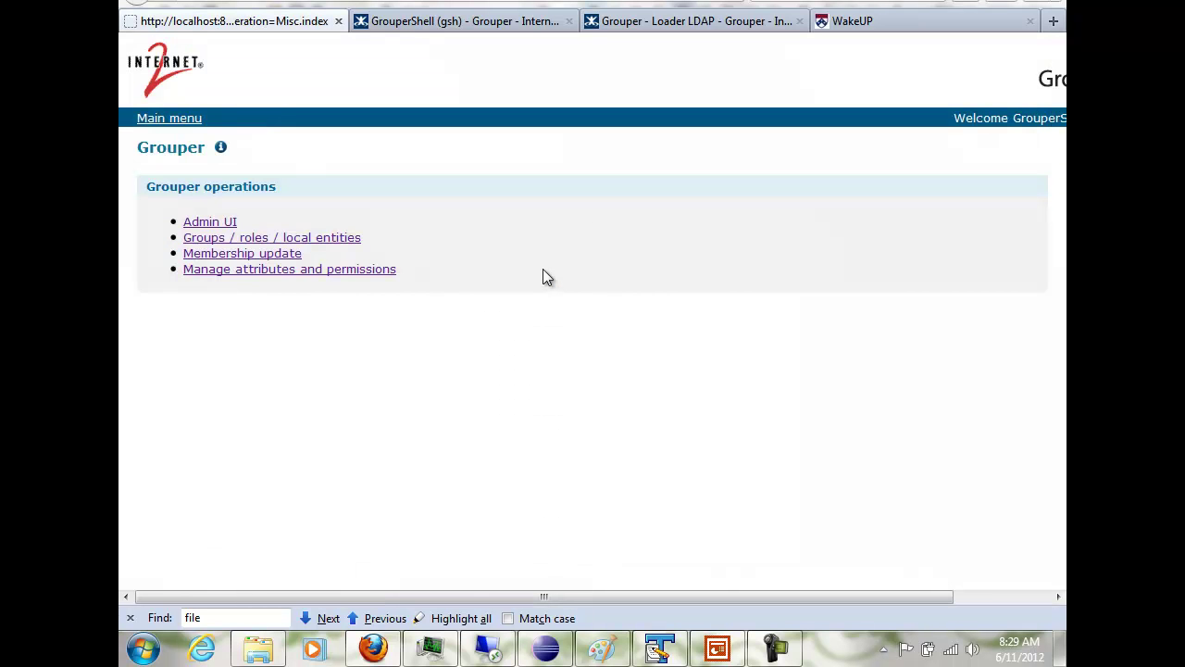
click(277, 272)
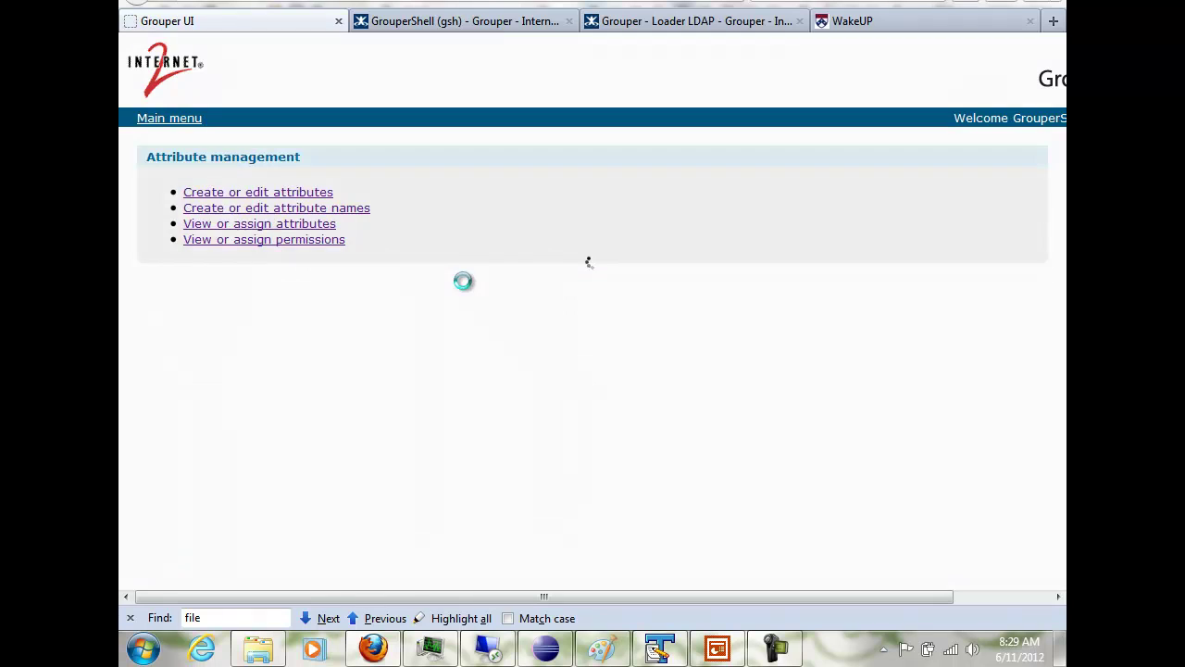
click(294, 227)
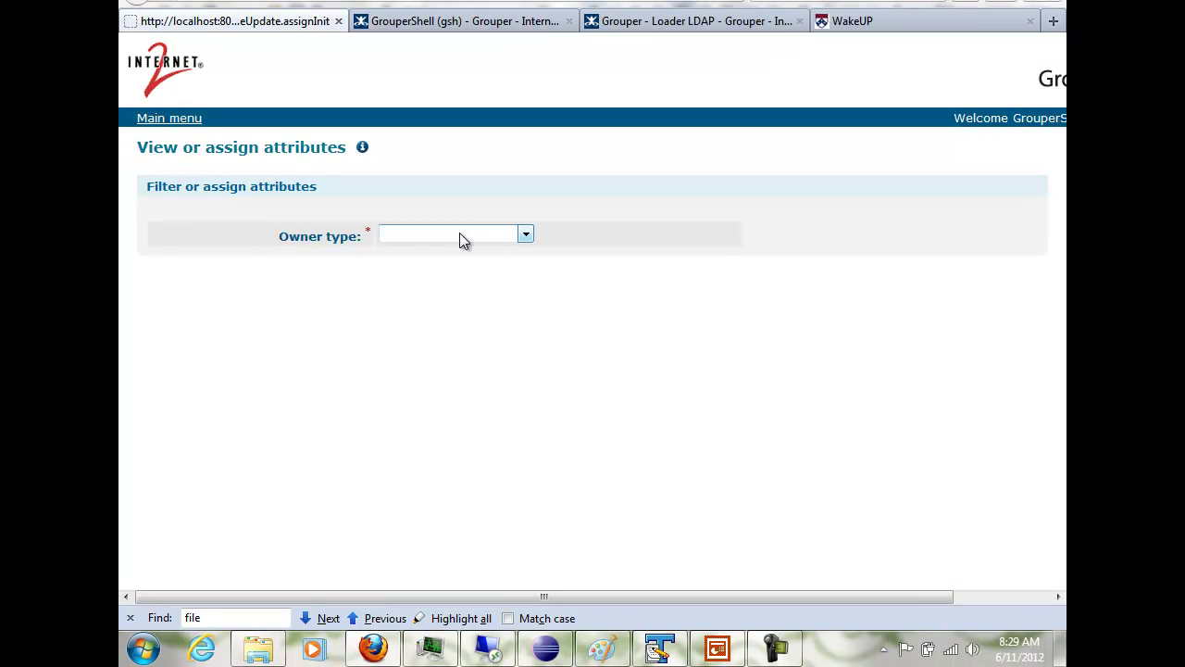
Set the owner type to Group and filter the existing attribute assignments
click(456, 237)
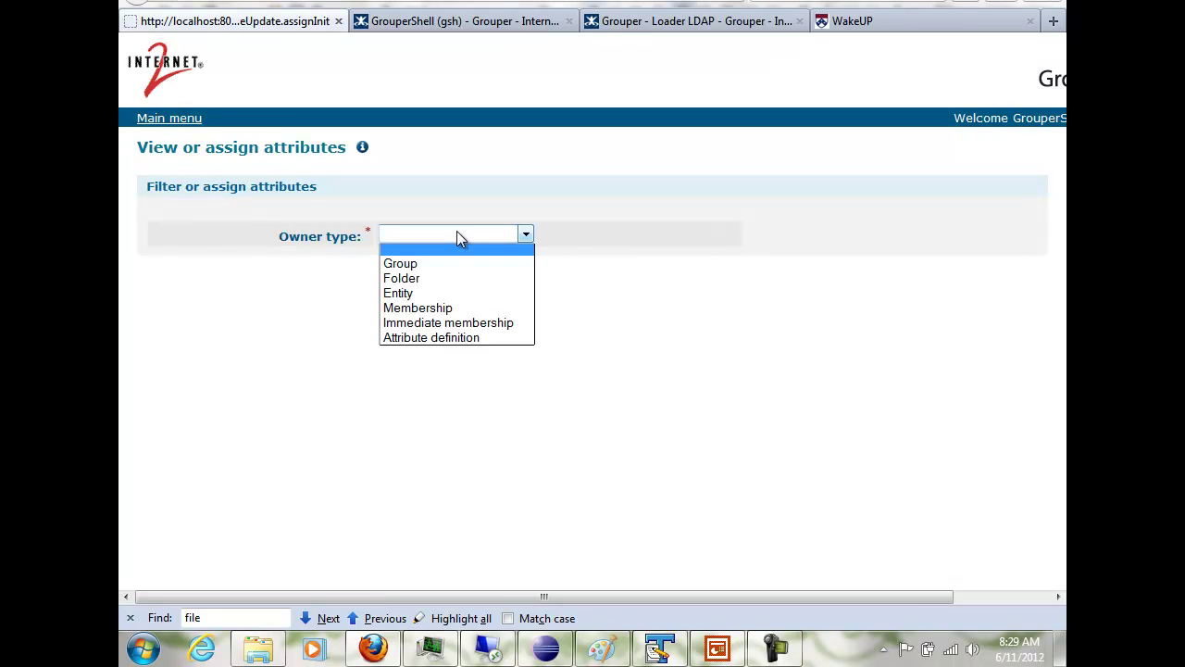
click(456, 261)
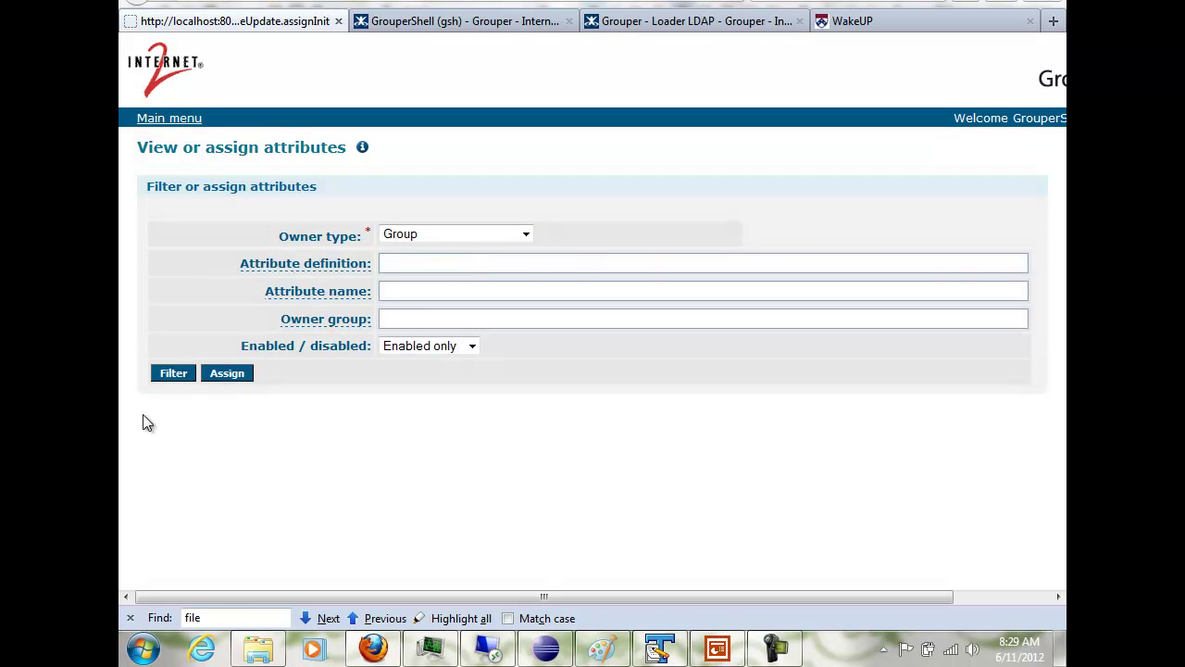
click(170, 378)
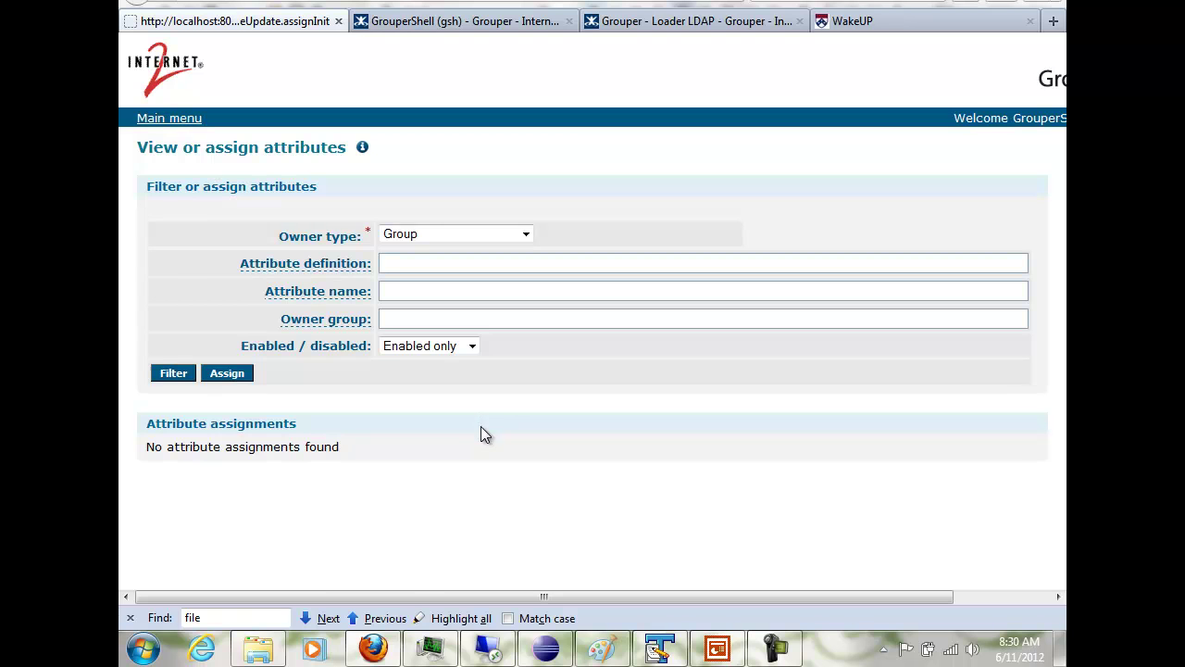
Assign the attribute etc:attribute:loaderLdap:Grouper loader LDAP to the owner group someStem:myLdapGroup
click(442, 293)
text(ldap)
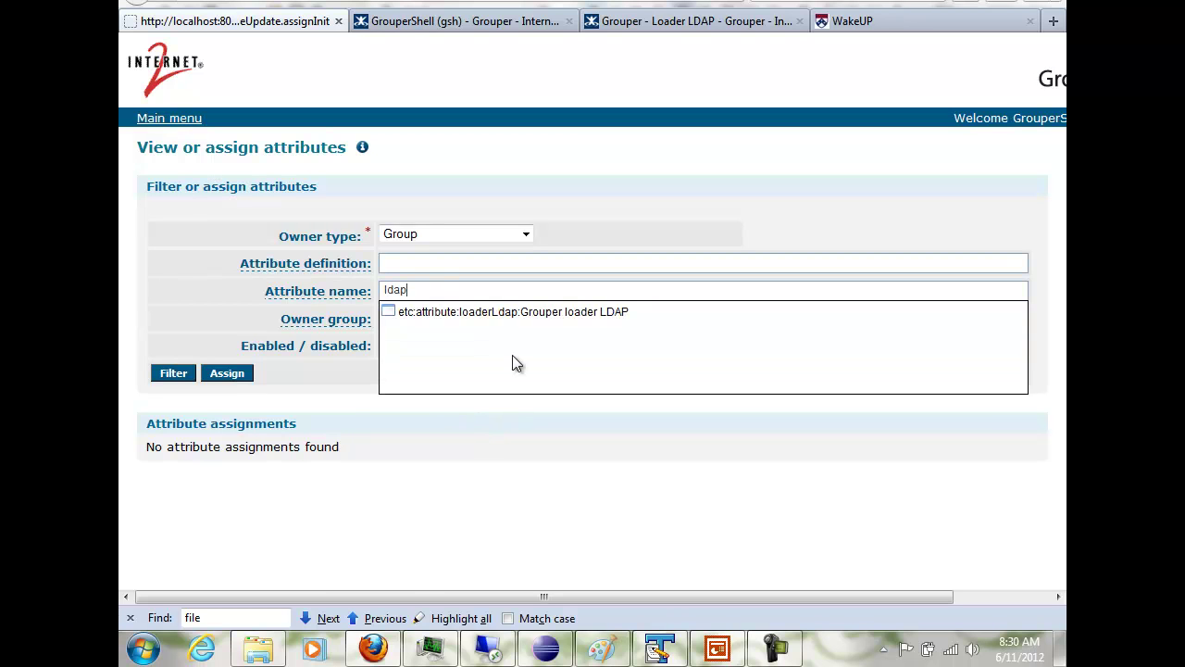
click(510, 314)
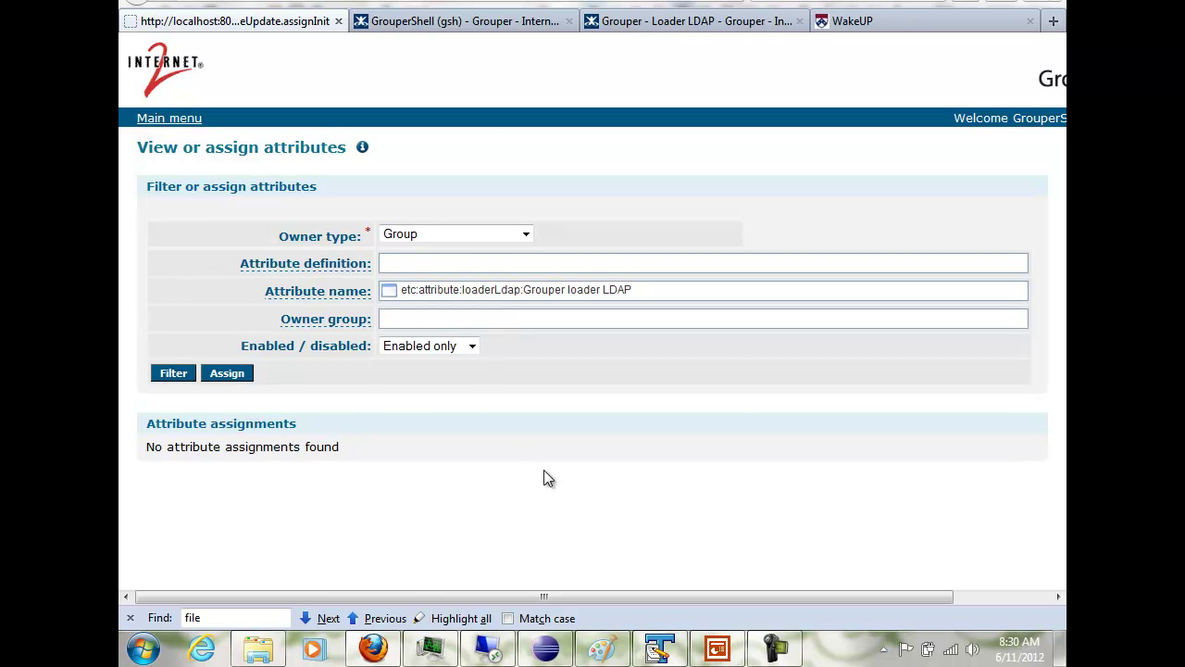
text(someStem:myLdapGroup)
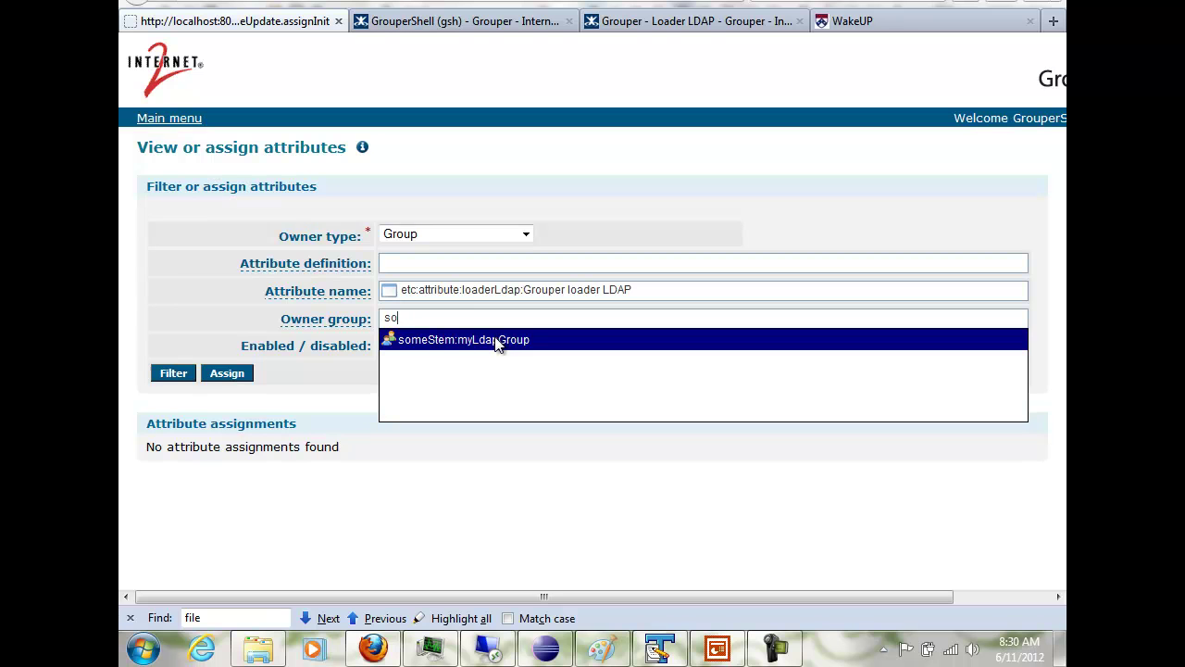
click(497, 344)
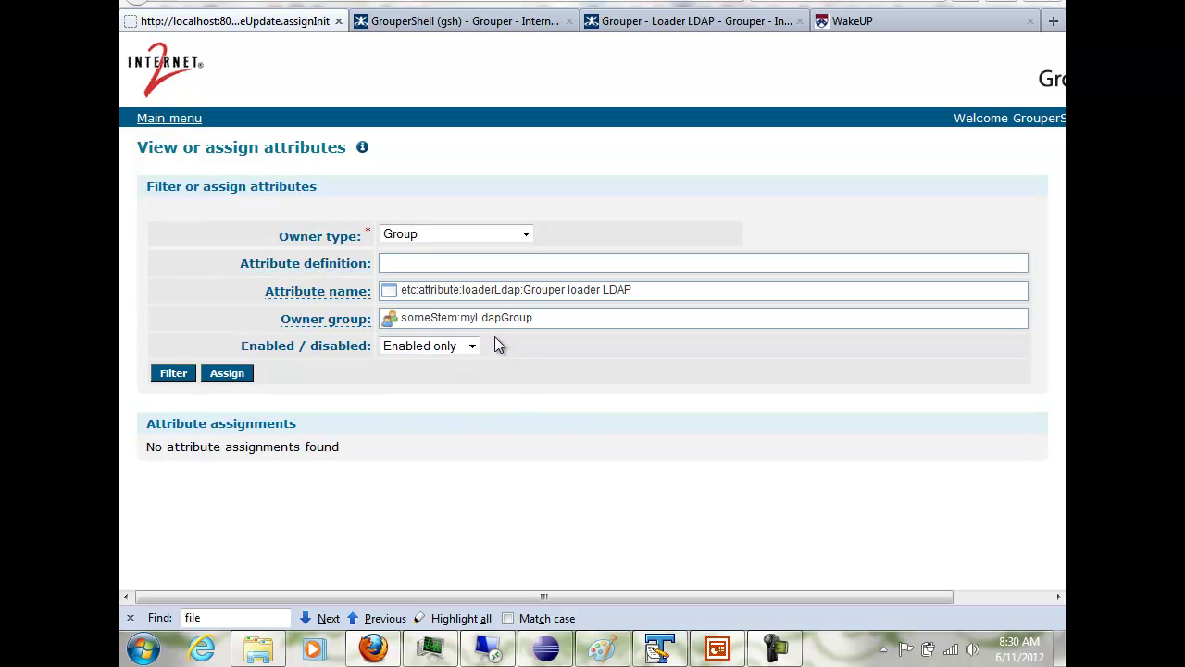
click(227, 375)
click(537, 136)
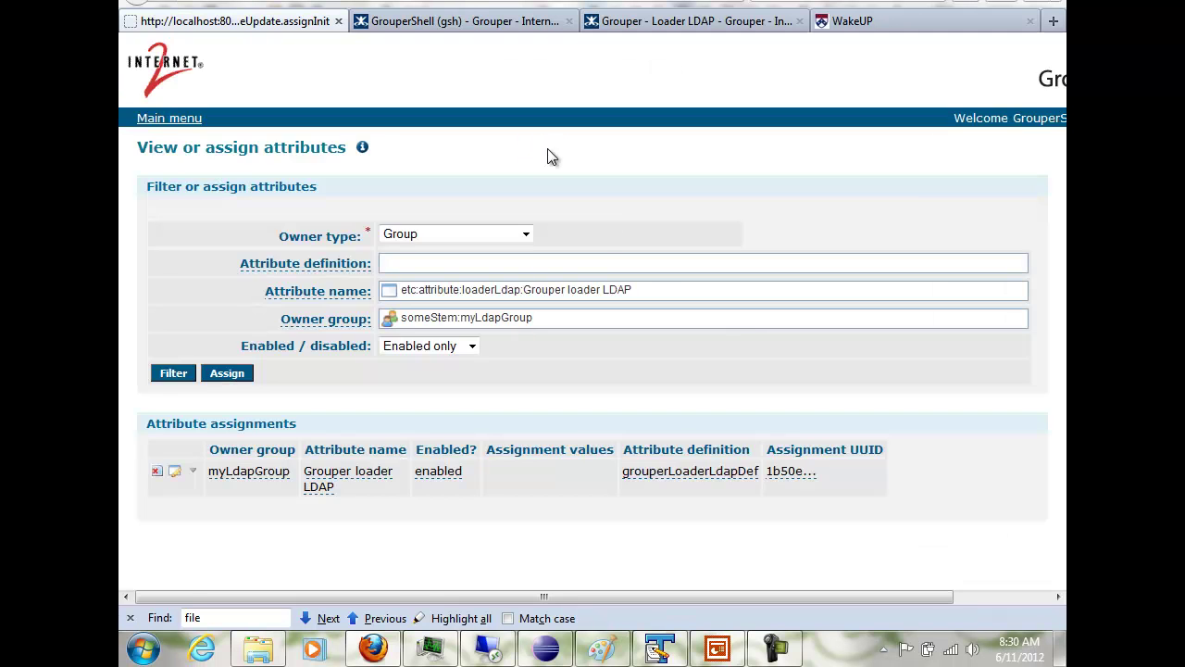
Add a metadata assignment with the attribute Grouper loader LDAP server ID to the myLdapGroup assignment
click(192, 474)
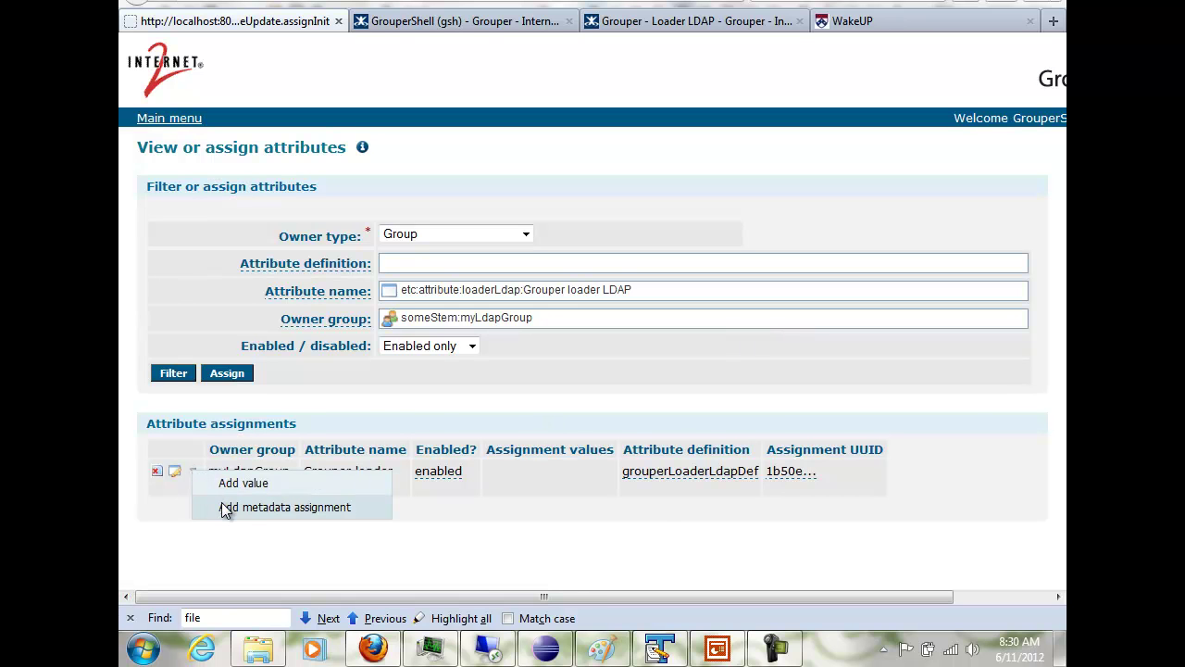
click(278, 507)
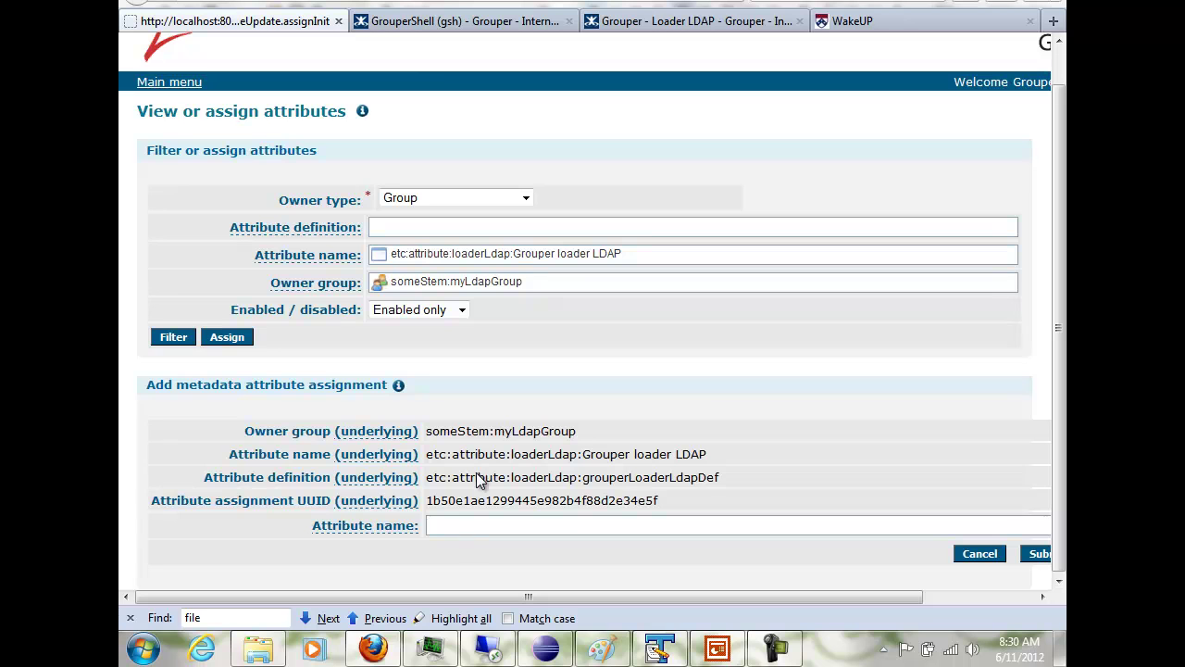
text(lda)
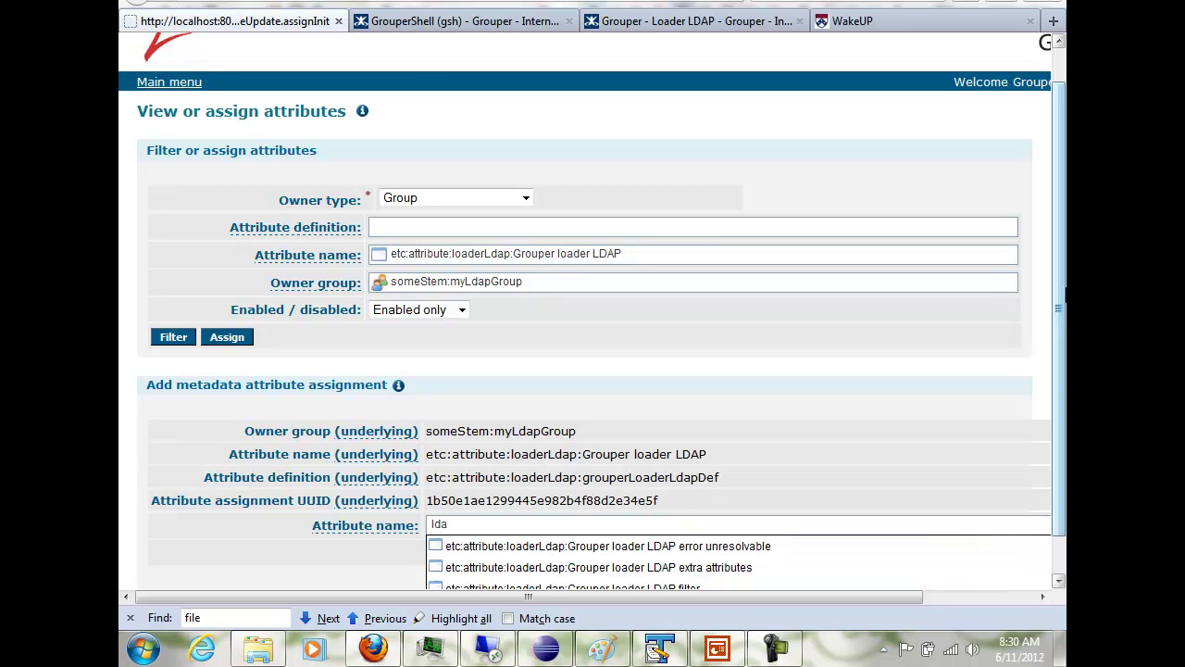
scroll(630, 538, down, 1)
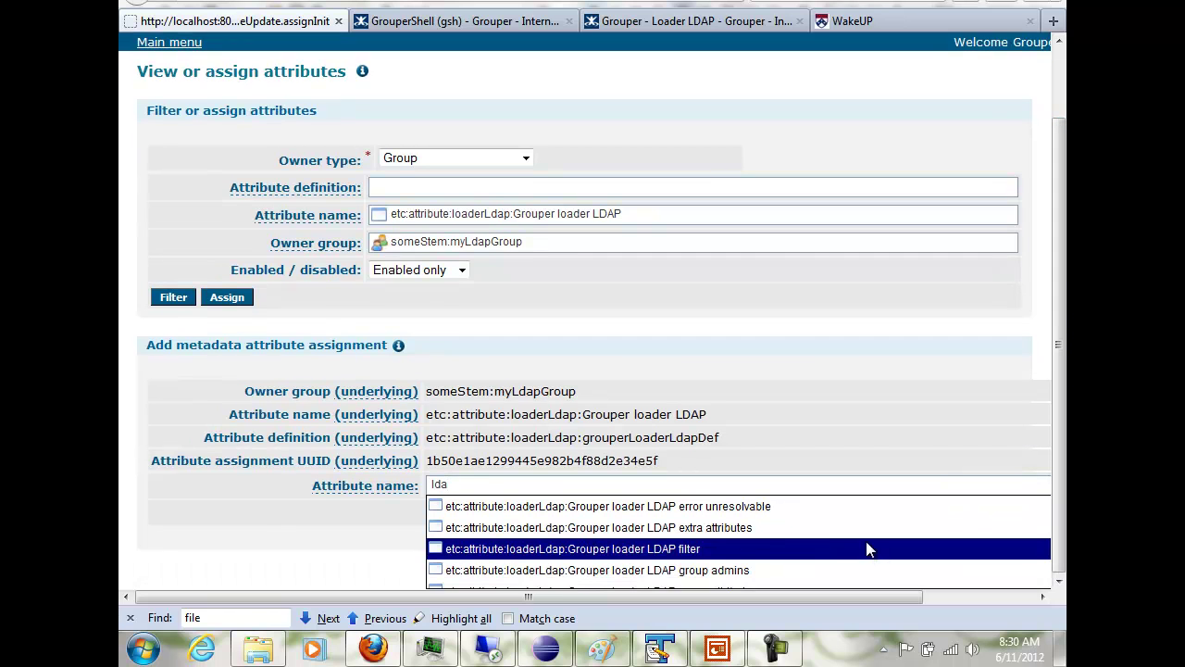
key(Down)
key(Down)
key(Down)
key(Down)
key(Down)
key(Down)
key(Down)
key(Down)
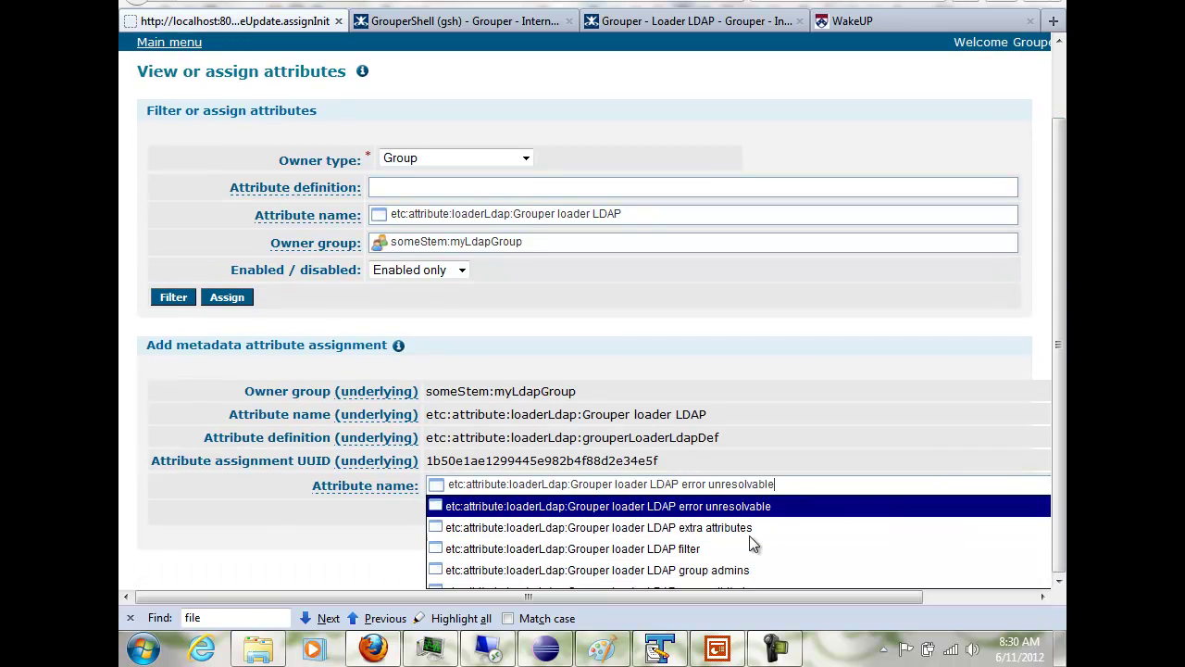
key(Down)
key(Down)
key(Down)
key(Down)
key(Down)
key(Down)
key(Down)
key(Down)
key(Down)
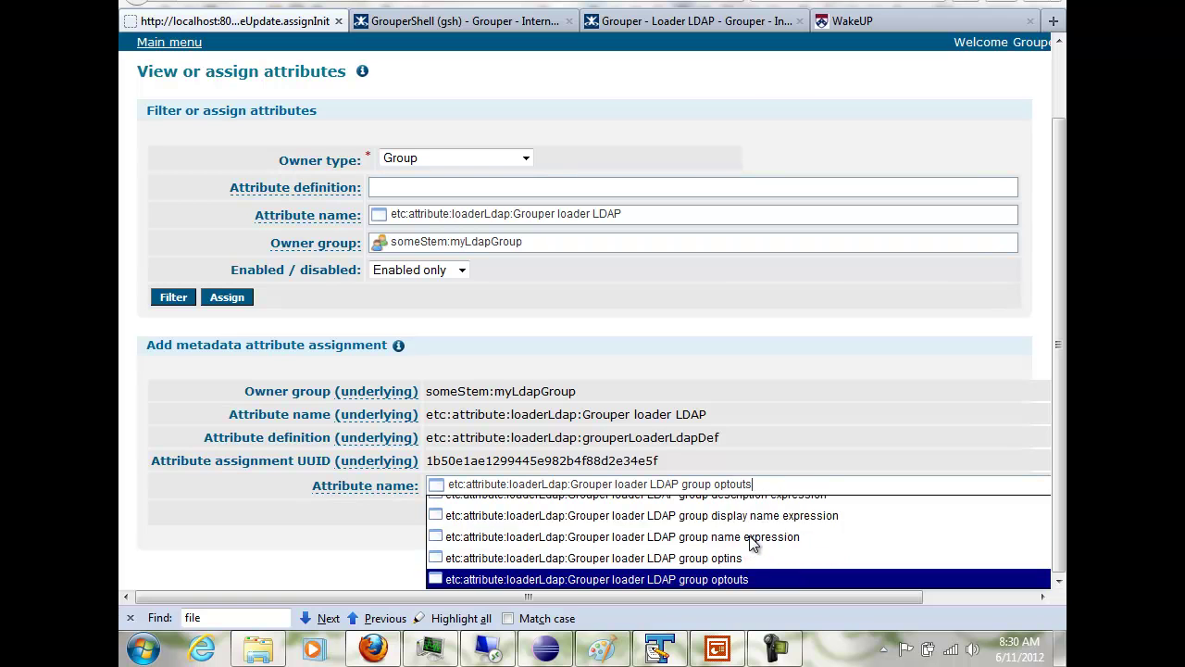
key(Down)
key(Down)
key(Down)
key(Down)
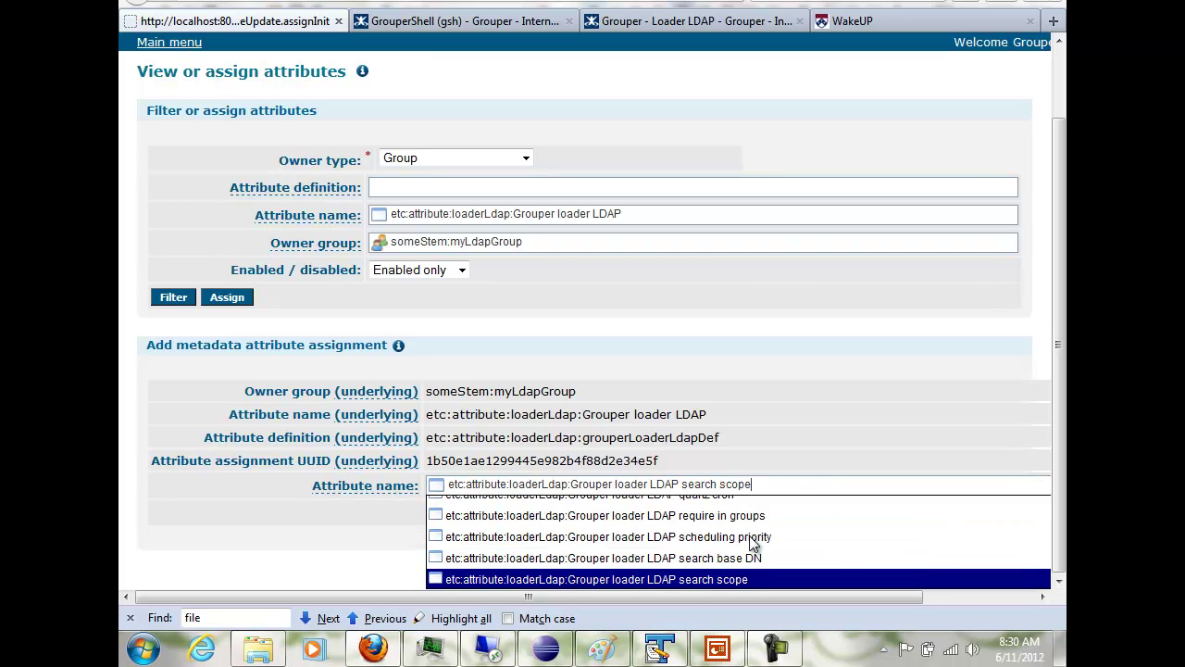
key(Up)
key(Return)
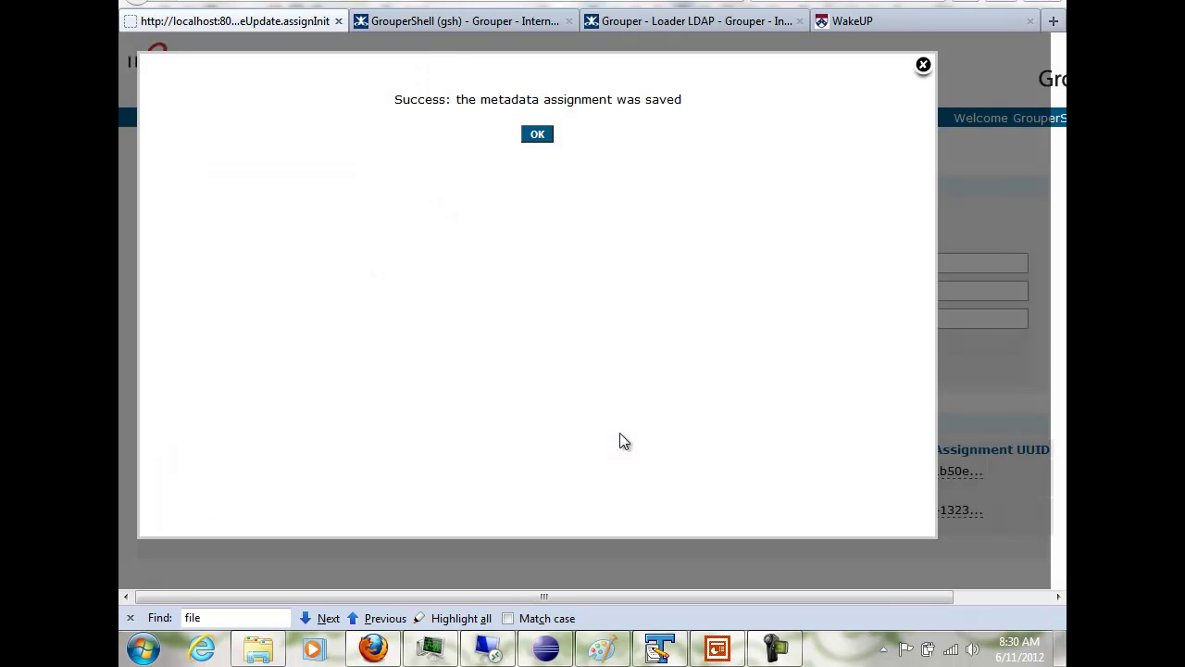
click(531, 137)
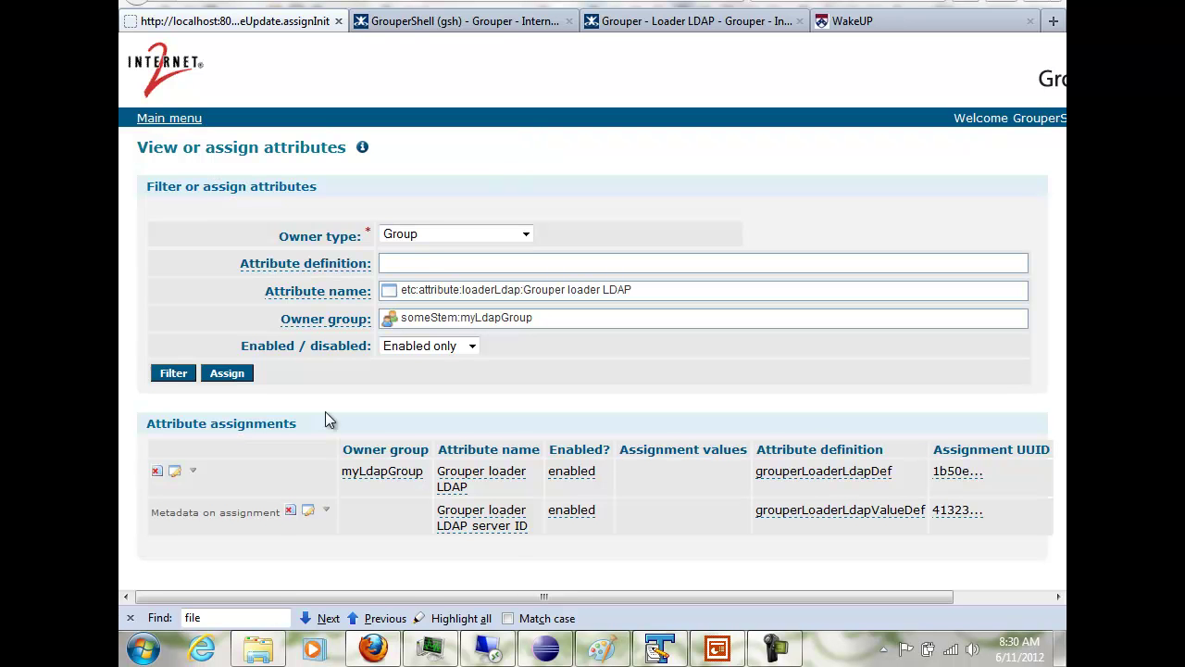
Start adding a value to the LDAP server ID metadata and copy the connection name personLdap from the grouper-loader properties file in Eclipse
click(323, 508)
click(358, 521)
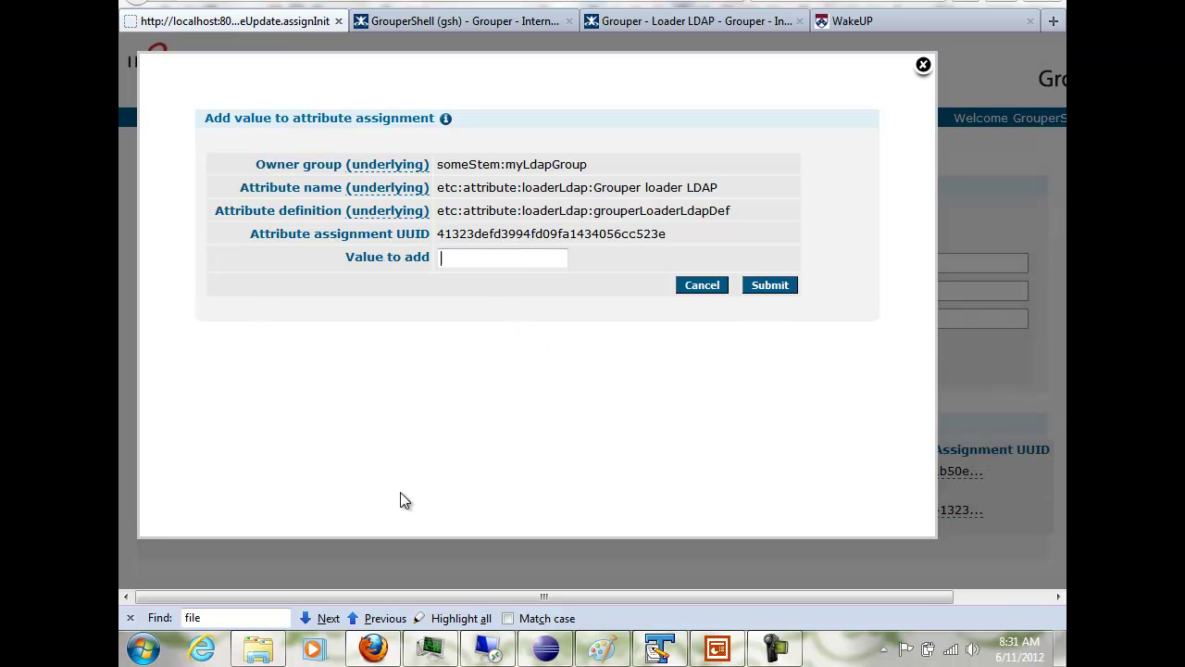
click(545, 648)
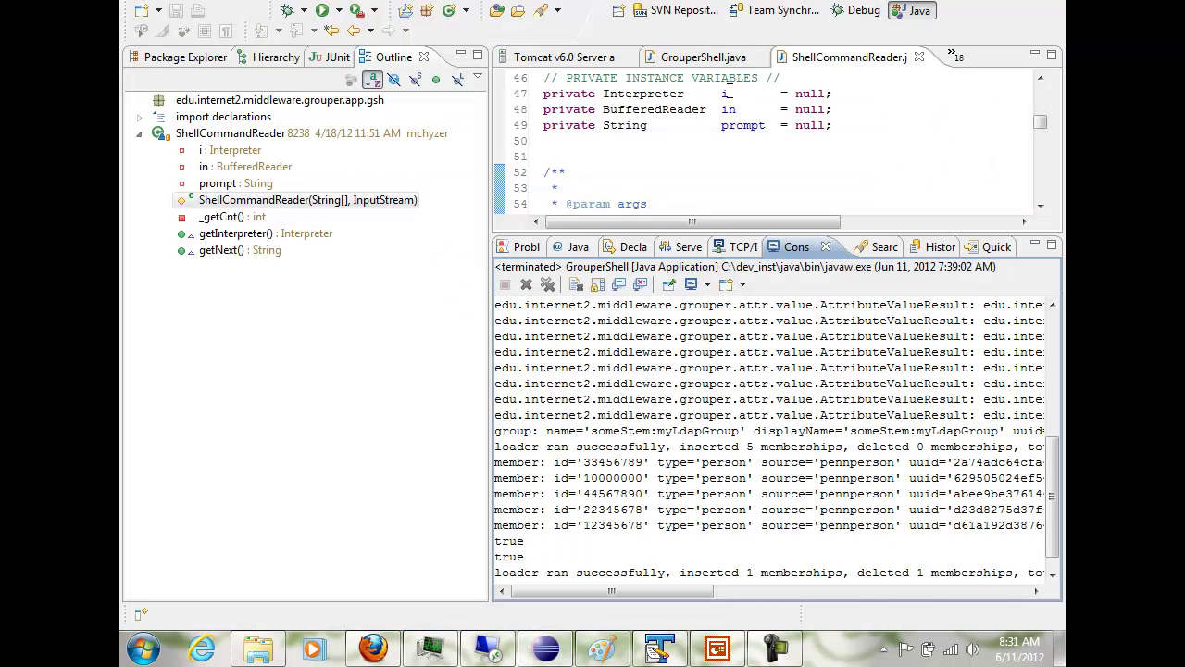
click(919, 57)
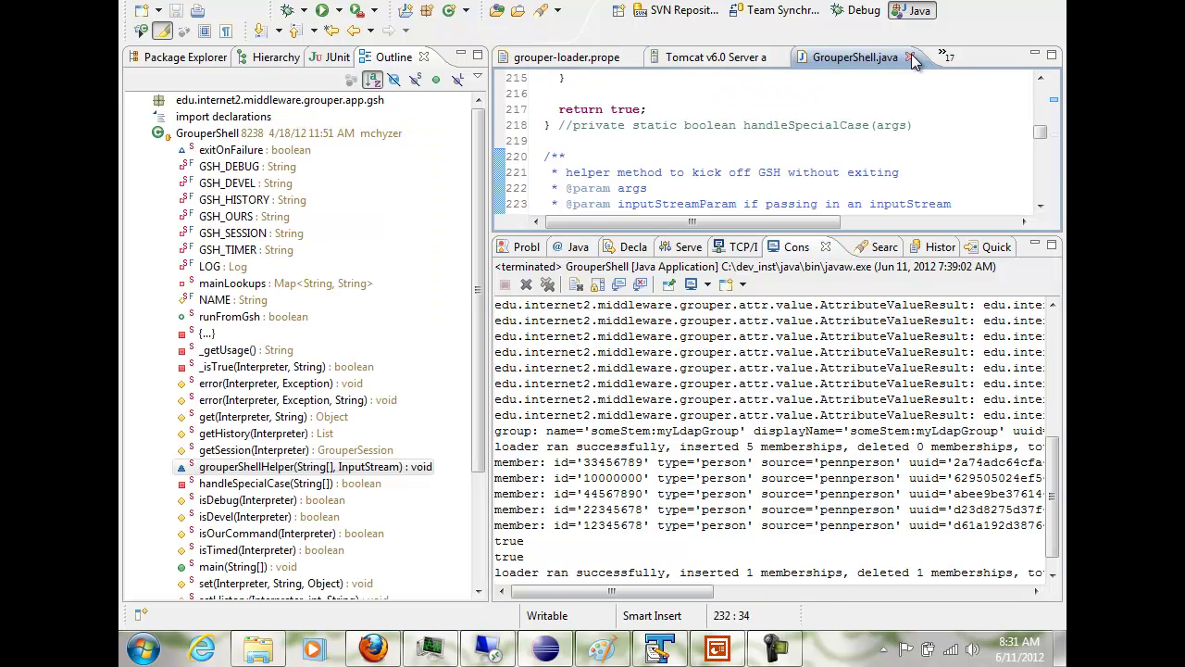
click(912, 57)
click(926, 58)
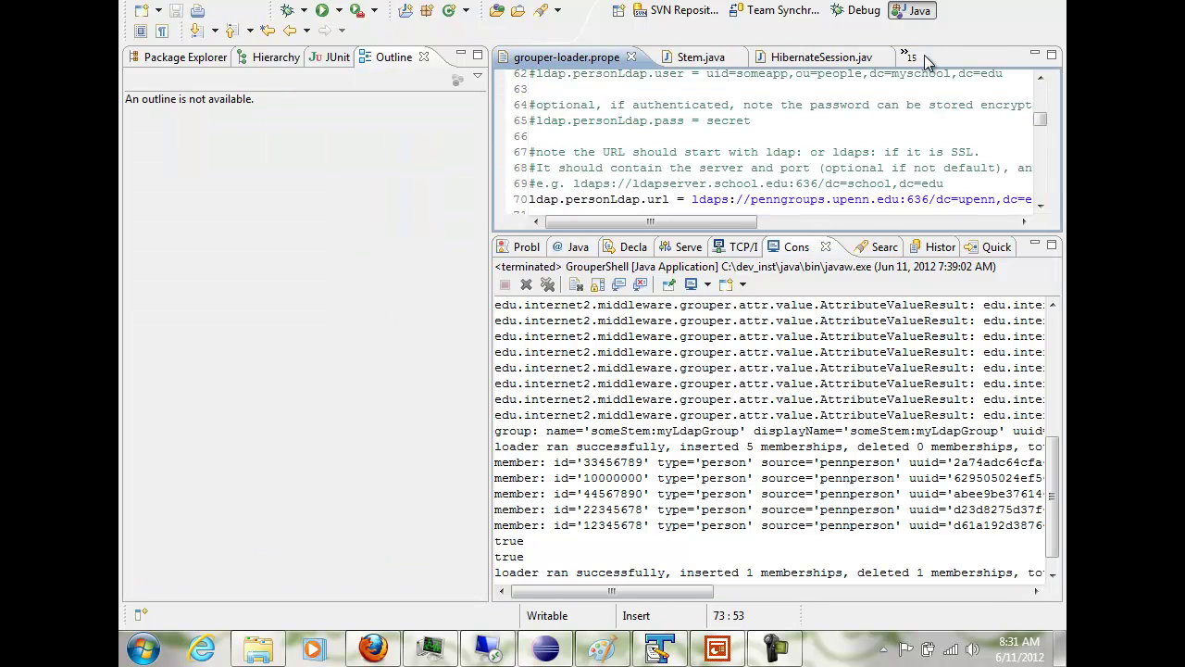
double_click(567, 58)
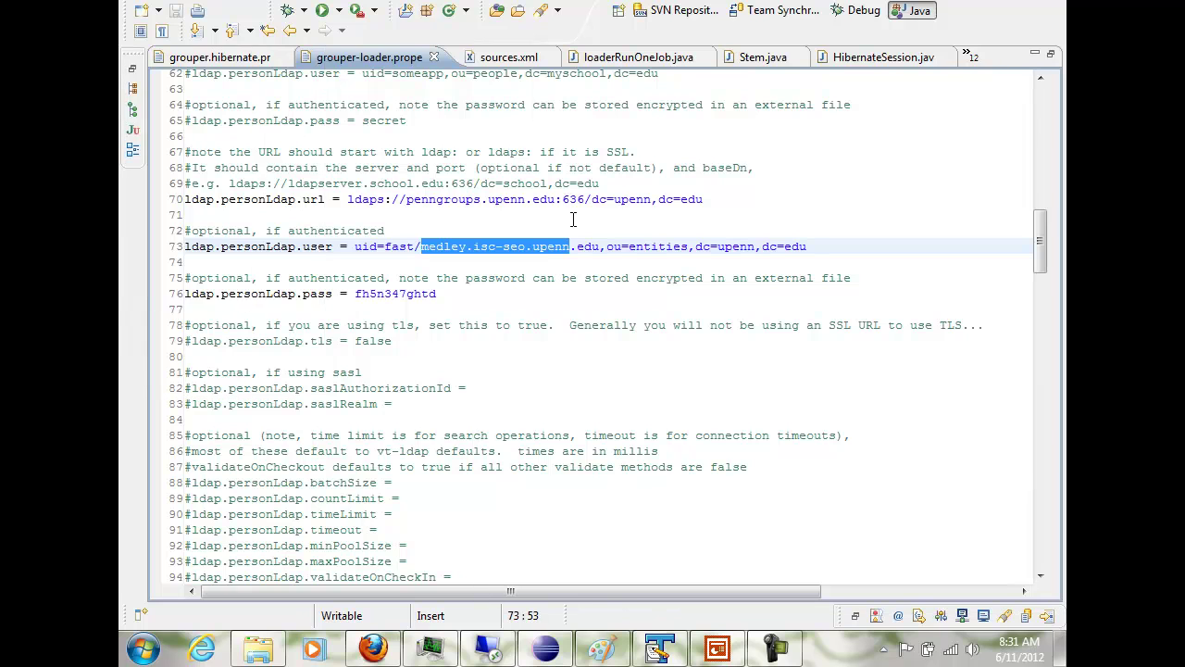
drag(221, 199, 297, 199)
key(ctrl+c)
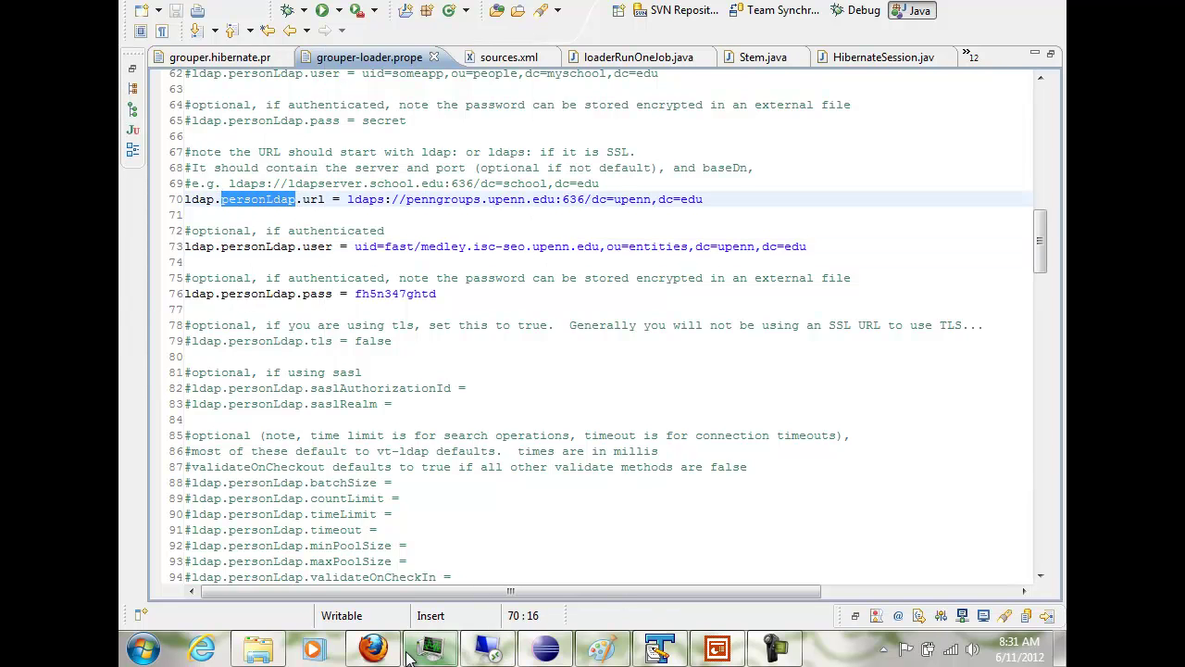
Return to Grouper in Firefox and submit personLdap as the value of the LDAP server ID metadata
click(373, 648)
key(ctrl+v)
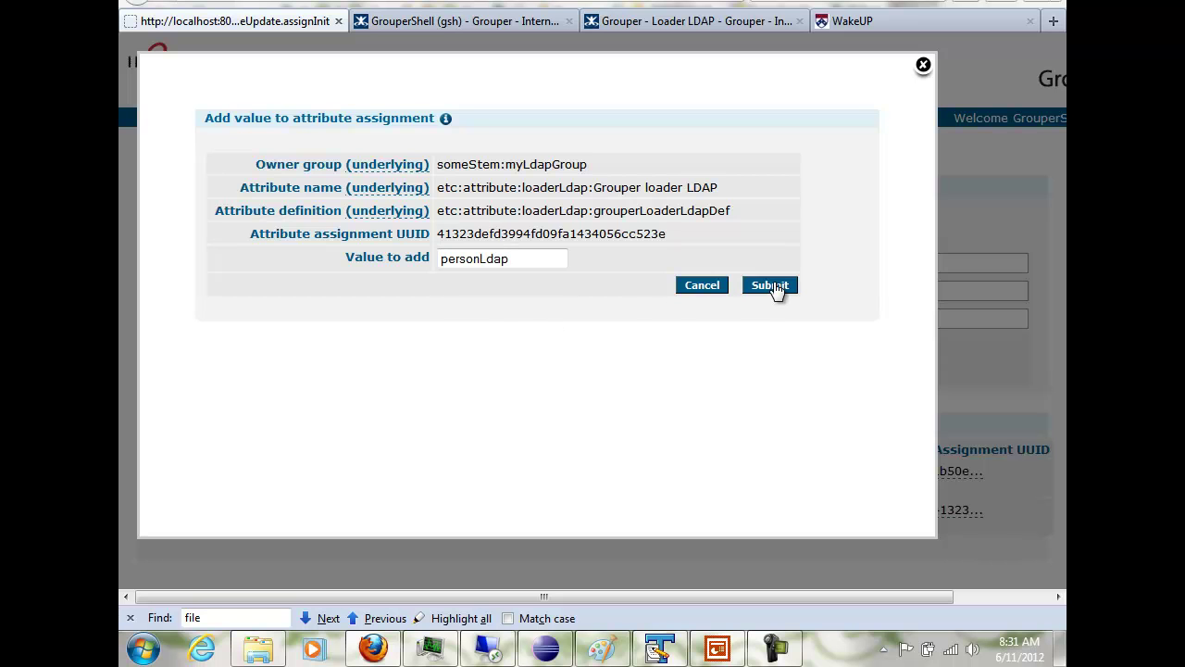
click(775, 287)
click(540, 133)
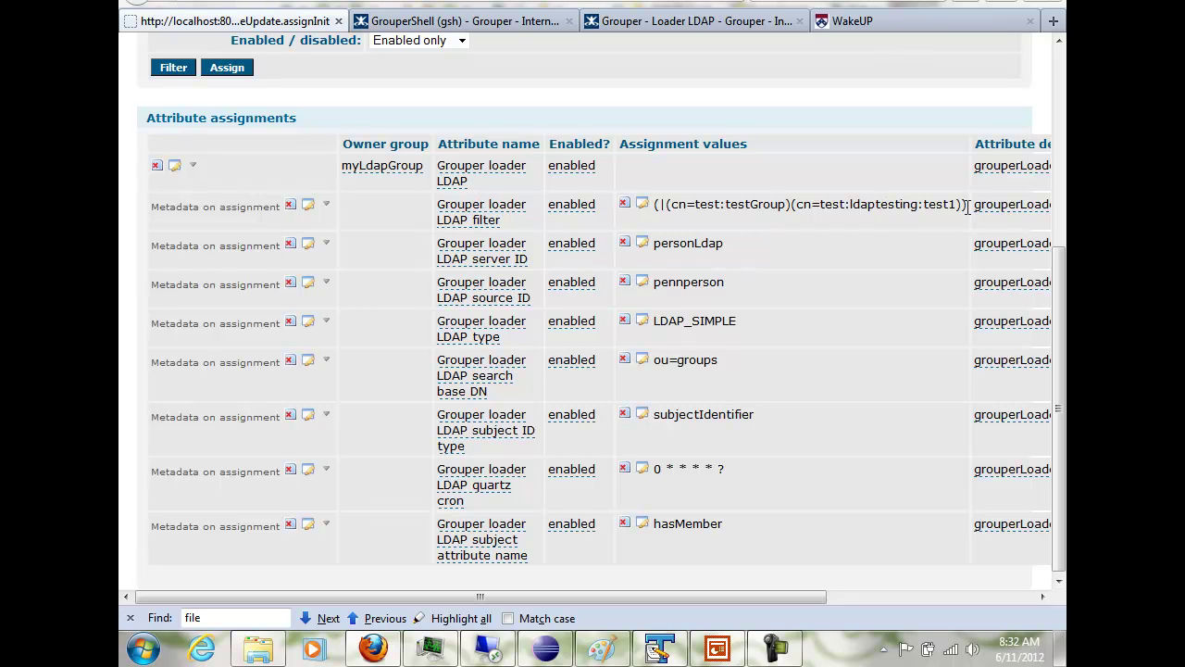
Select the assigned LDAP filter value, switch to the LDAP browser in the remote desktop, and examine the Directory Search for that filter
drag(967, 205, 650, 205)
click(483, 654)
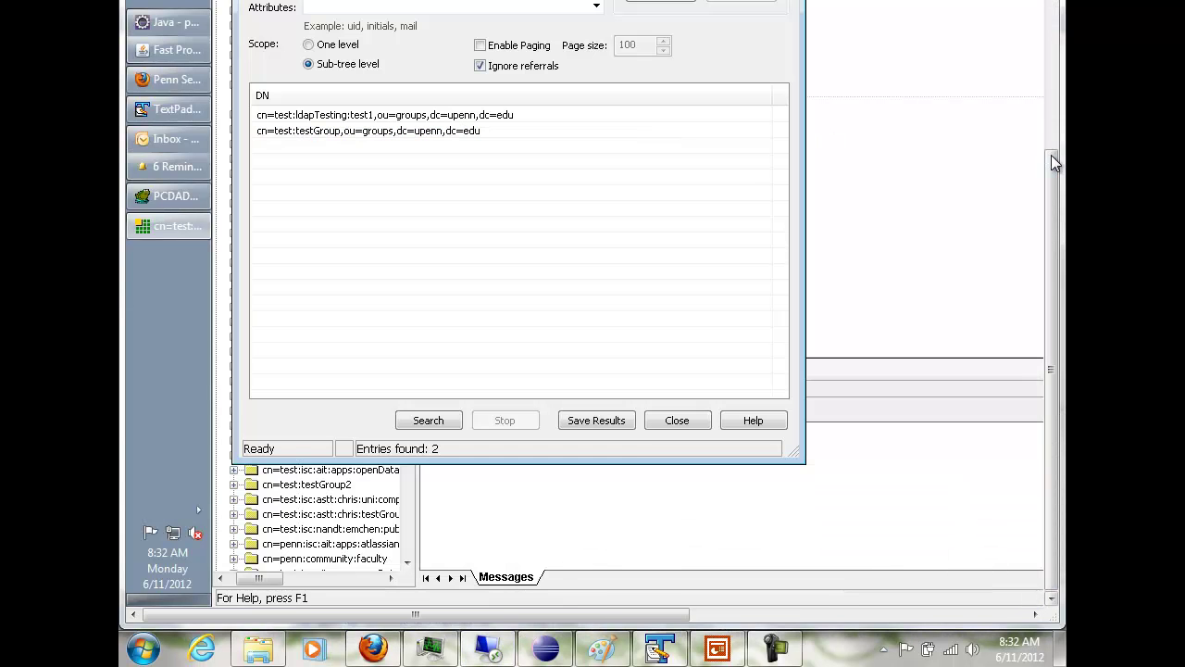
scroll(1051, 155, up, 3)
drag(1060, 163, 1054, 114)
drag(555, 34, 646, 40)
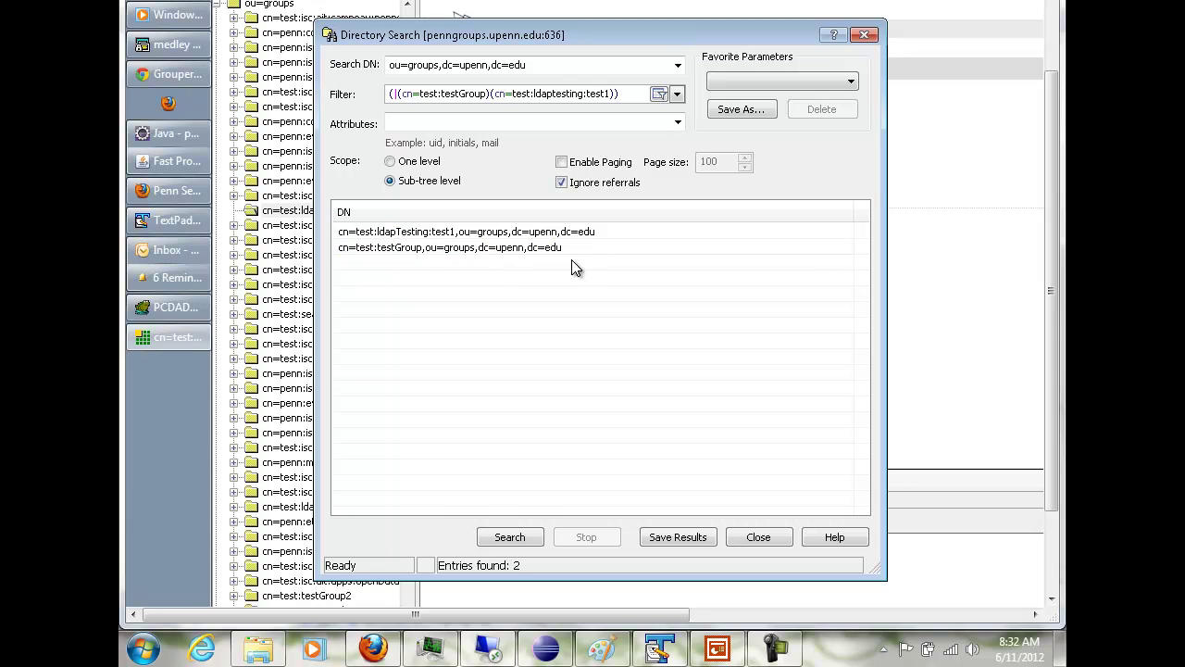
Open the cn=test:ldapTesting:test1 entry from the directory search, examine its hasmember attribute, and return to Grouper in Firefox
click(514, 232)
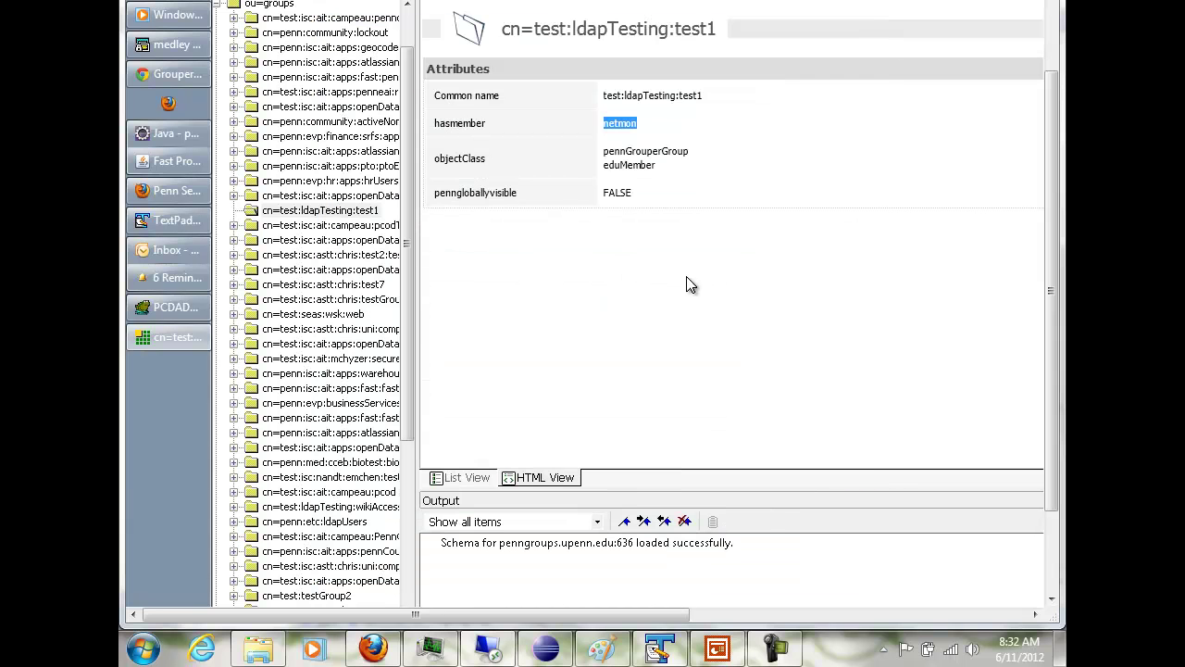
drag(435, 123, 507, 127)
click(637, 123)
click(428, 650)
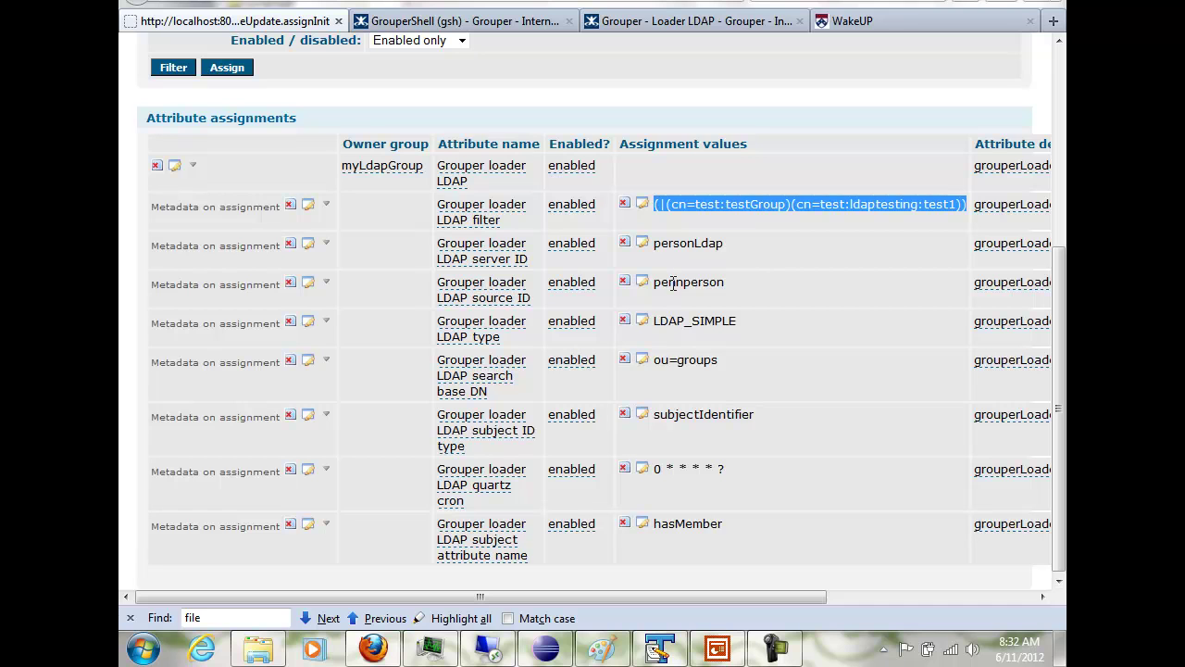
Review myLdapGroup's loader metadata values from the LDAP server ID down to the subject attribute name
double_click(677, 245)
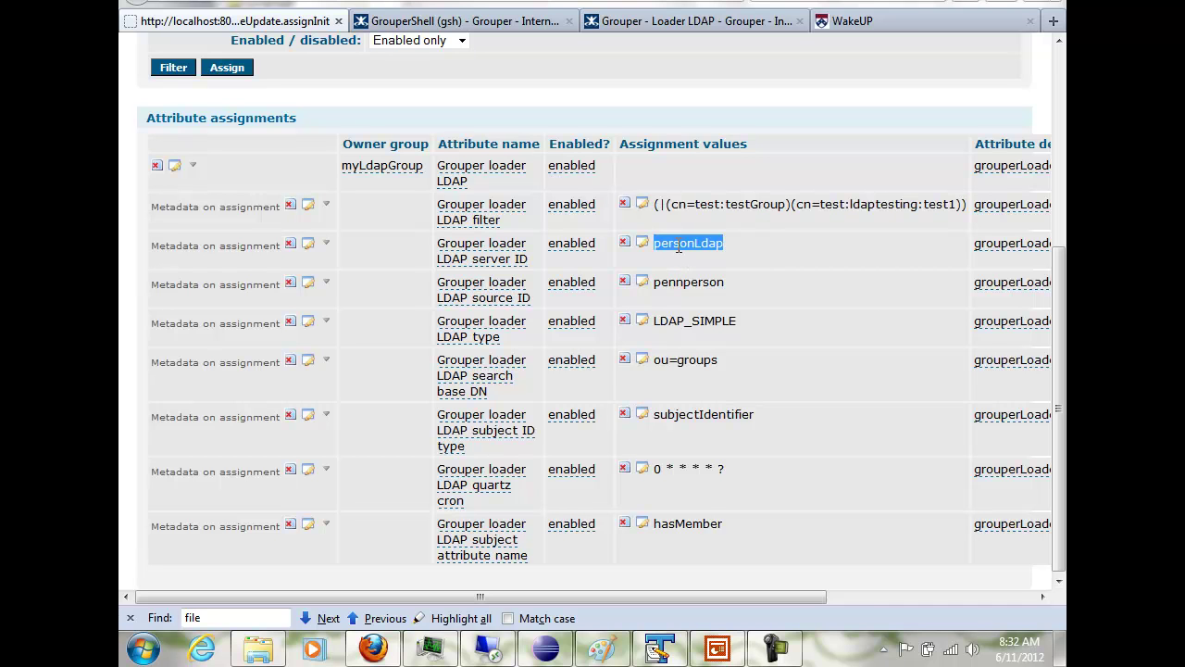
double_click(686, 283)
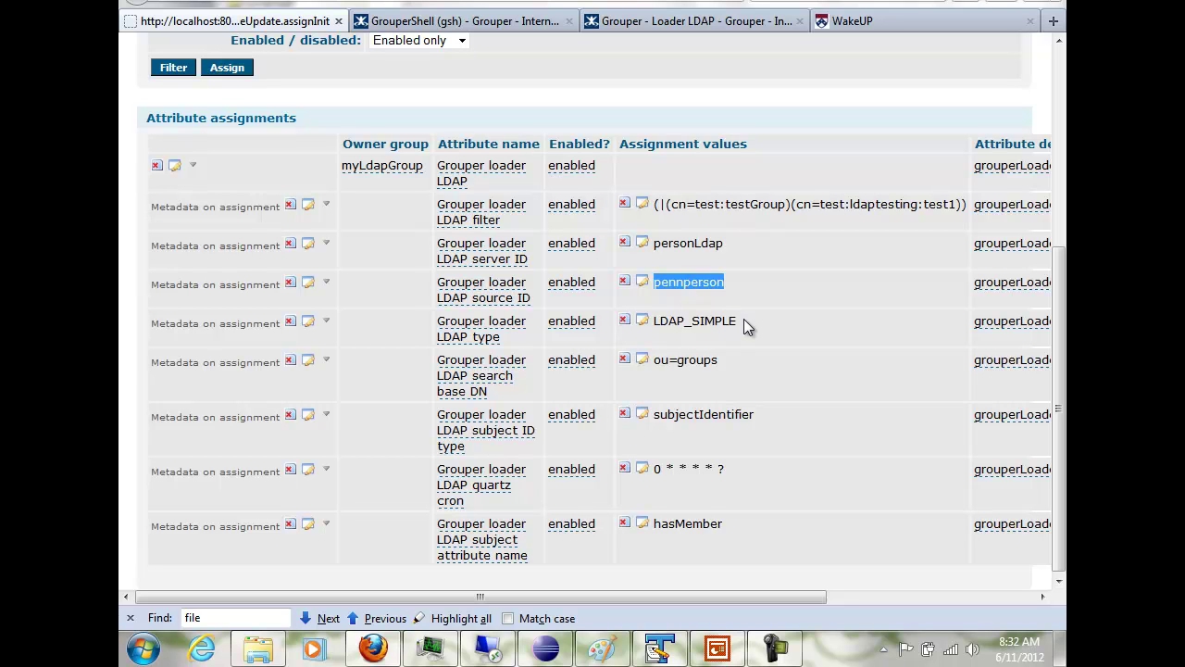
drag(744, 319, 653, 316)
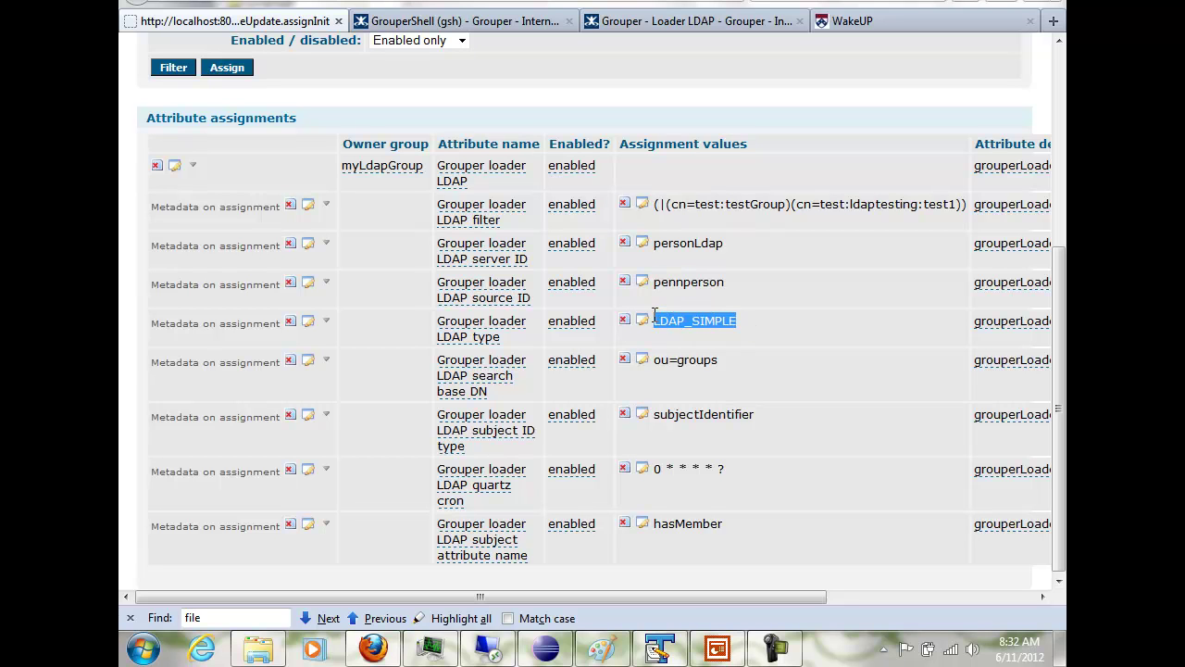
click(726, 362)
drag(726, 361, 656, 363)
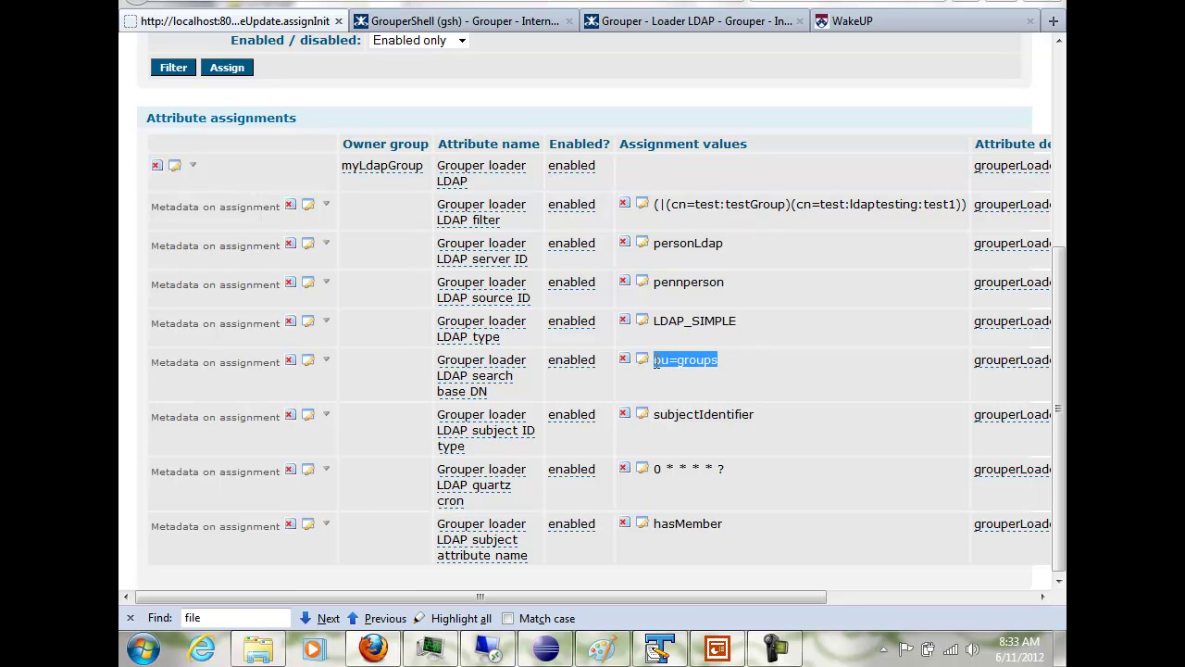
double_click(711, 414)
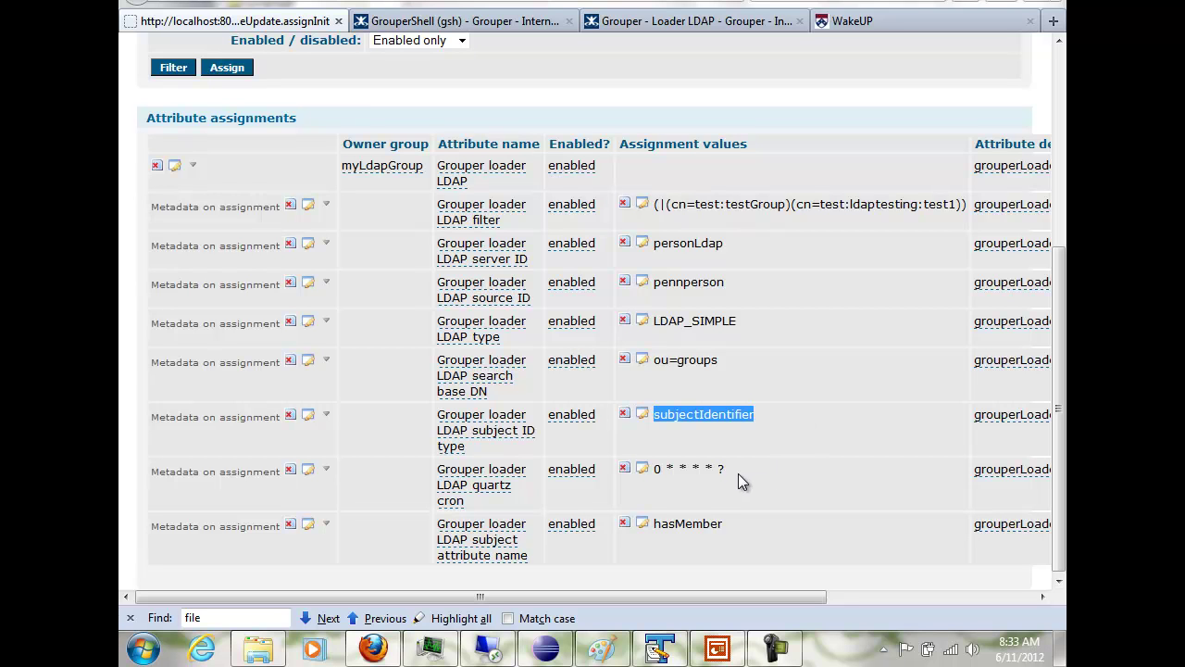
drag(729, 469, 653, 469)
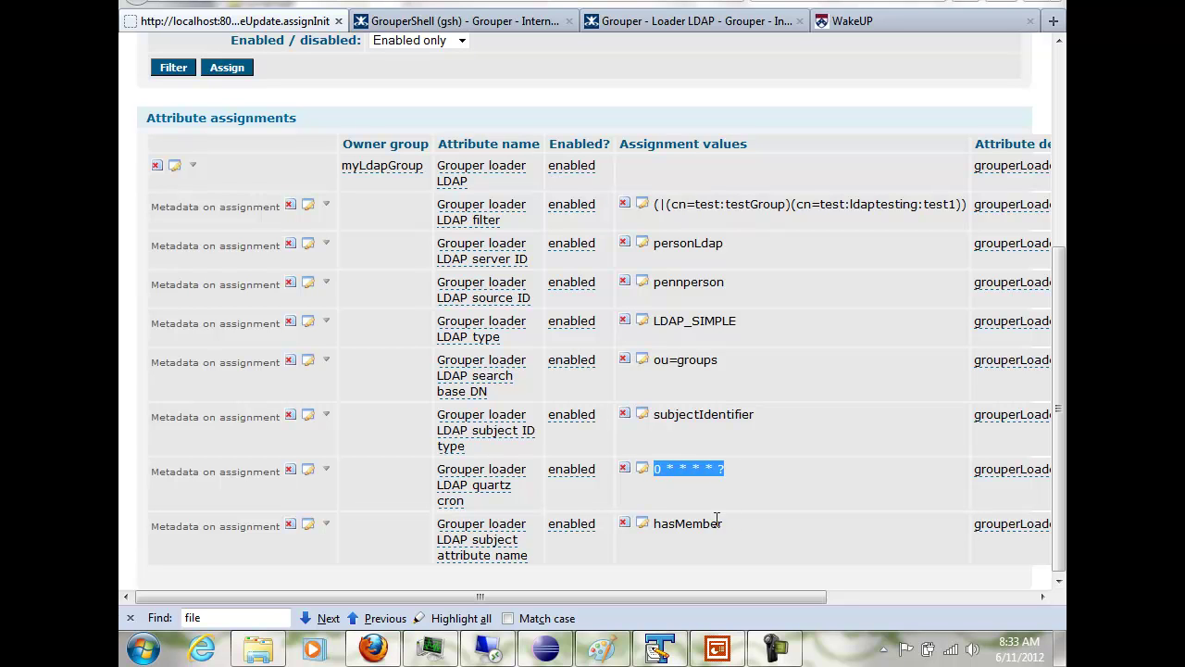
double_click(686, 524)
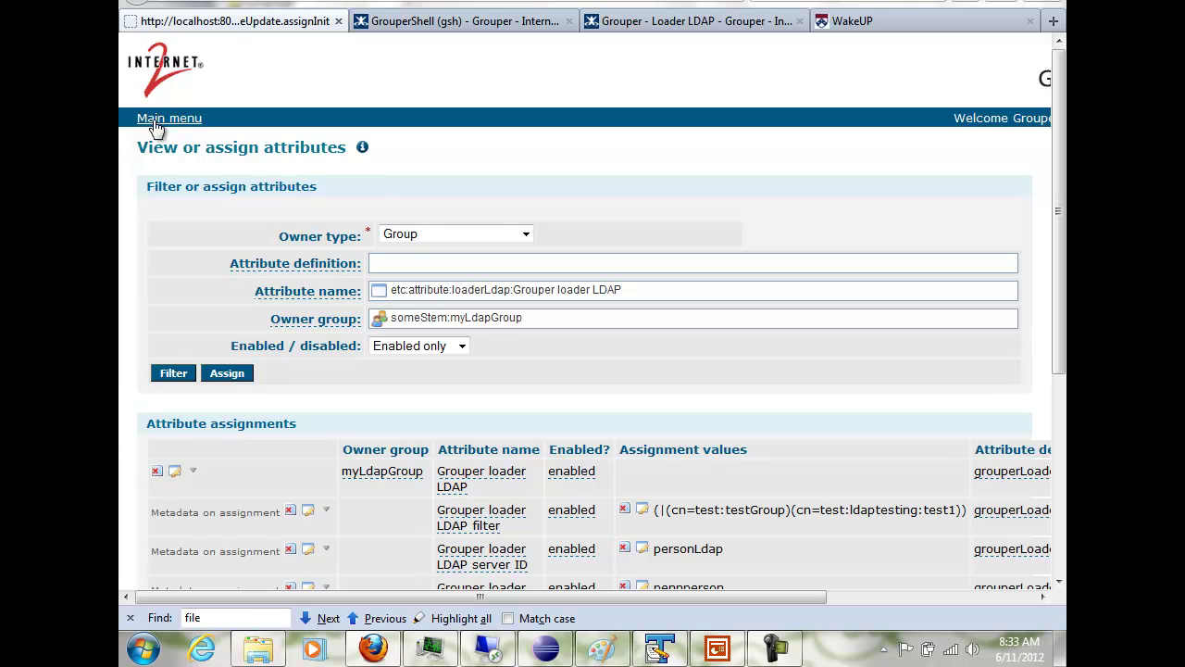
Go to the Admin UI, open someStem:myLdapGroup, and view its membership list
click(168, 123)
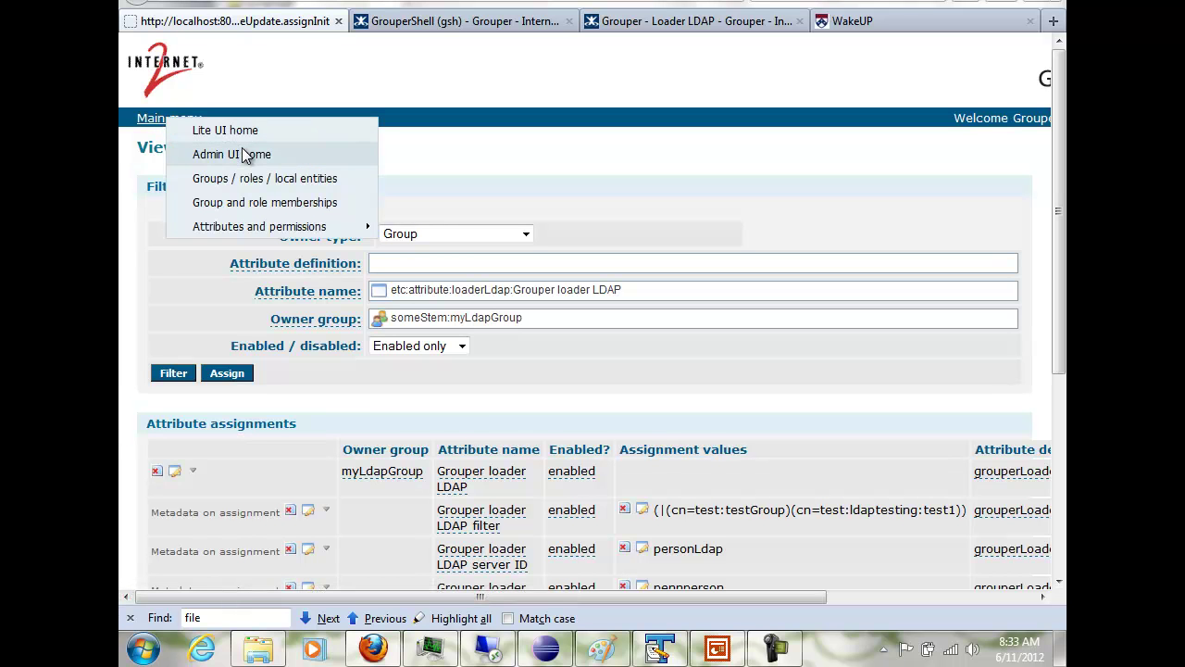
click(246, 157)
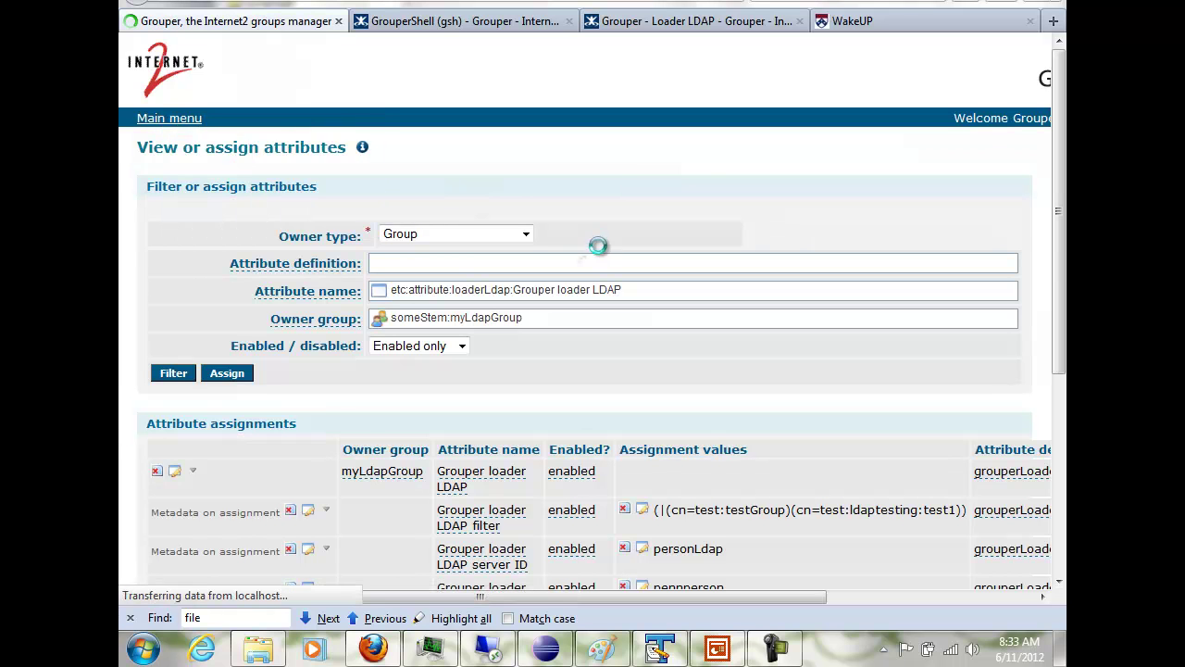
click(387, 352)
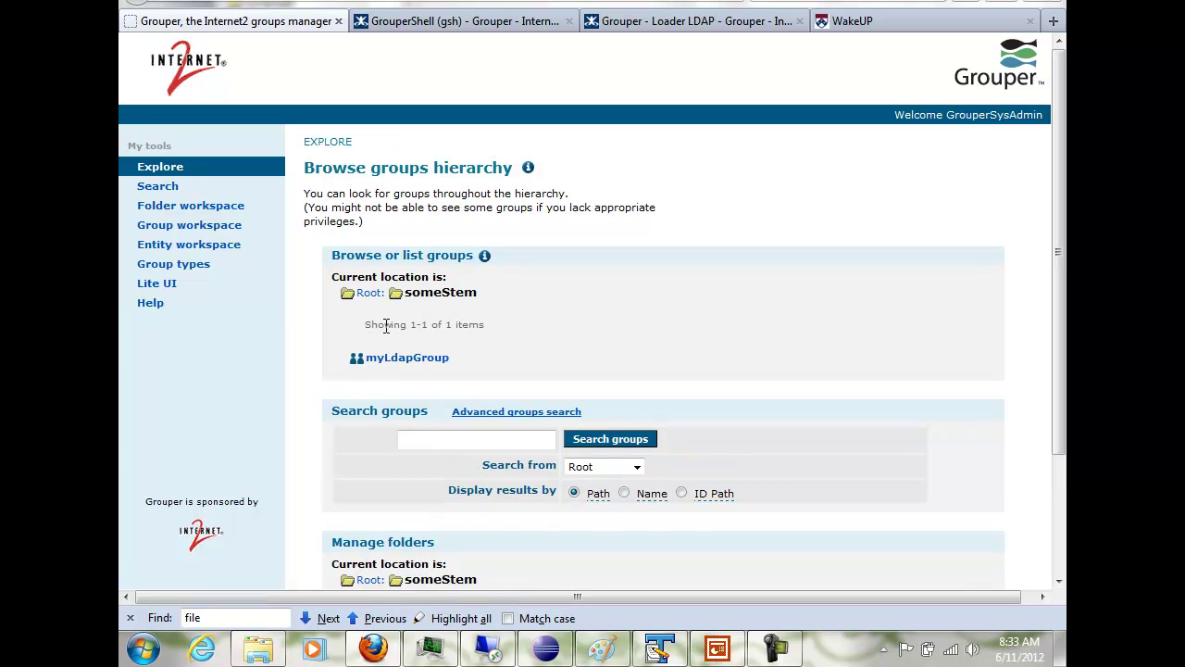
click(385, 359)
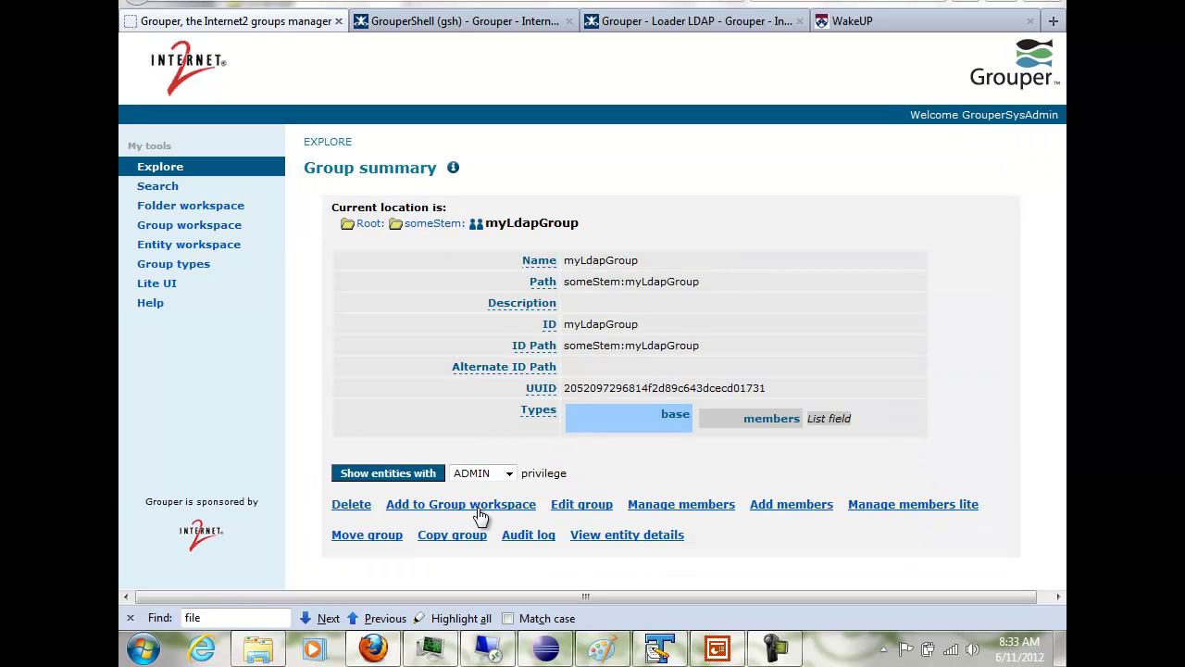
click(660, 506)
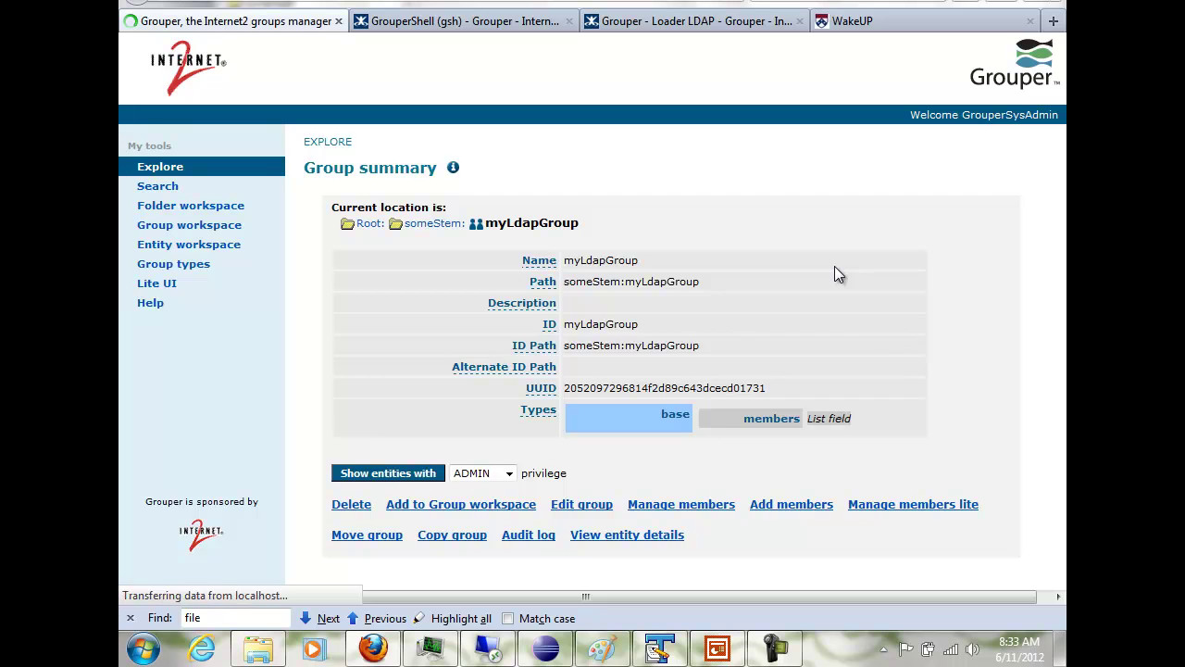
scroll(835, 268, down, 3)
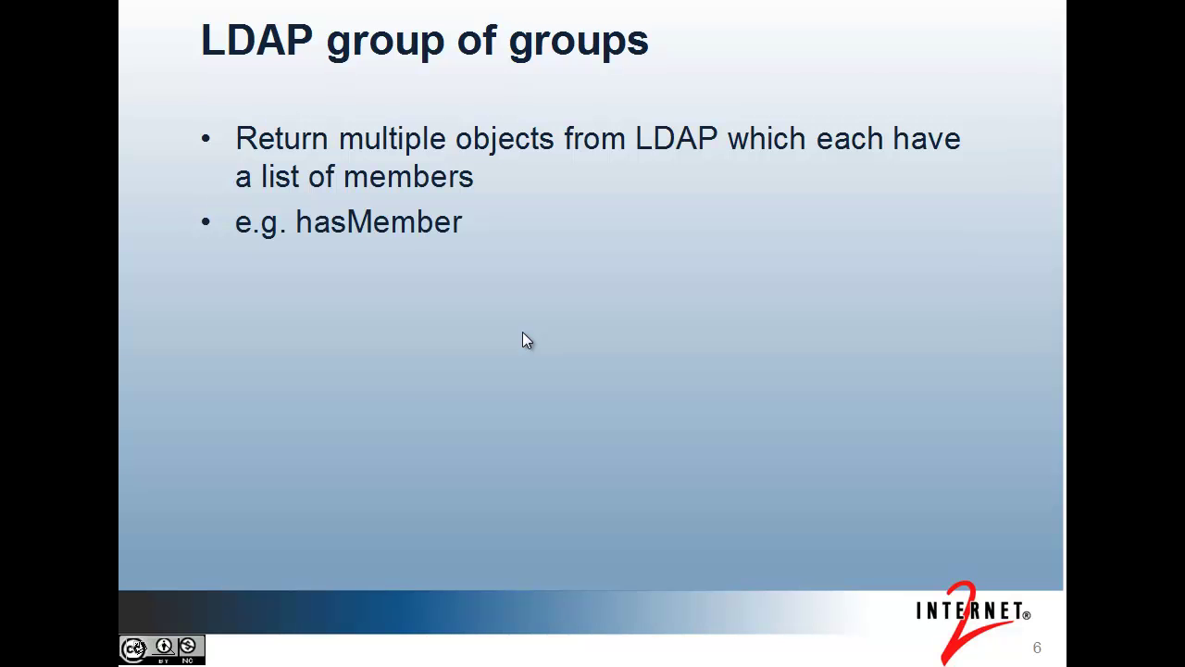
Leave the slideshow for the Loader LDAP wiki page in Firefox and copy the LDAP_GROUP_LIST GSH script through the group name expression line
key(Escape)
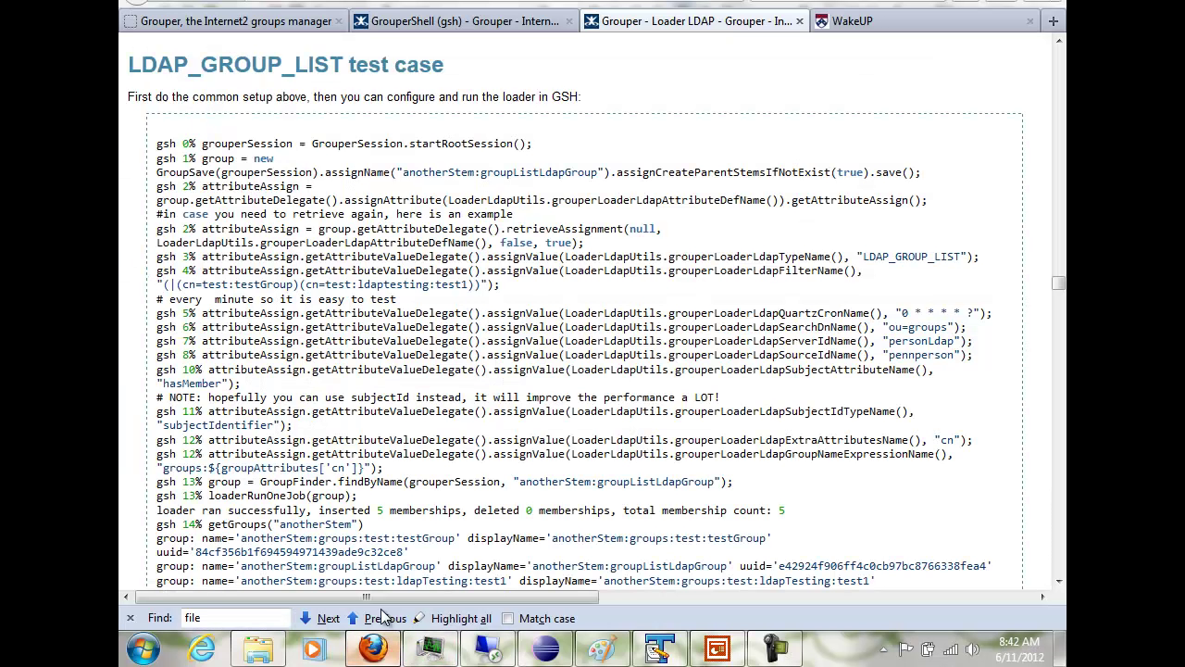
click(373, 649)
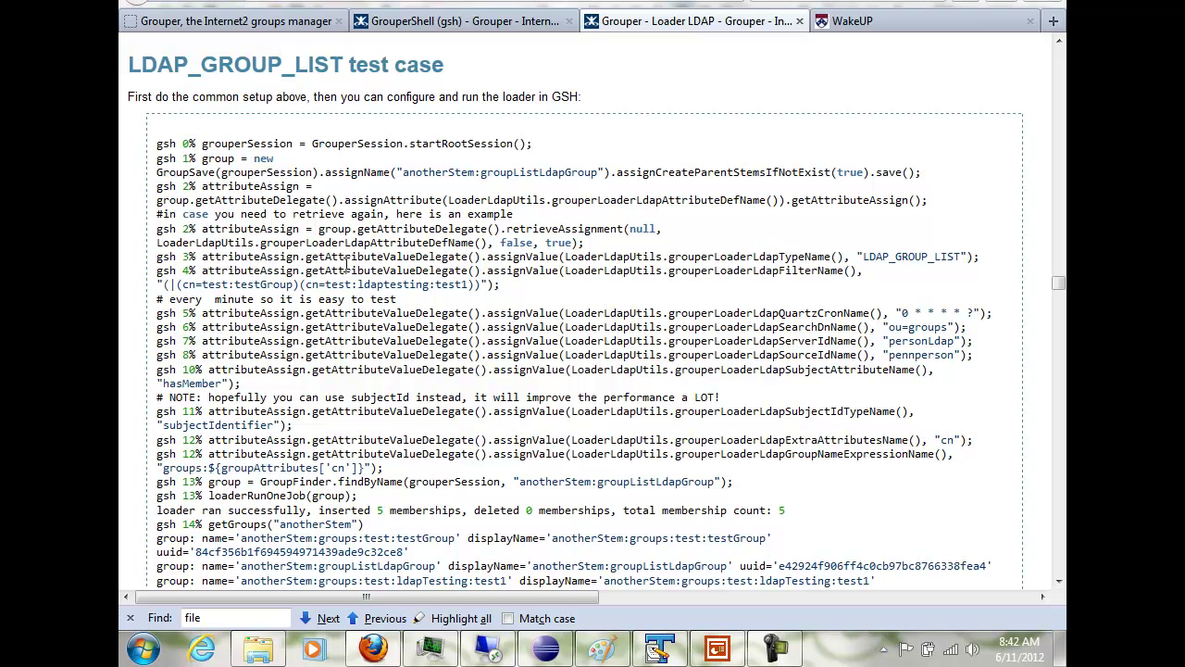
scroll(581, 269, down, 10)
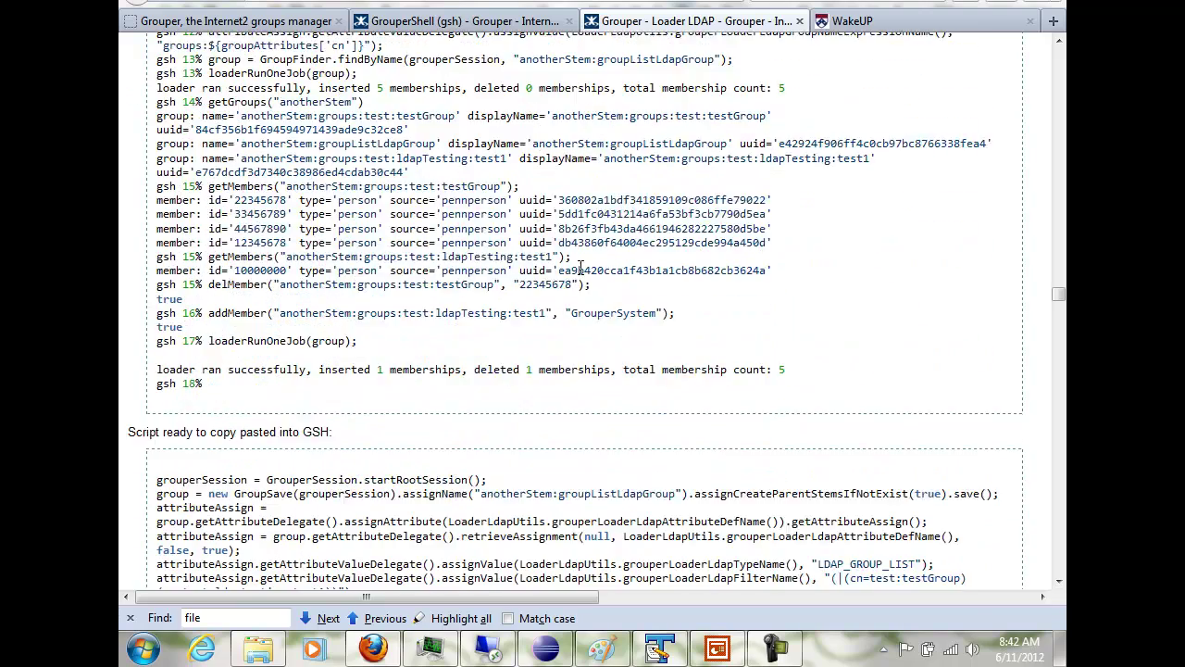
scroll(580, 268, down, 4)
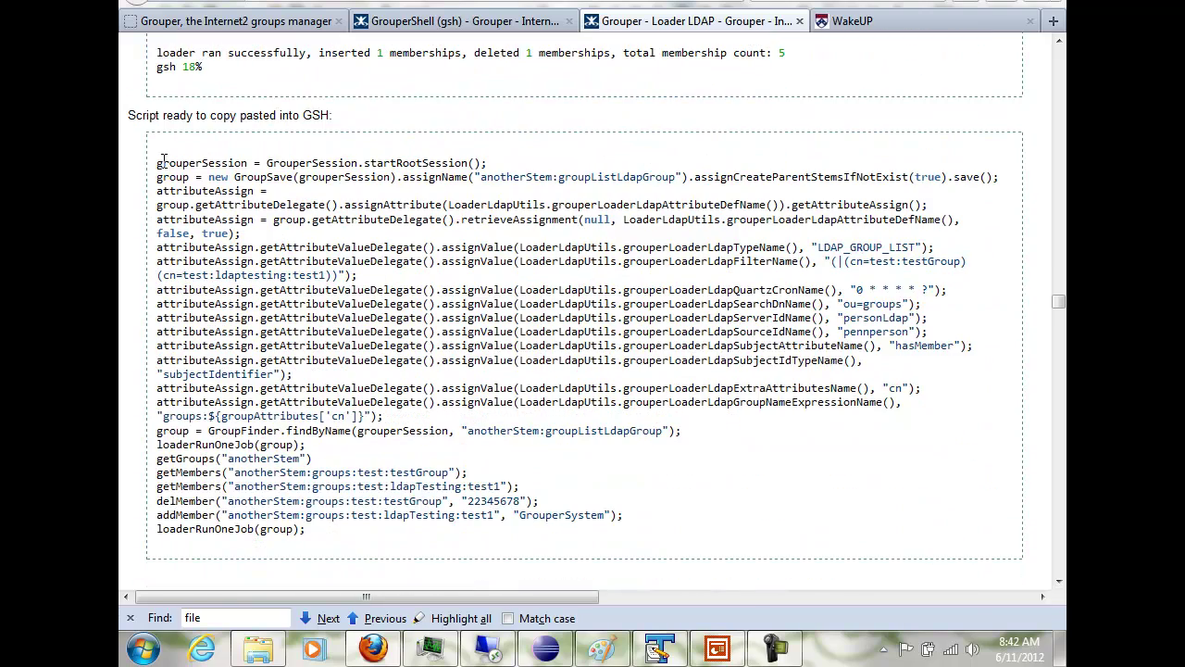
drag(158, 163, 404, 424)
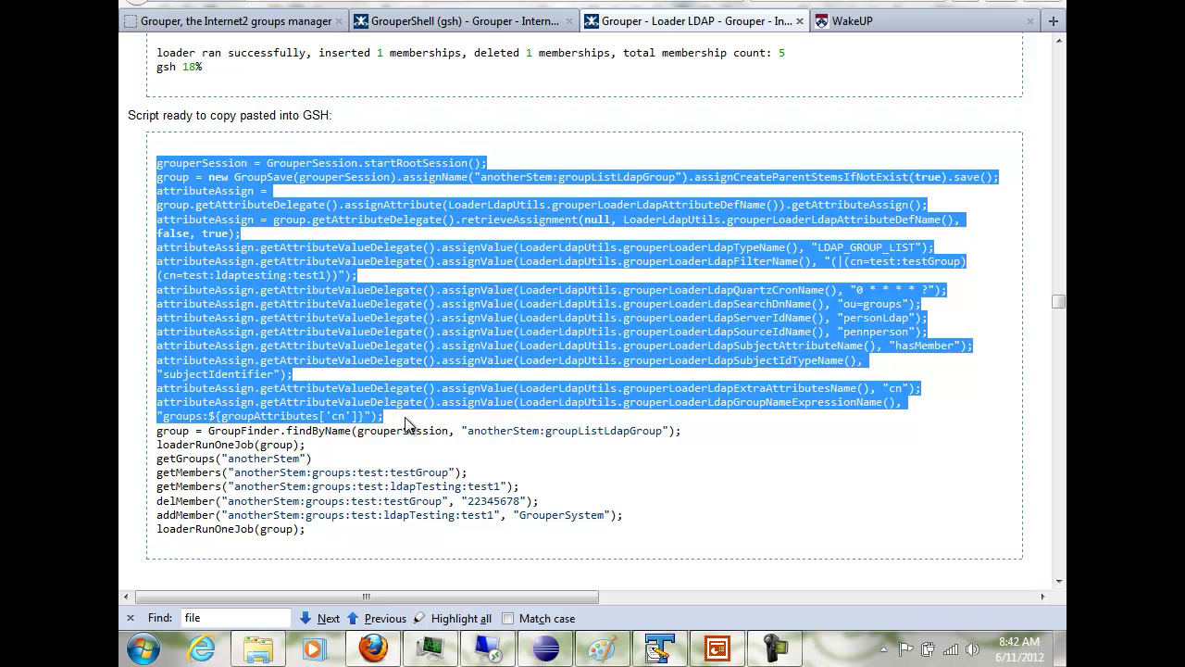
drag(405, 424, 702, 428)
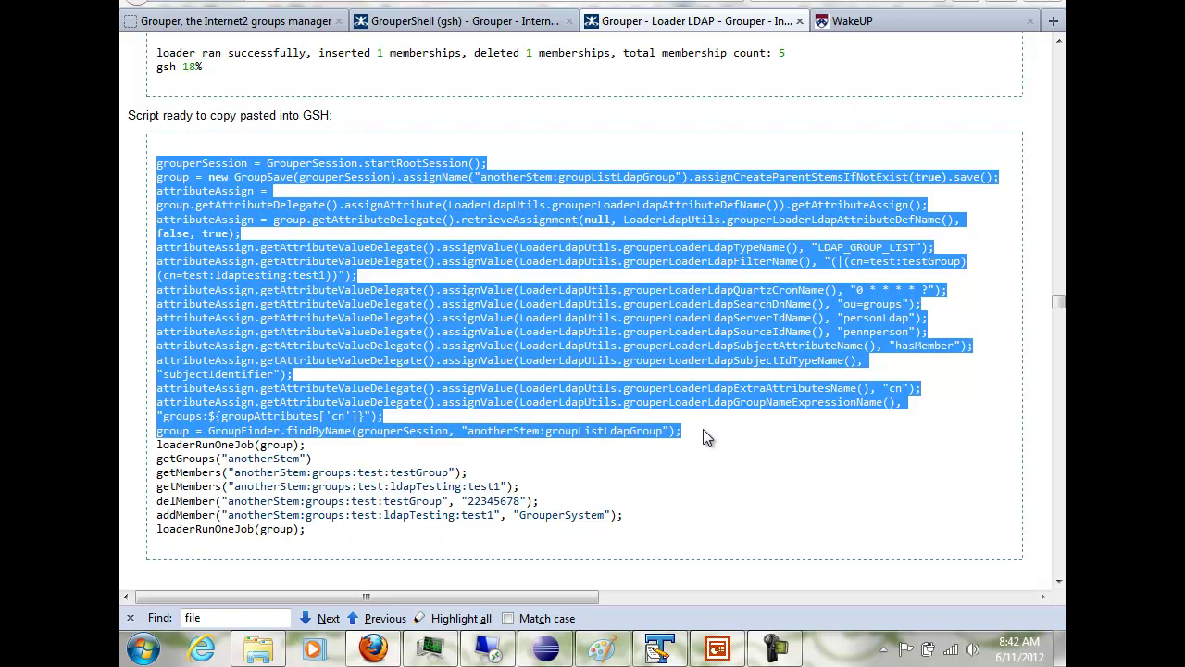
drag(584, 423, 584, 424)
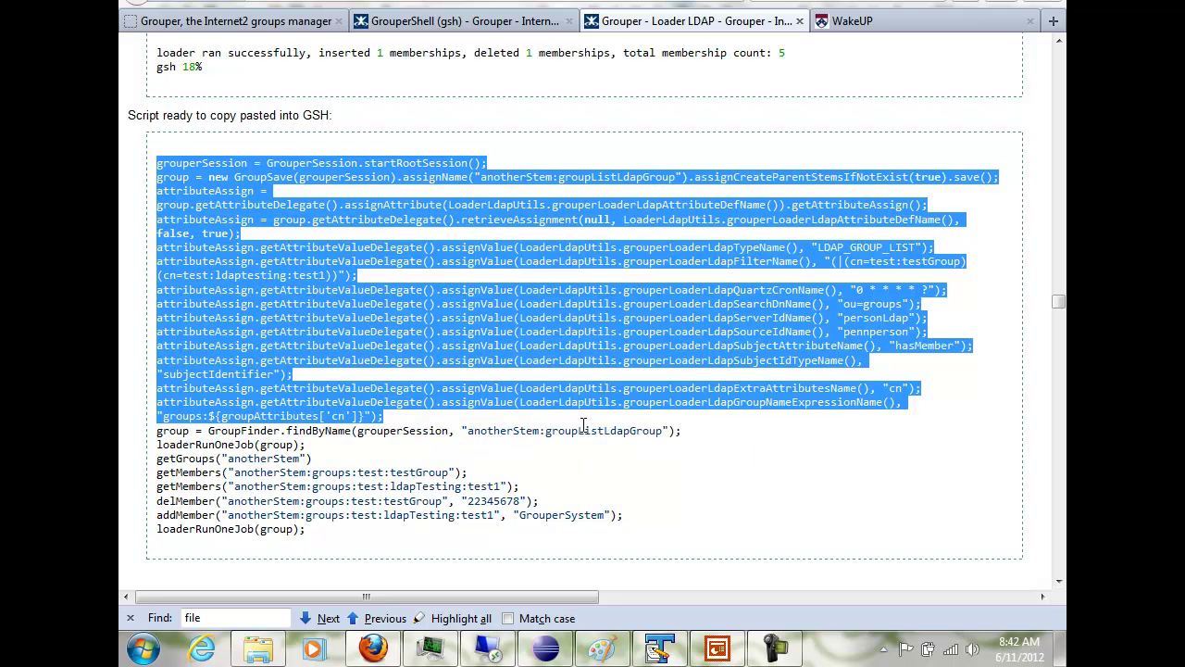
Switch to TextPad and paste the copied LDAP_GROUP_LIST script into a new document
click(659, 648)
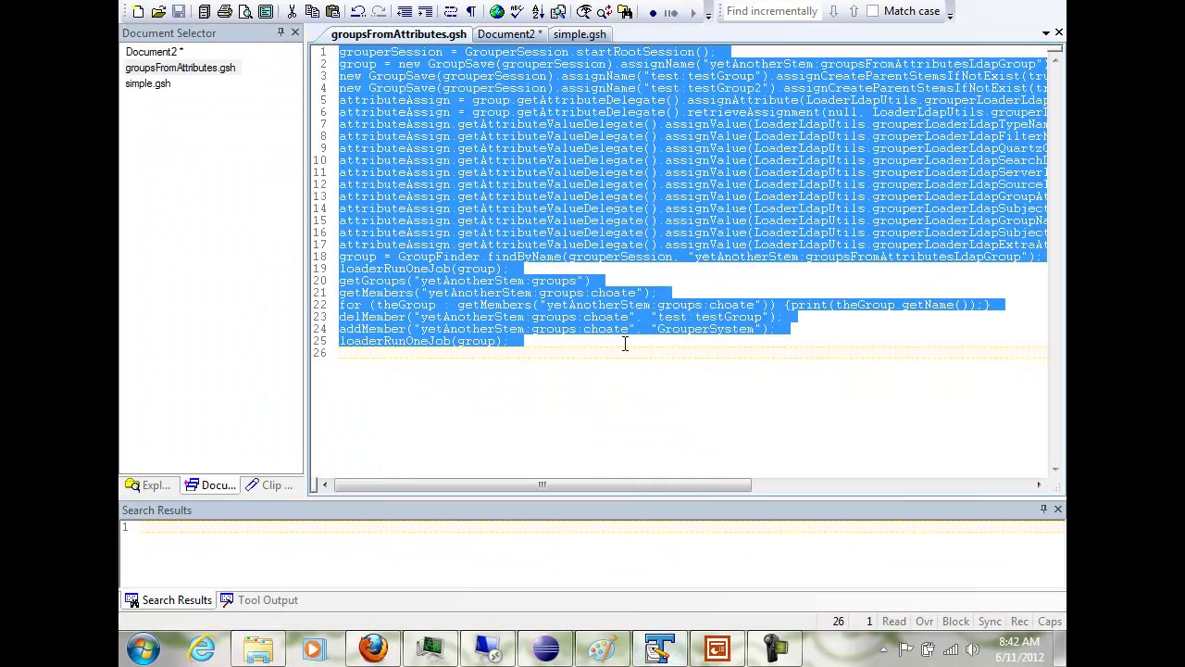
click(137, 12)
key(ctrl+v)
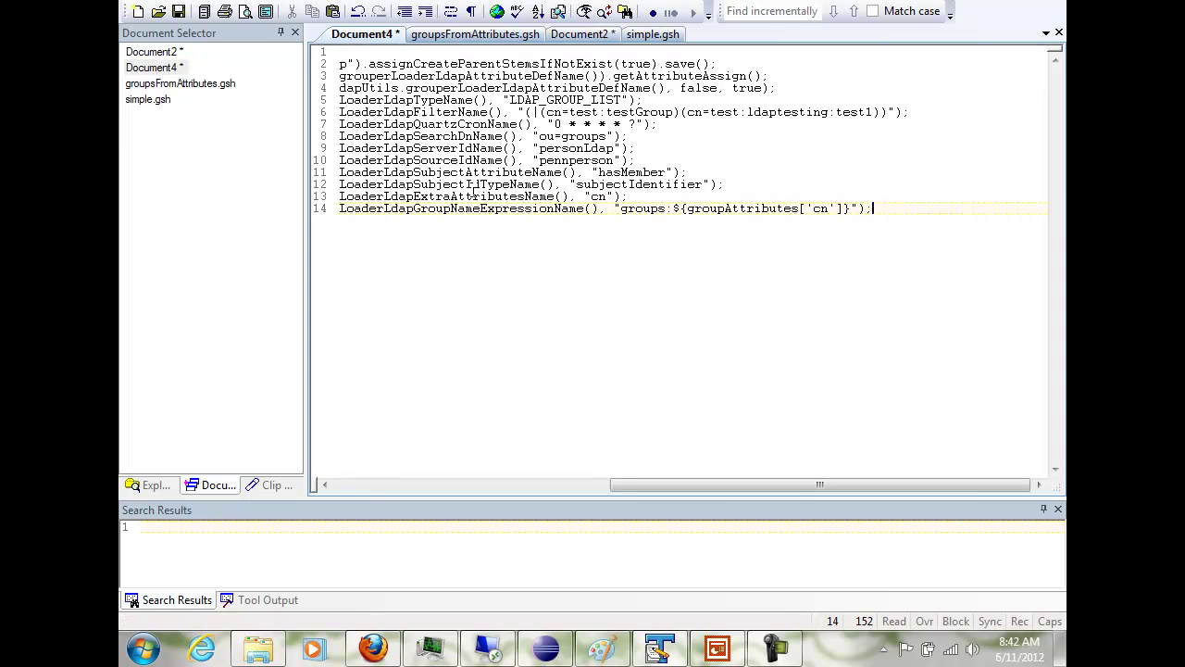
Save the new script document as groupOfGroups.gsh in the temp folder
click(178, 11)
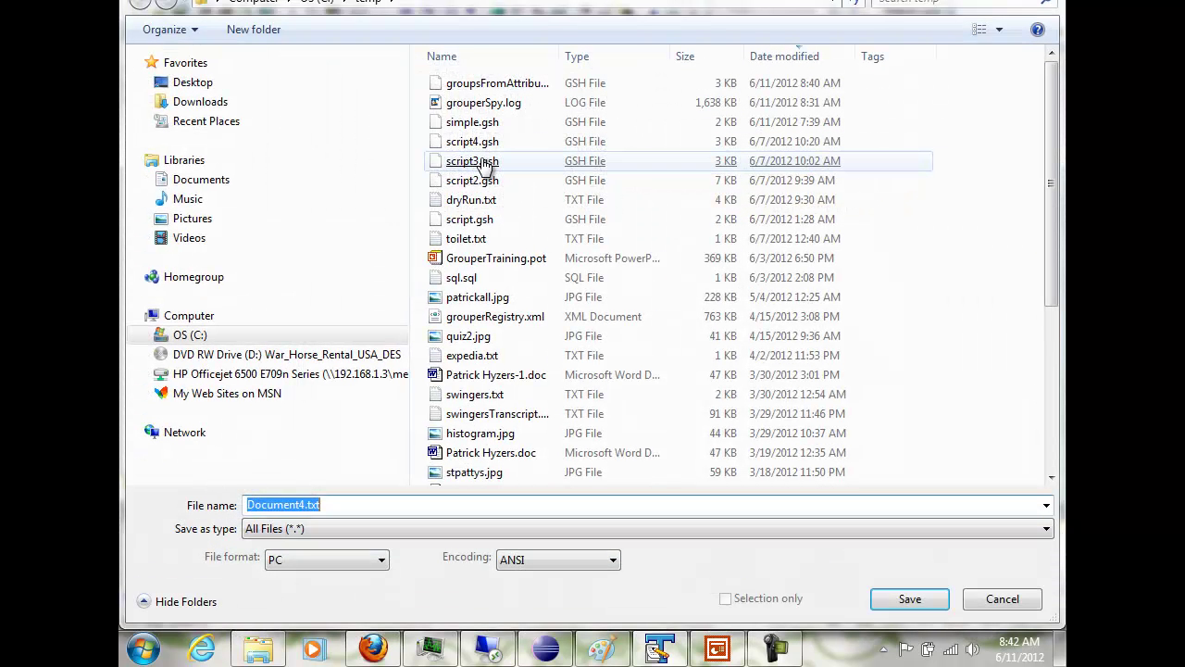
text(groupPO)
key(BackSpace)
key(BackSpace)
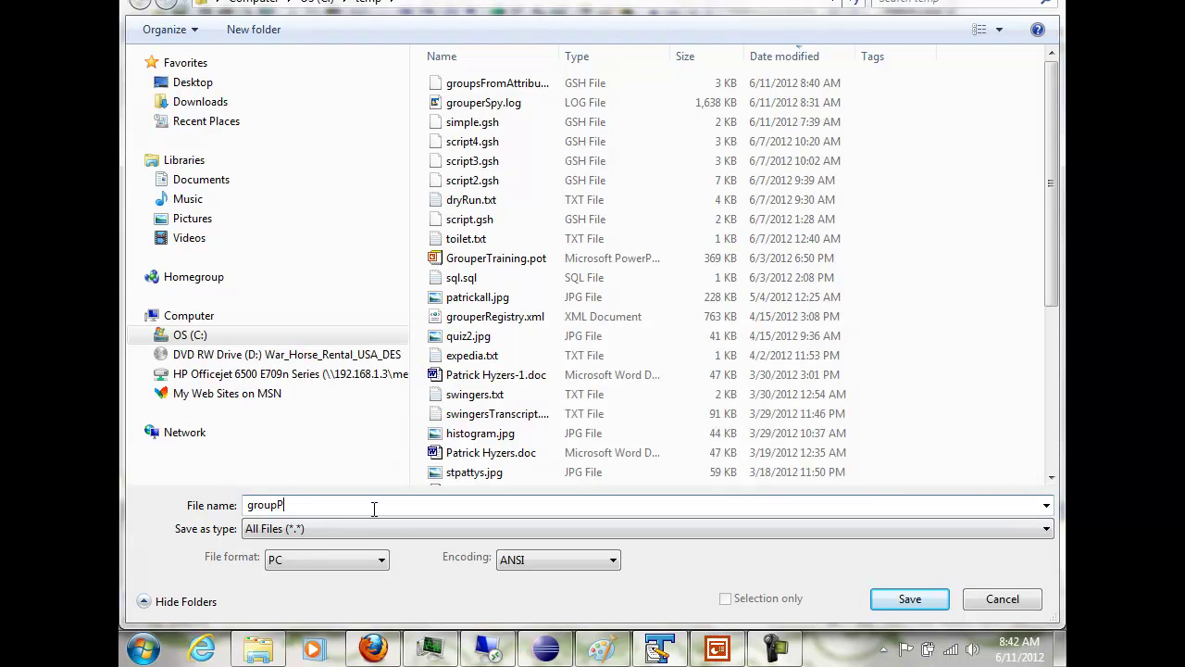
text(OfGroups.gsh)
key(Return)
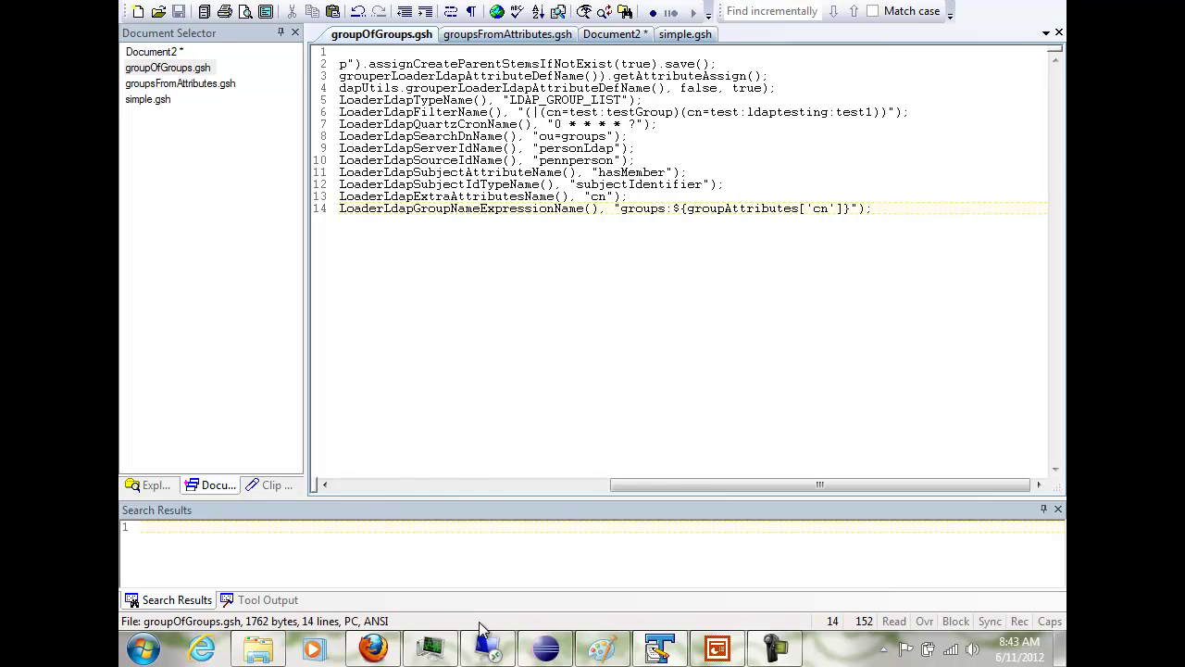
In Eclipse, set the GrouperShell run configuration's program argument to c:\temp\groupOfGroups.gsh, run it, and widen the console area
click(537, 651)
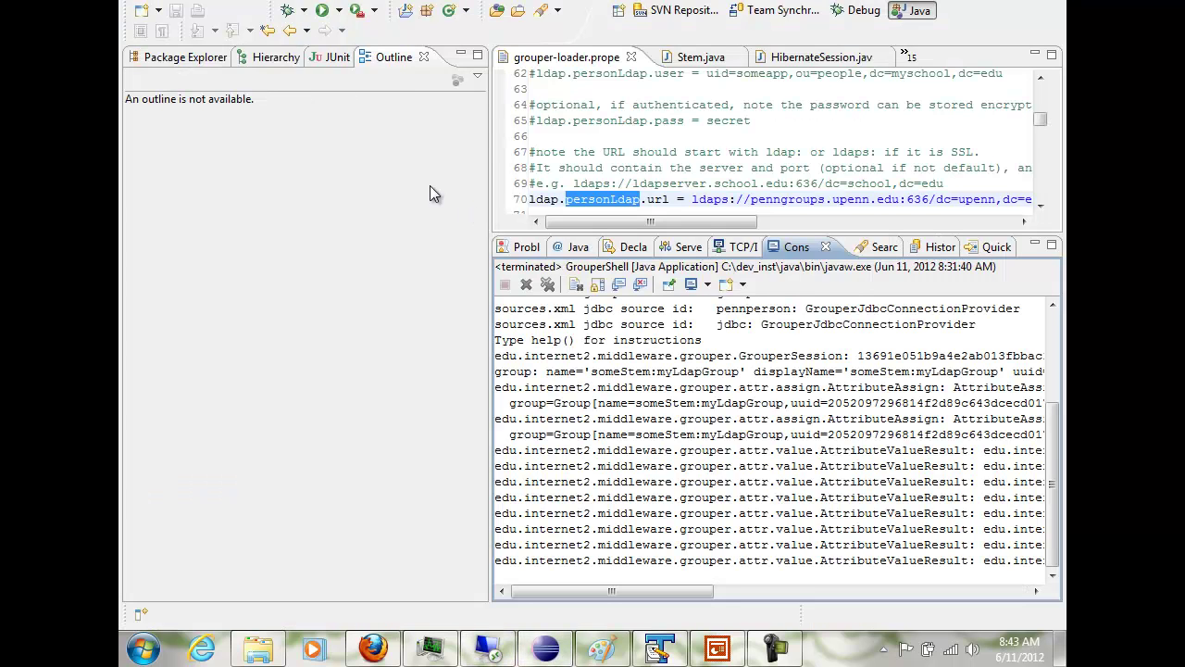
click(338, 10)
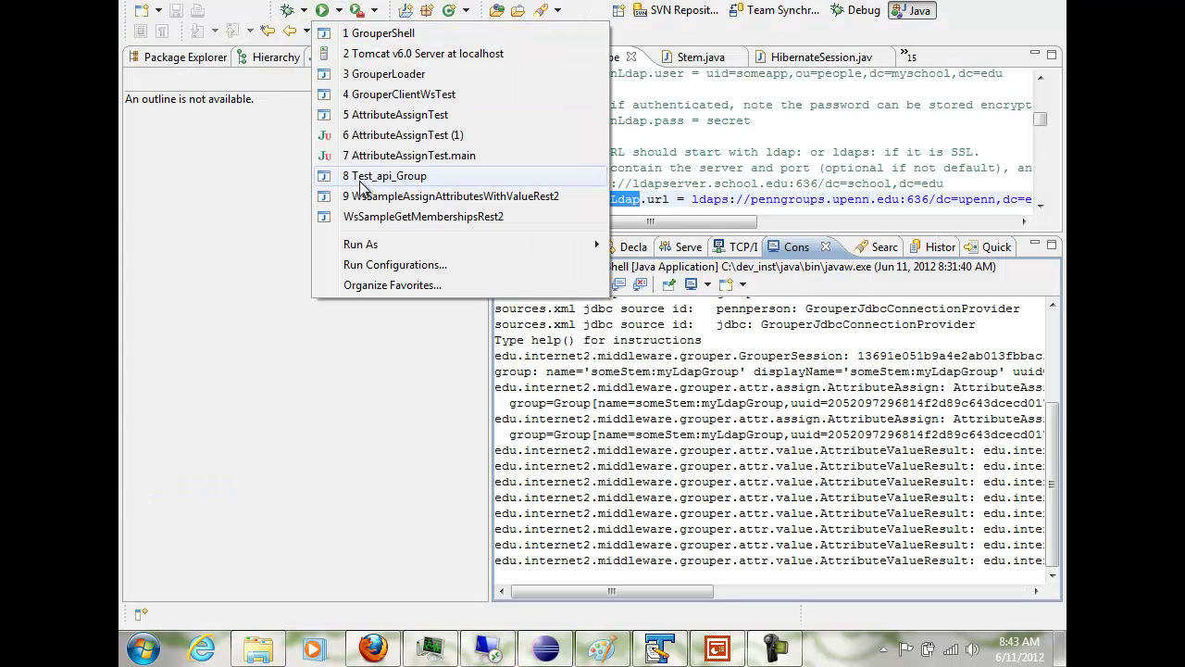
click(373, 267)
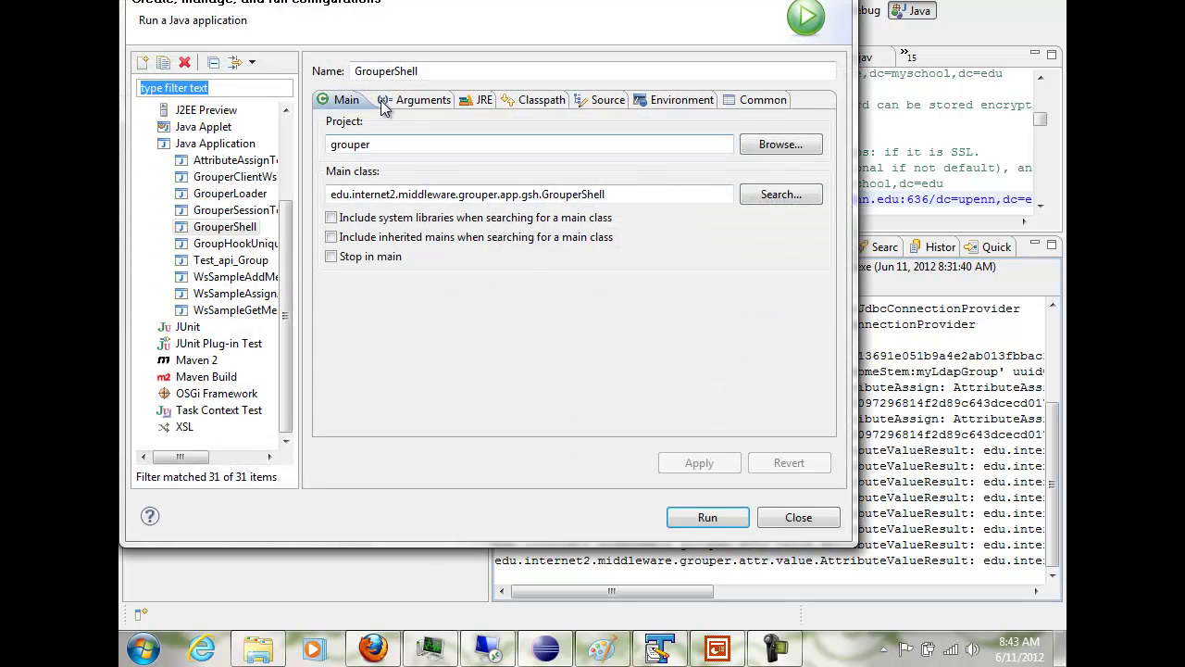
click(410, 100)
drag(375, 143, 413, 143)
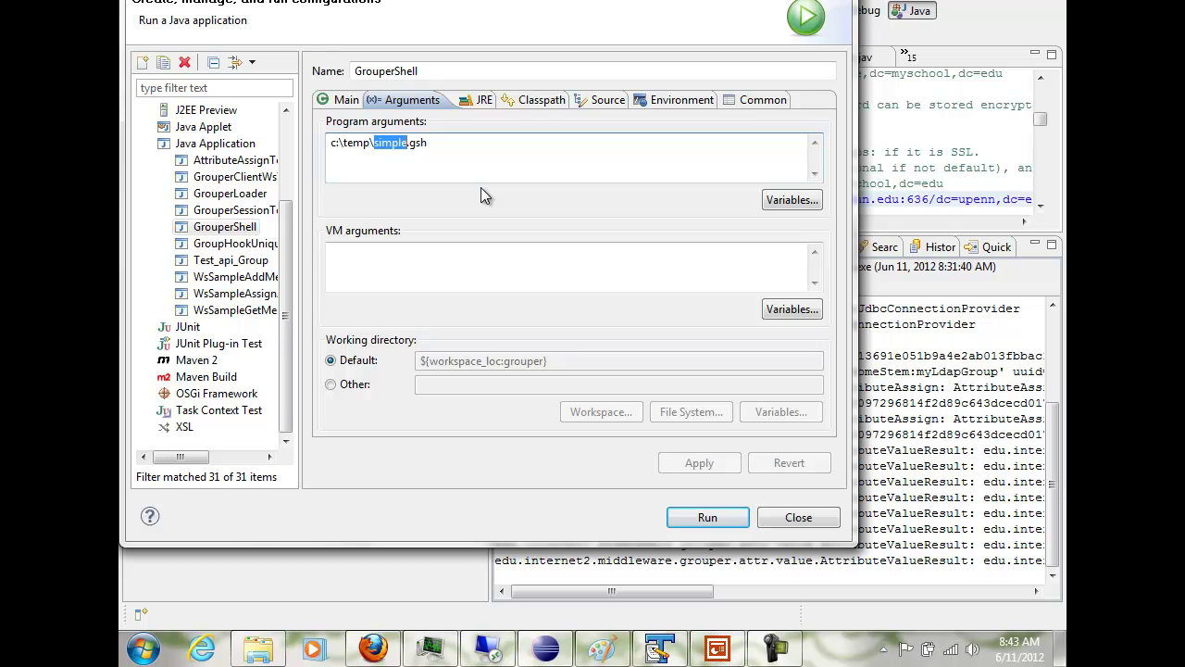
text(groupOfGroups)
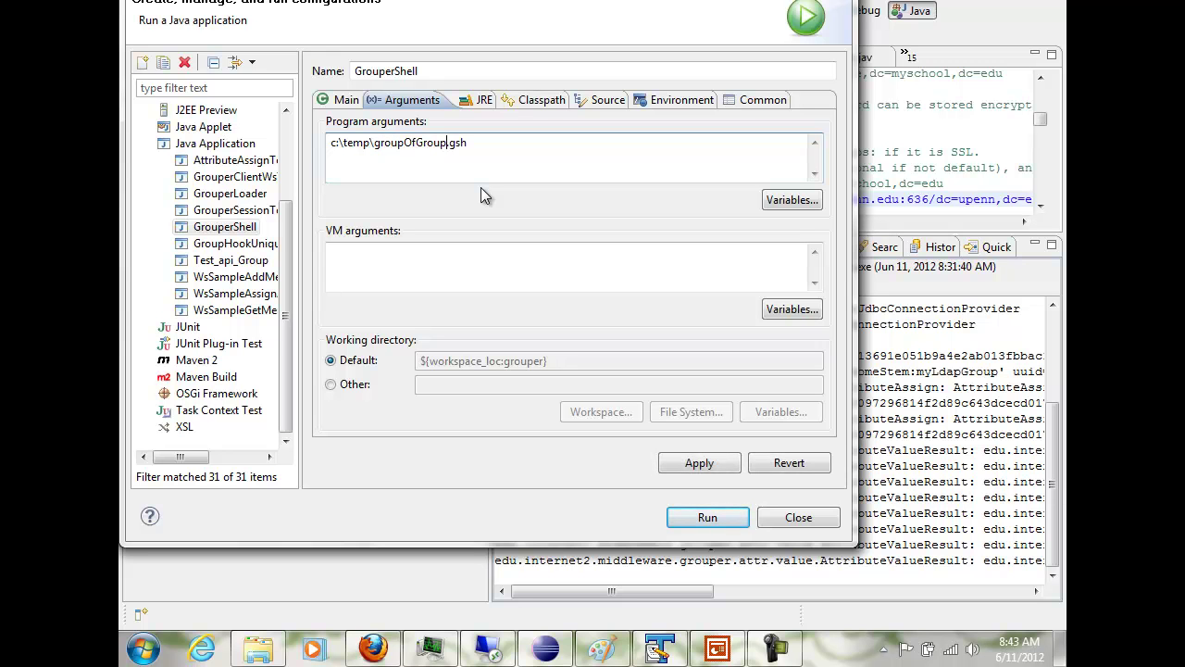
click(670, 515)
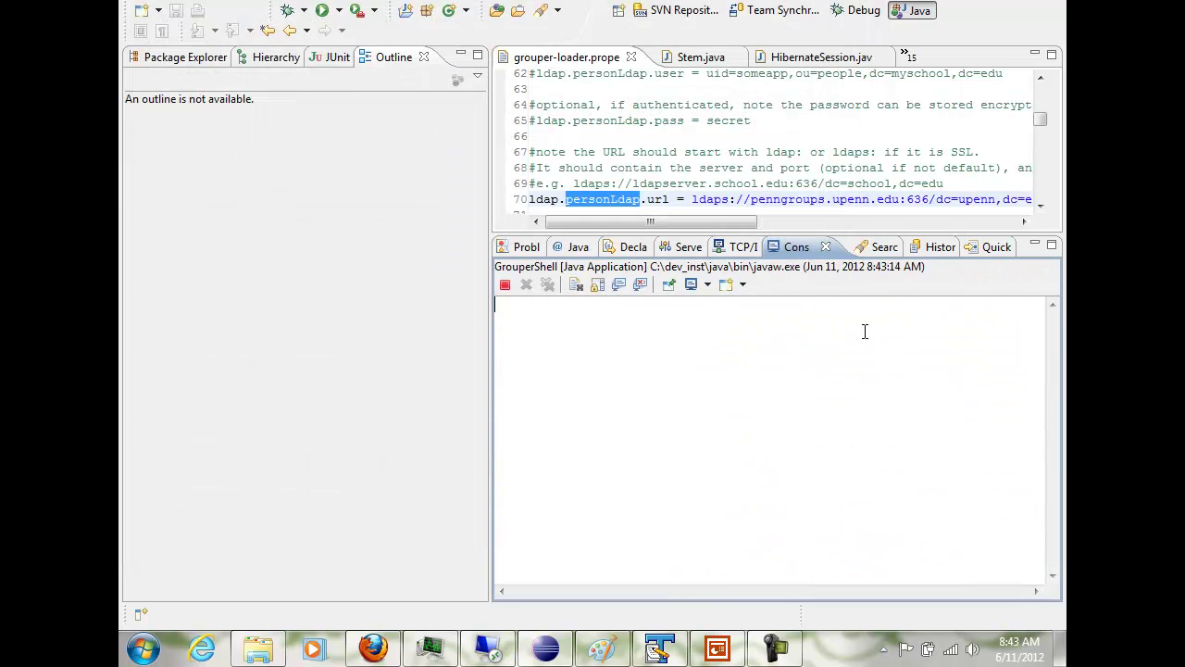
drag(490, 366, 337, 360)
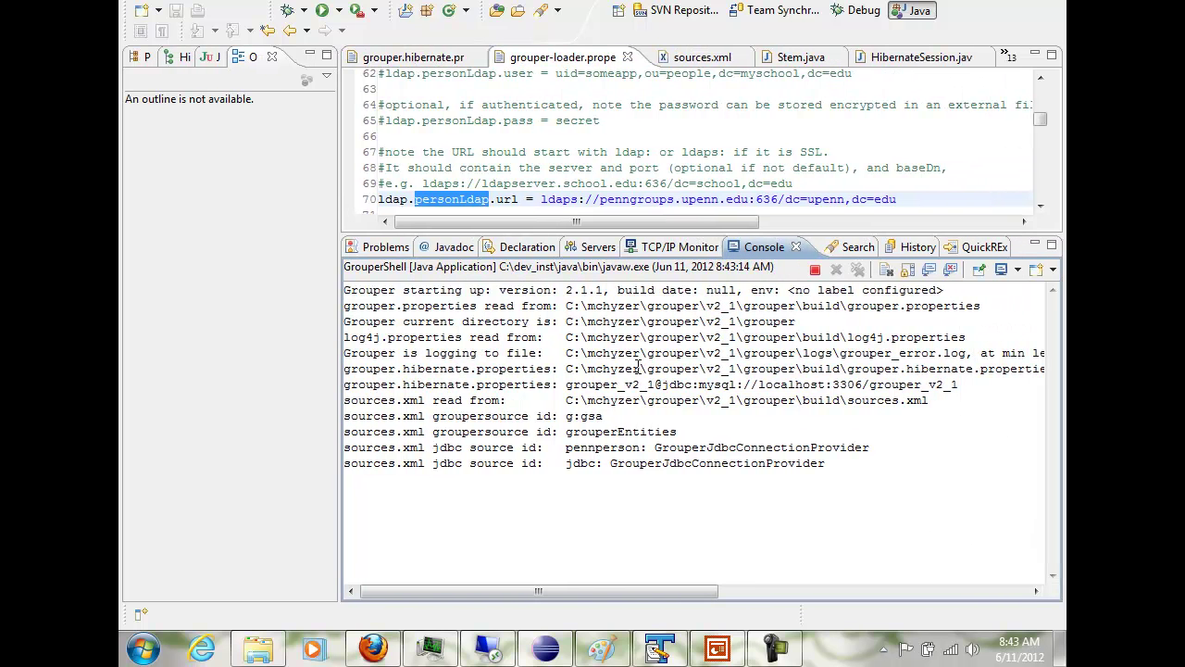
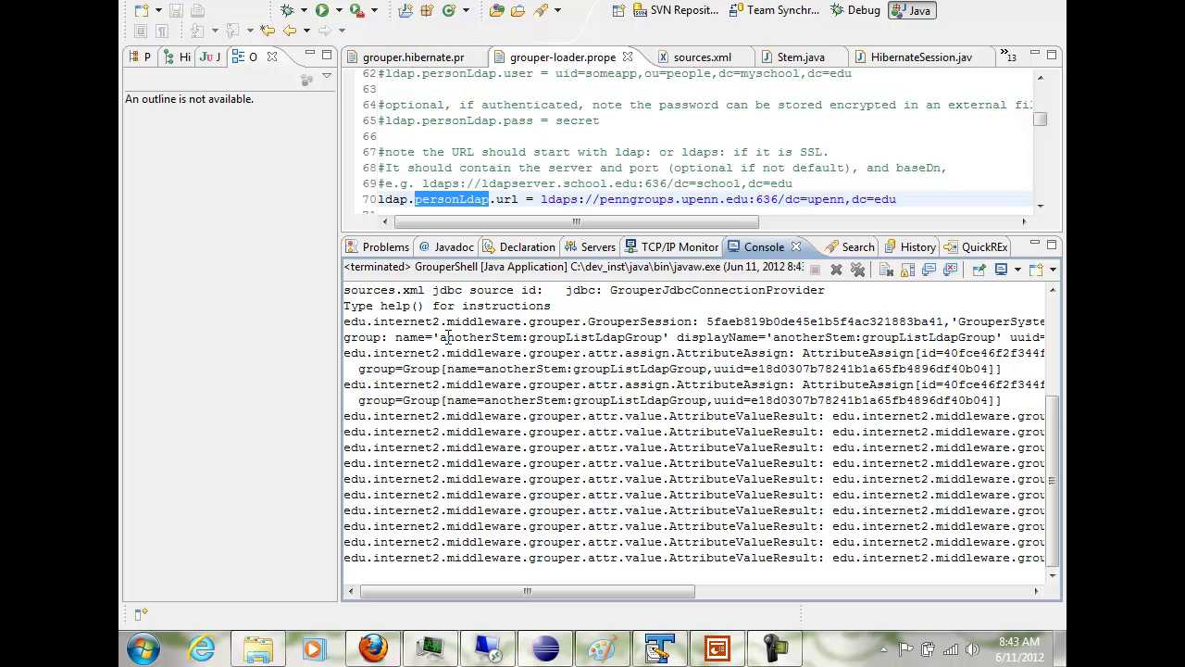
Note the group name in the console output, switch to the Grouper UI in Firefox, and open anotherStem:groupListLdapGroup from the root folder
drag(441, 335, 663, 337)
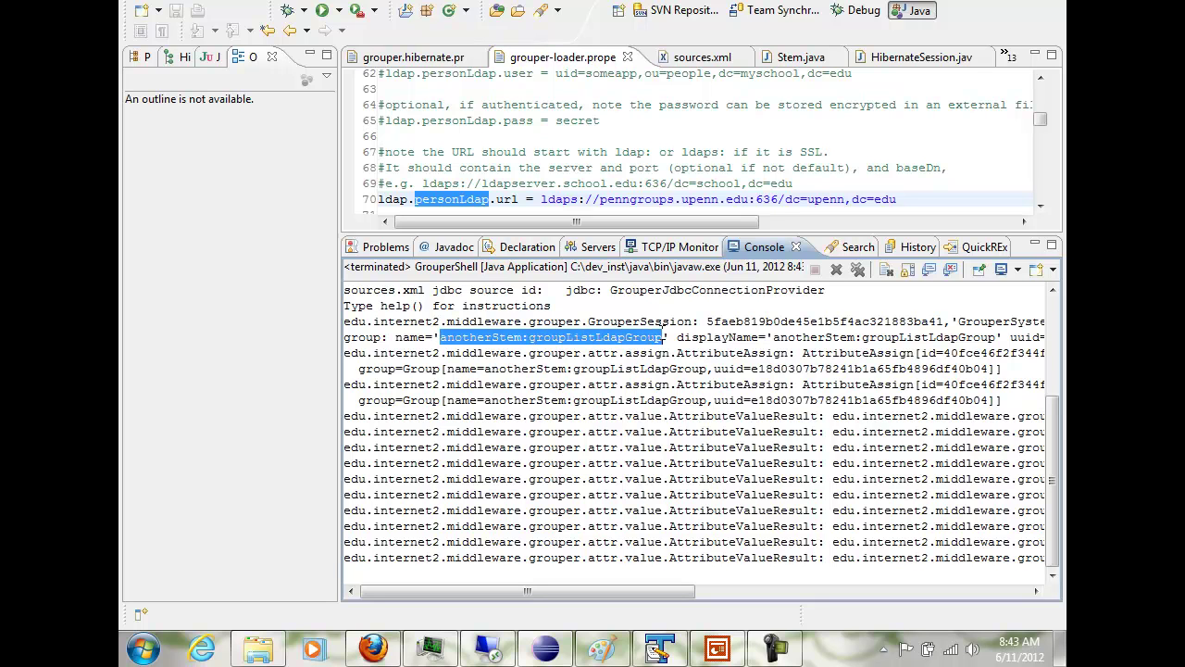
click(373, 648)
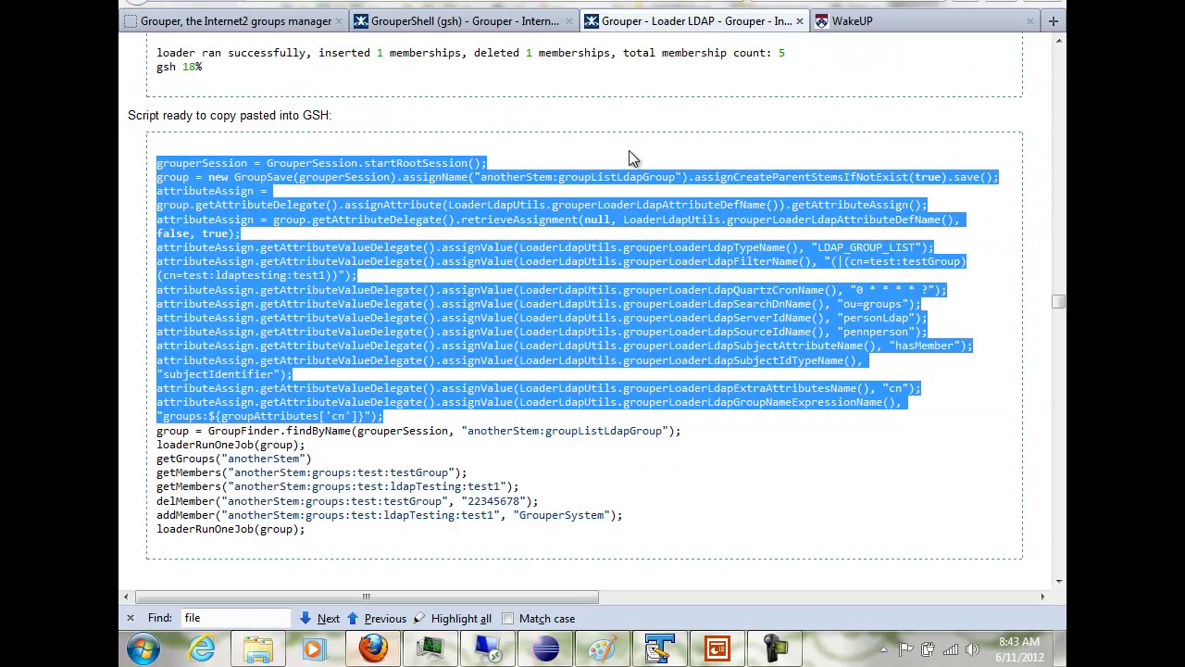
click(252, 20)
scroll(664, 97, up, 3)
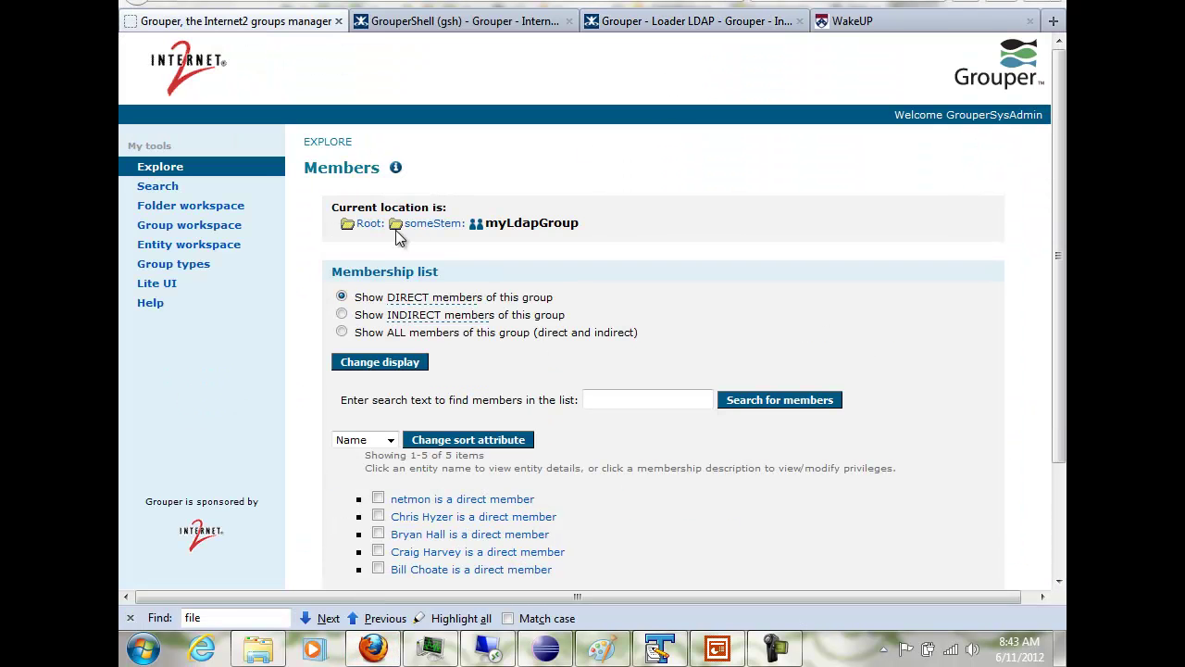
click(369, 224)
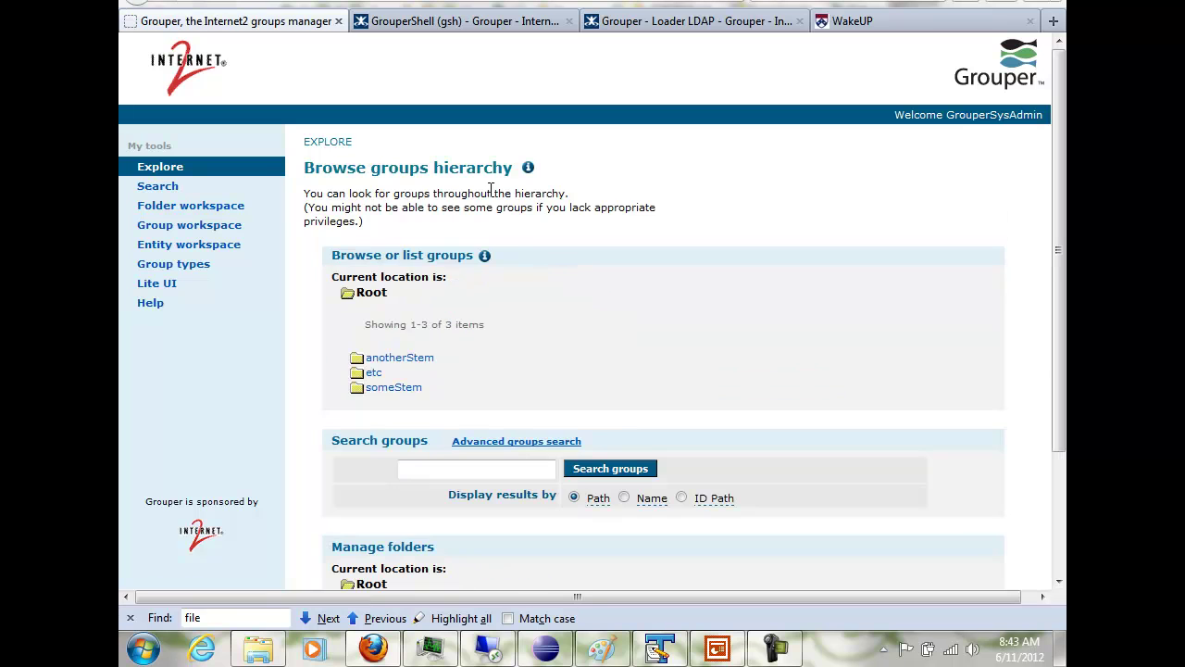
click(400, 360)
click(480, 361)
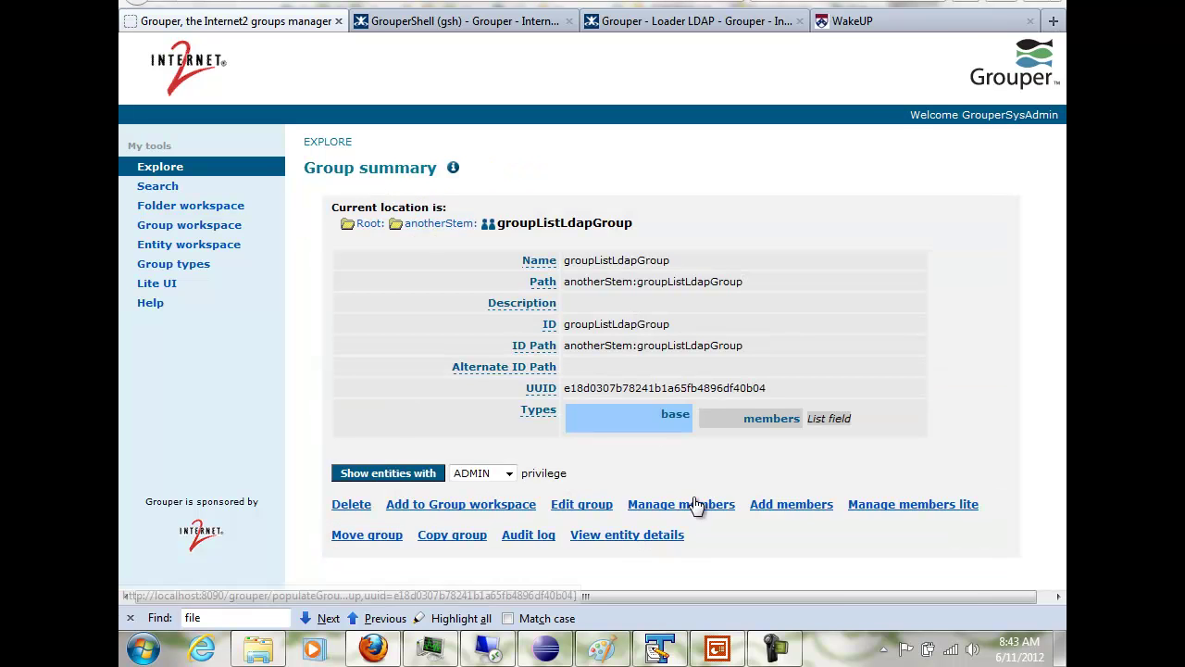
In the Lite UI, list the attribute assignments whose owner type is Group, without any further filter
click(150, 288)
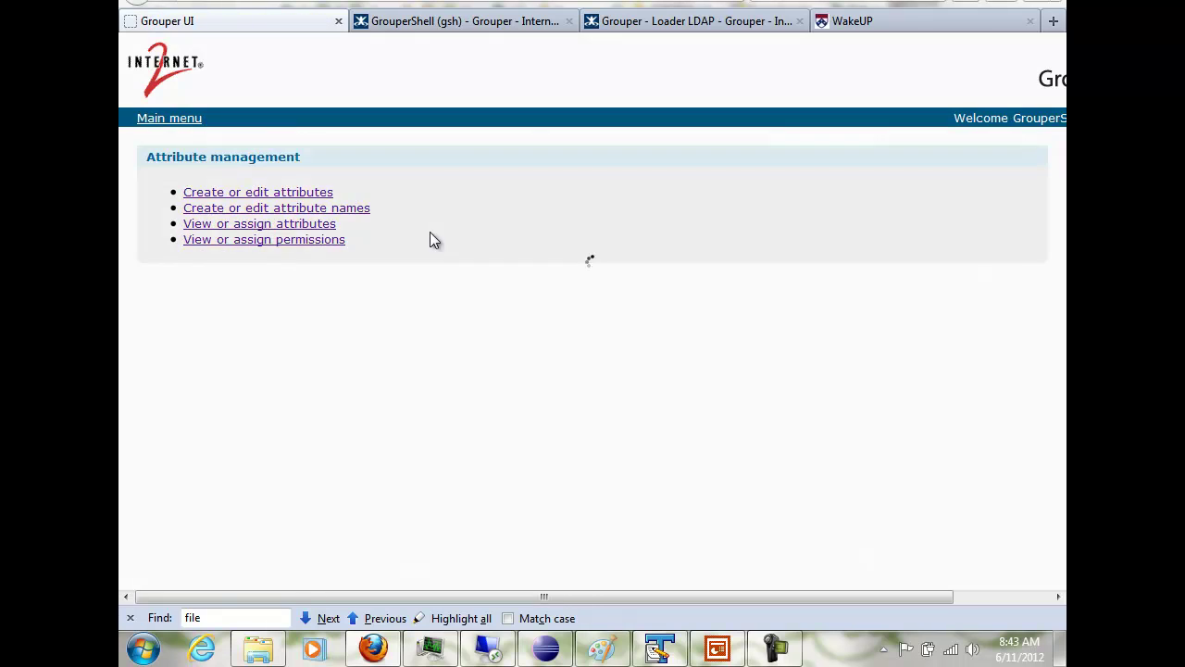
click(259, 224)
click(457, 233)
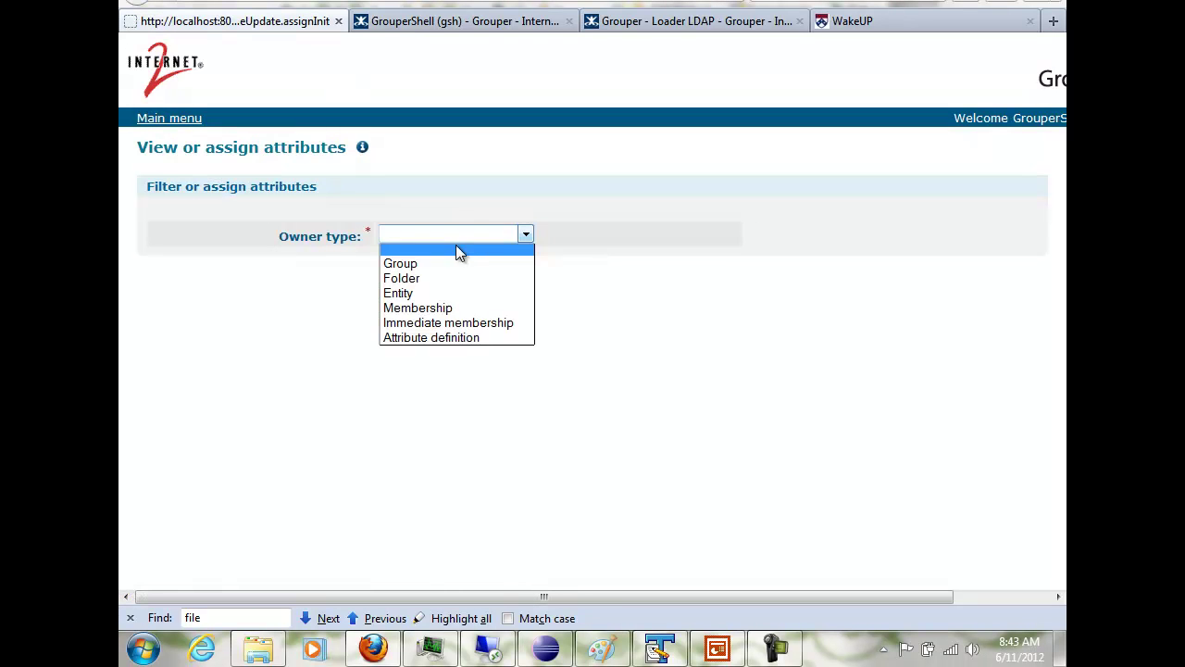
click(455, 260)
click(172, 374)
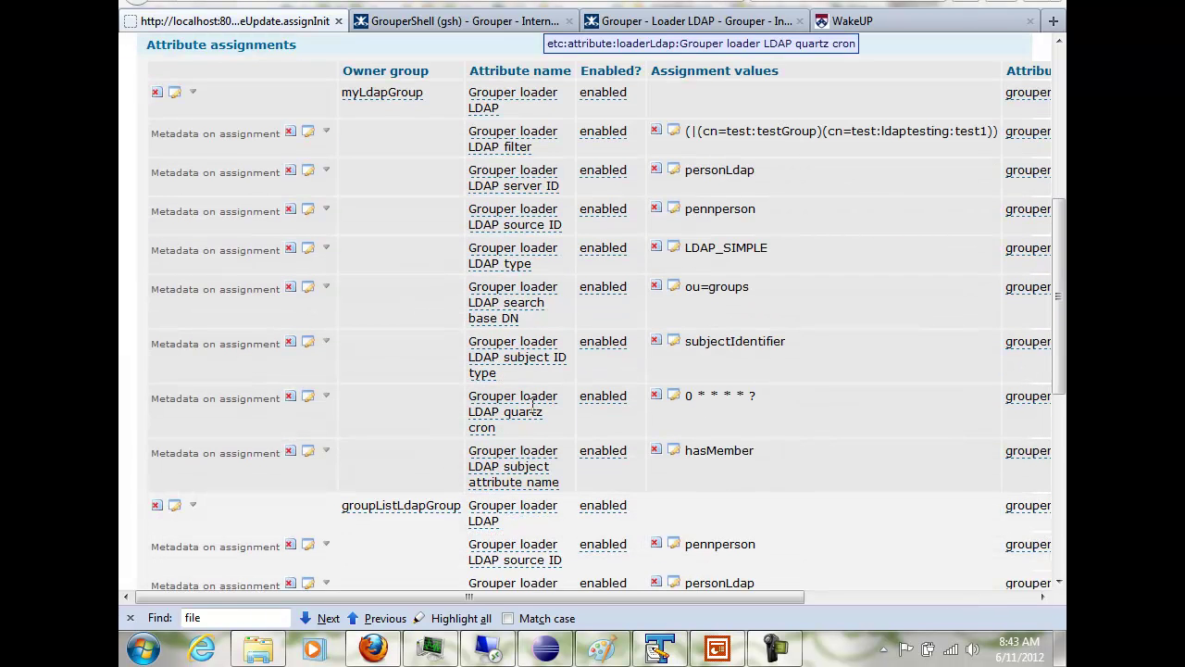
Examine groupListLdapGroup's loader attribute values, especially the LDAP type, group name expression, extra attributes and subject attribute name
scroll(533, 401, down, 8)
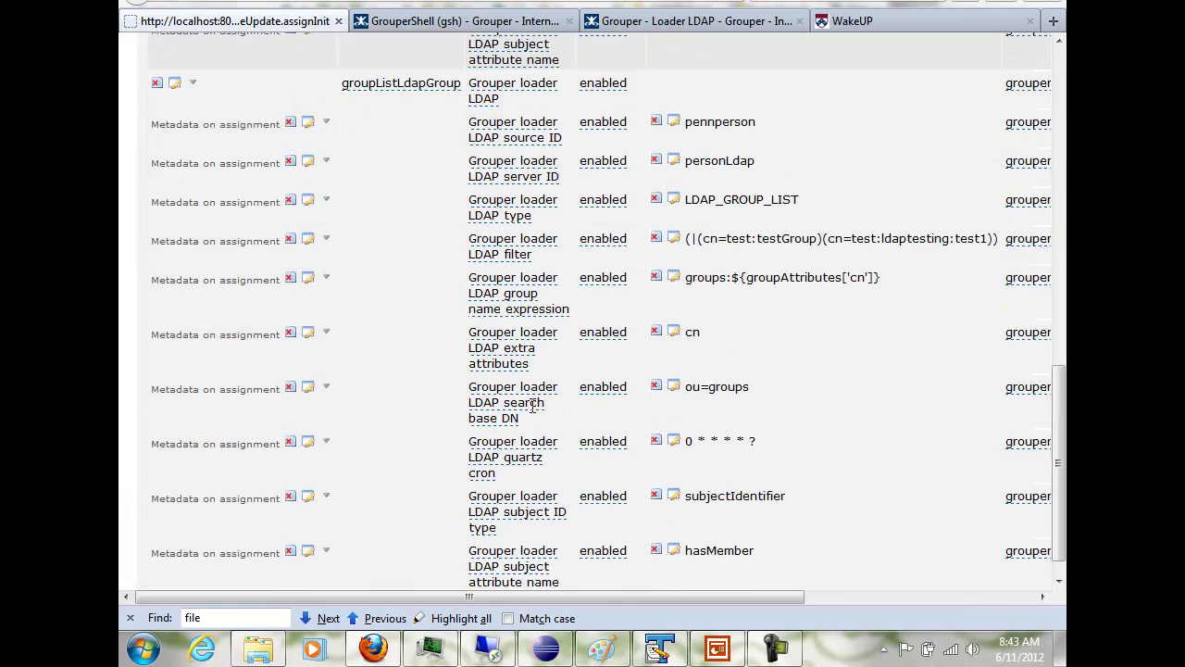
drag(423, 597, 594, 600)
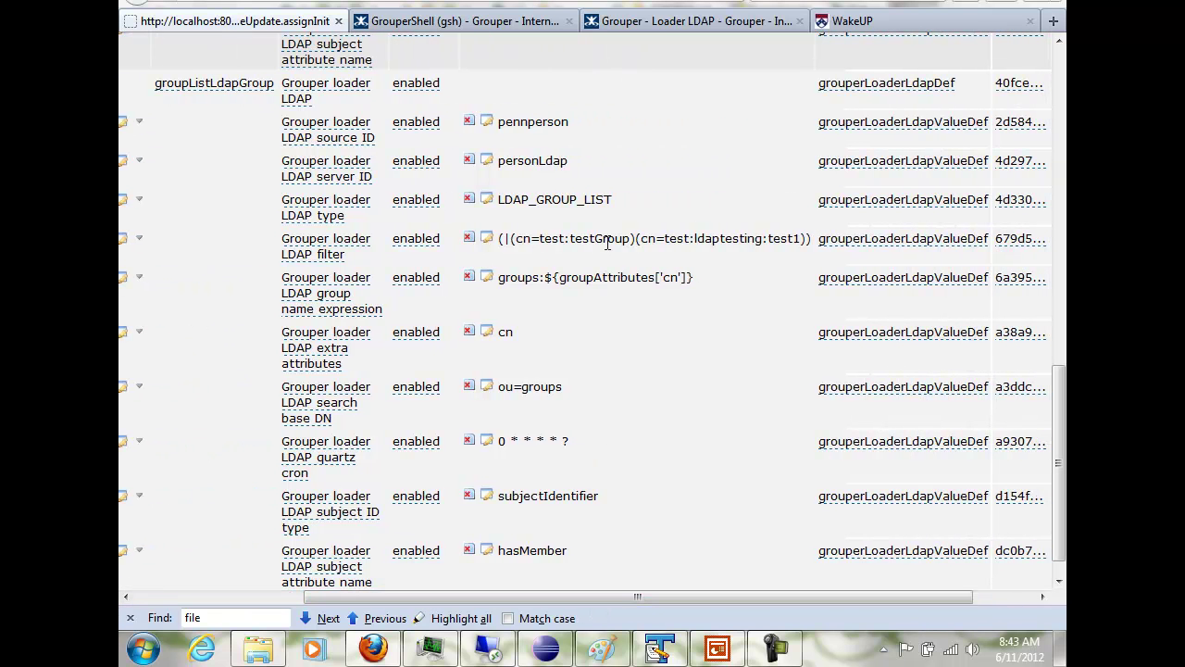
drag(615, 200, 500, 203)
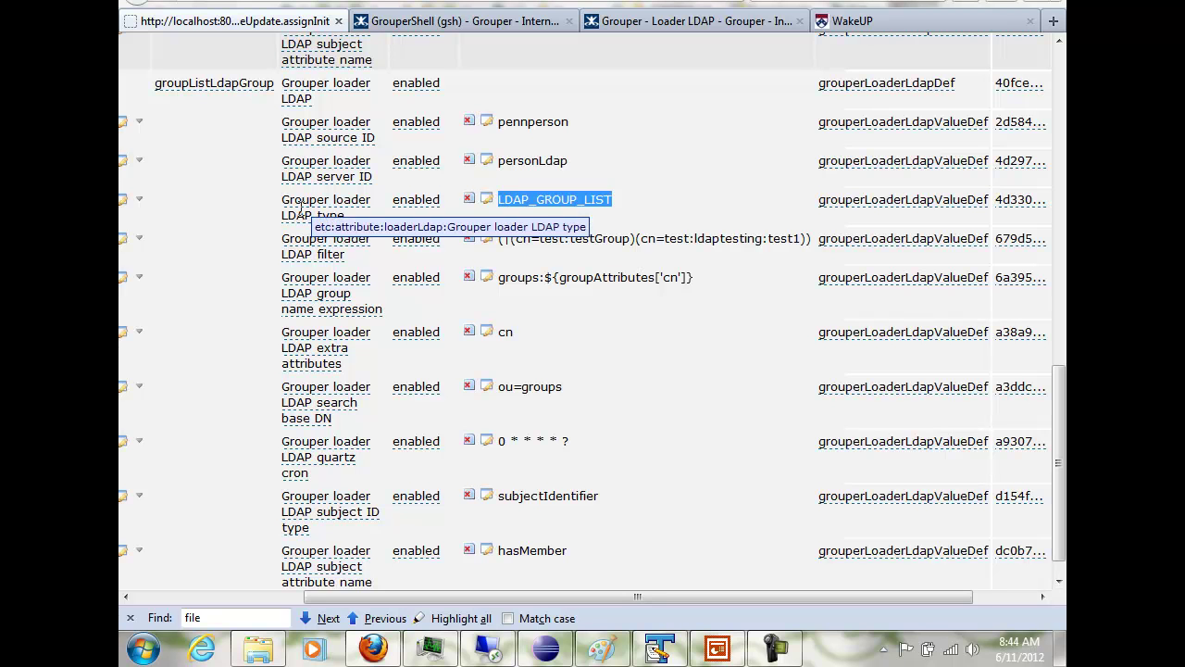
drag(696, 277, 500, 278)
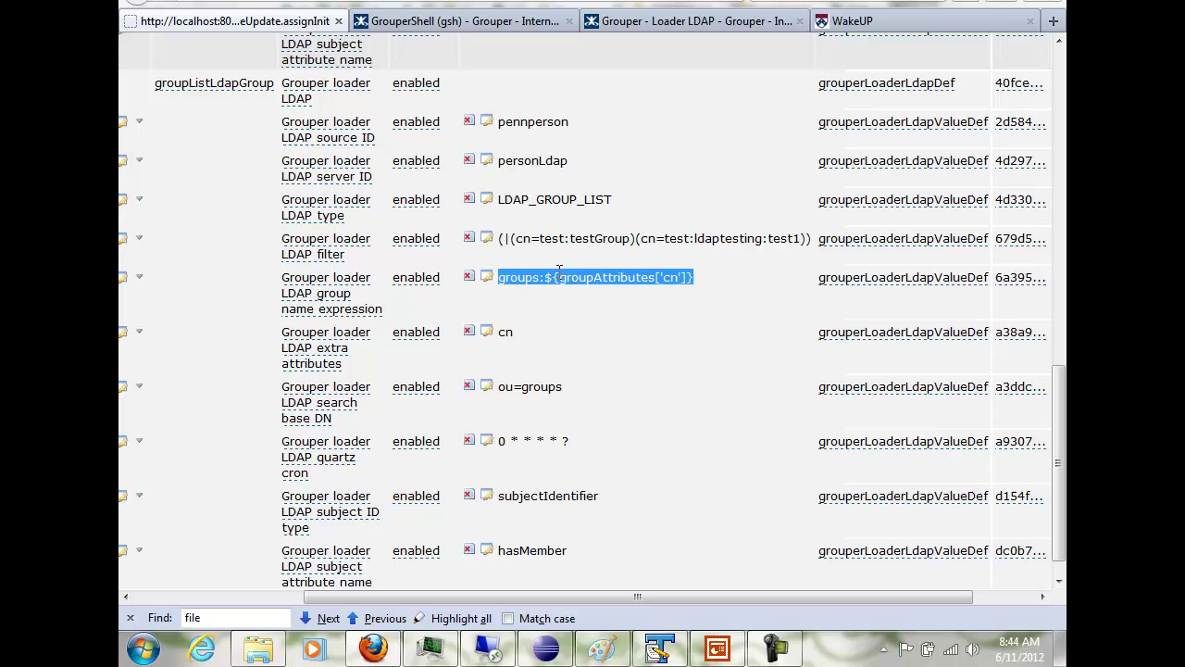
click(580, 288)
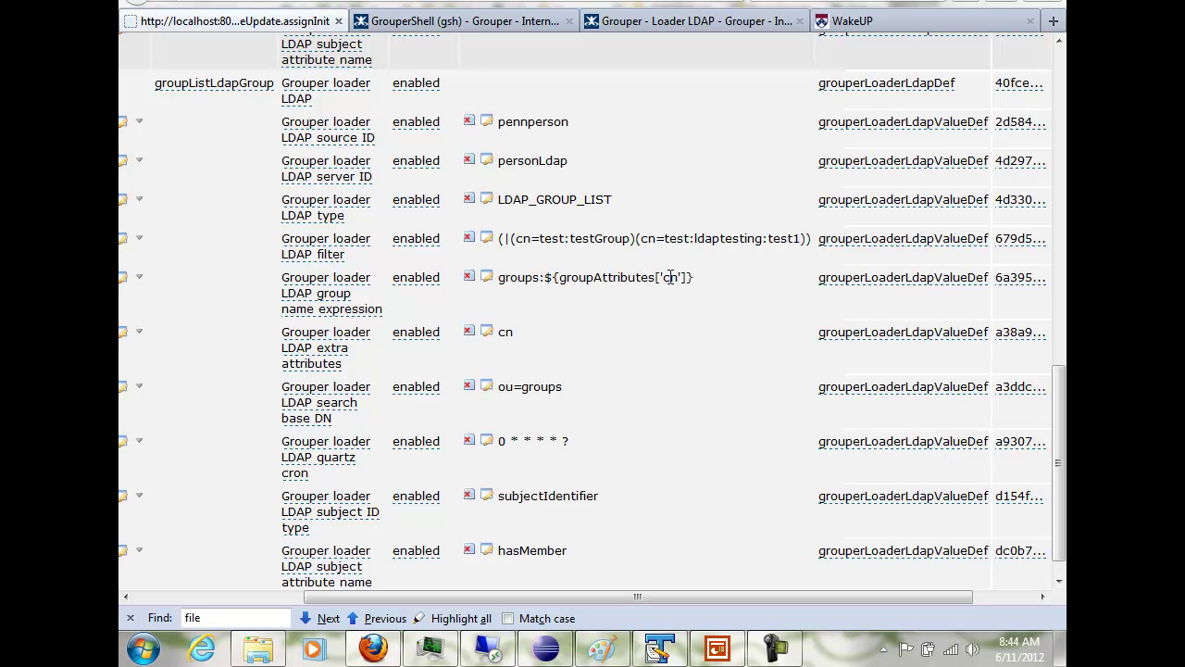
double_click(509, 332)
click(555, 335)
scroll(700, 435, down, 1)
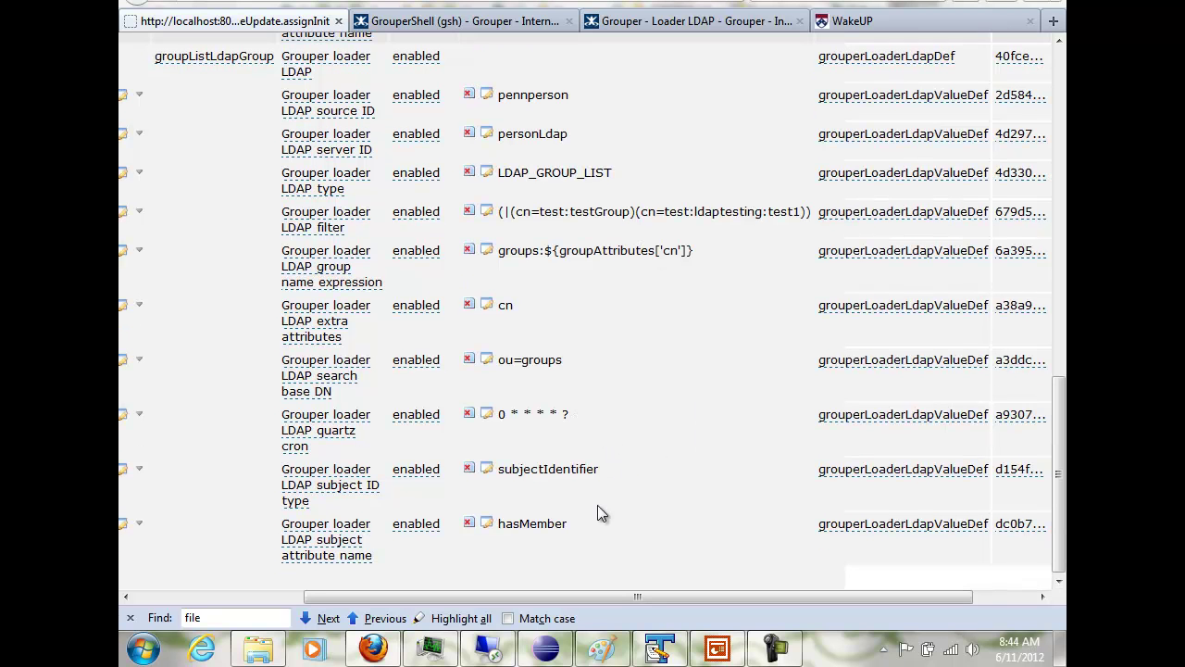
double_click(554, 524)
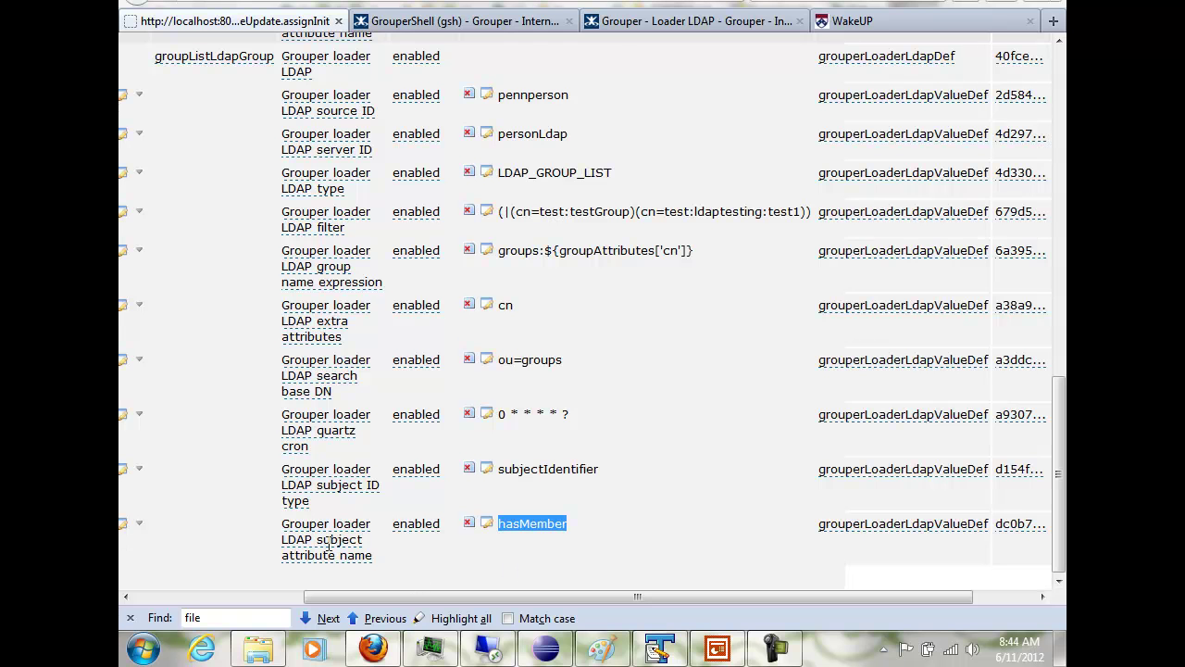
click(674, 523)
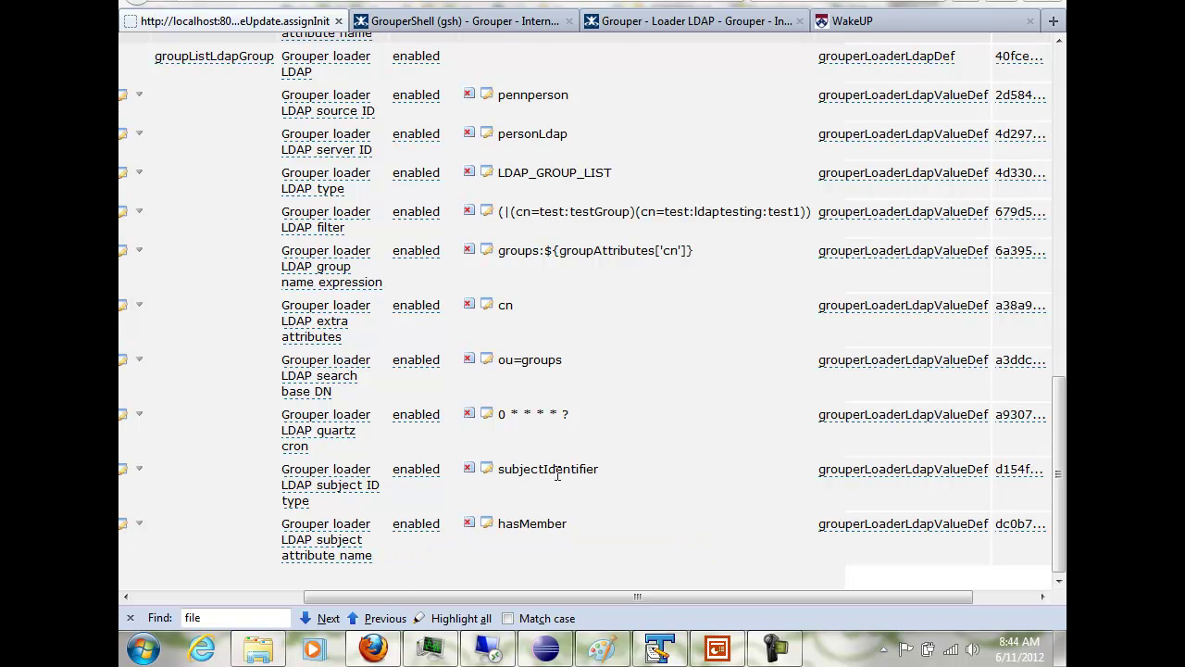
Switch to Eclipse, remove the script path from the GrouperShell run configuration's program arguments, and run it as an interactive shell
click(545, 648)
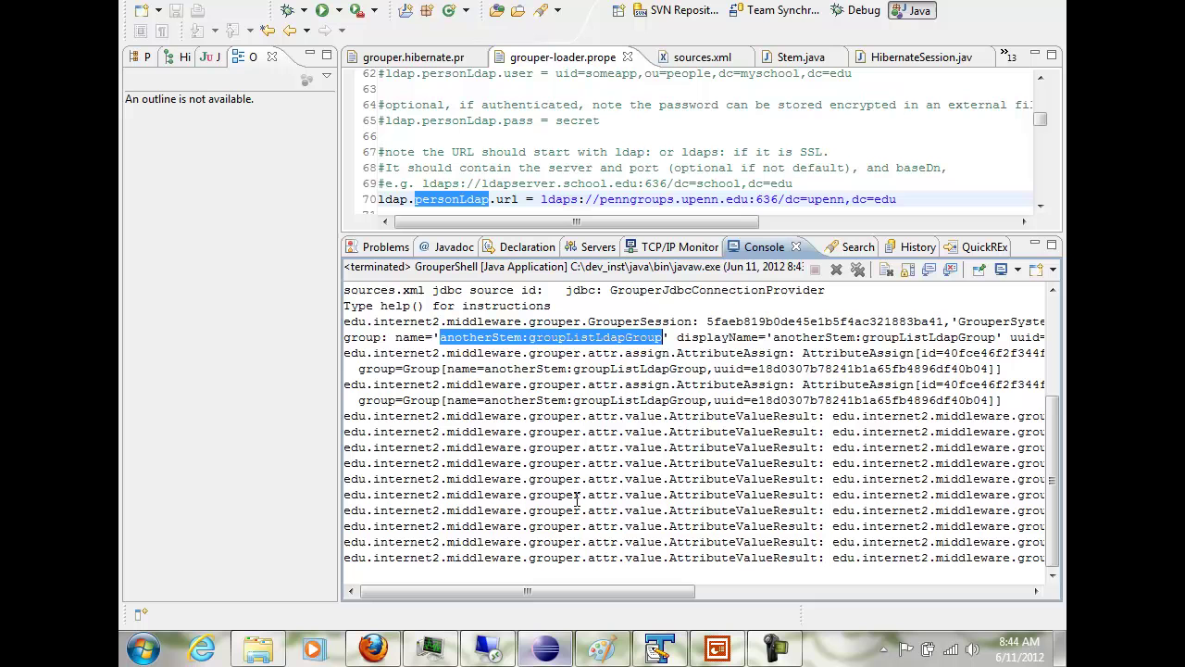
click(339, 11)
click(384, 265)
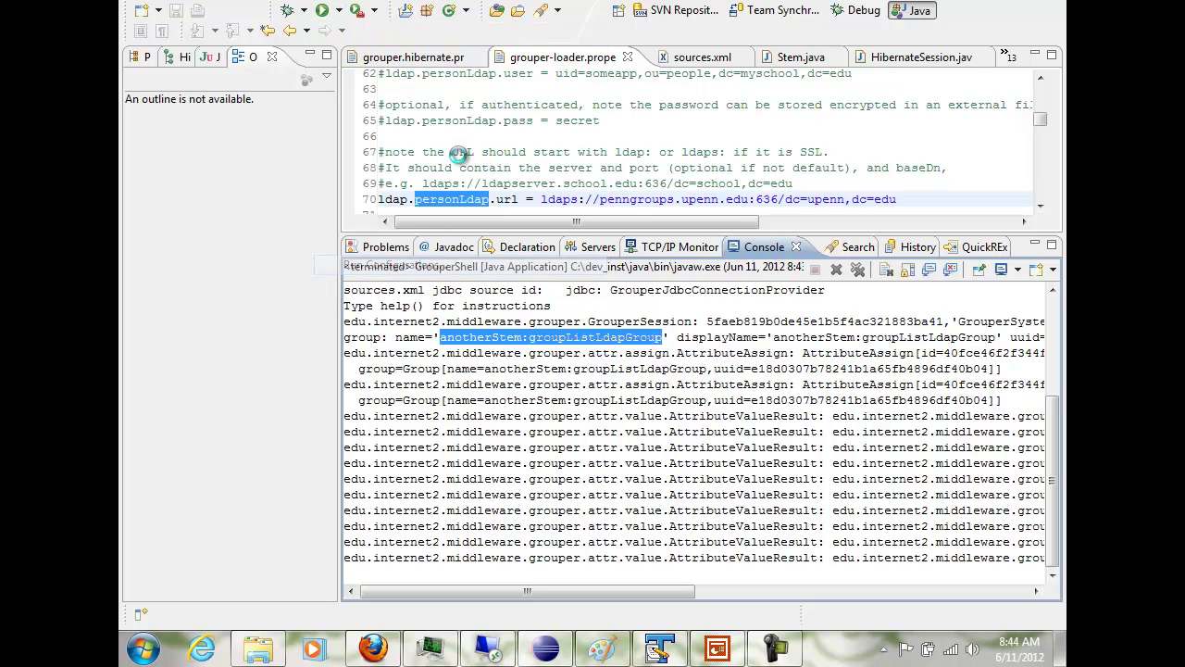
click(411, 101)
drag(476, 143, 315, 148)
key(Delete)
click(709, 518)
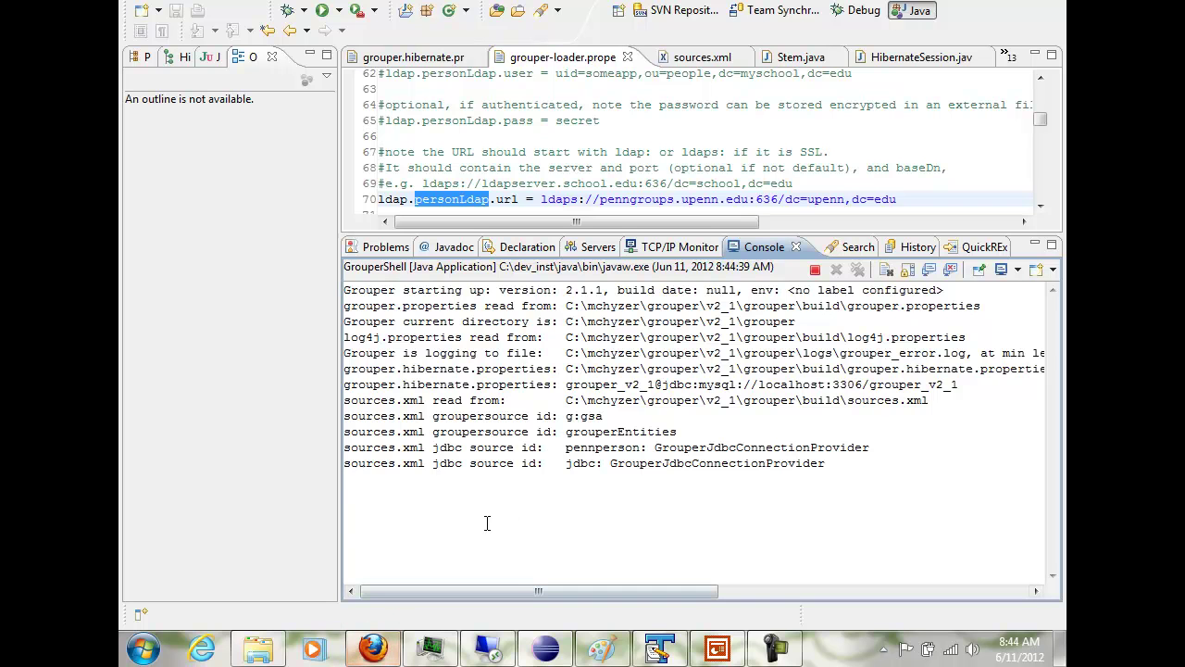
In GSH, start a root session, find anotherStem:groupListLdapGroup as group, and run its loader job with loaderRunOneJob(group)
text(grouperSession = GrouperSession.startRootSession();)
key(Return)
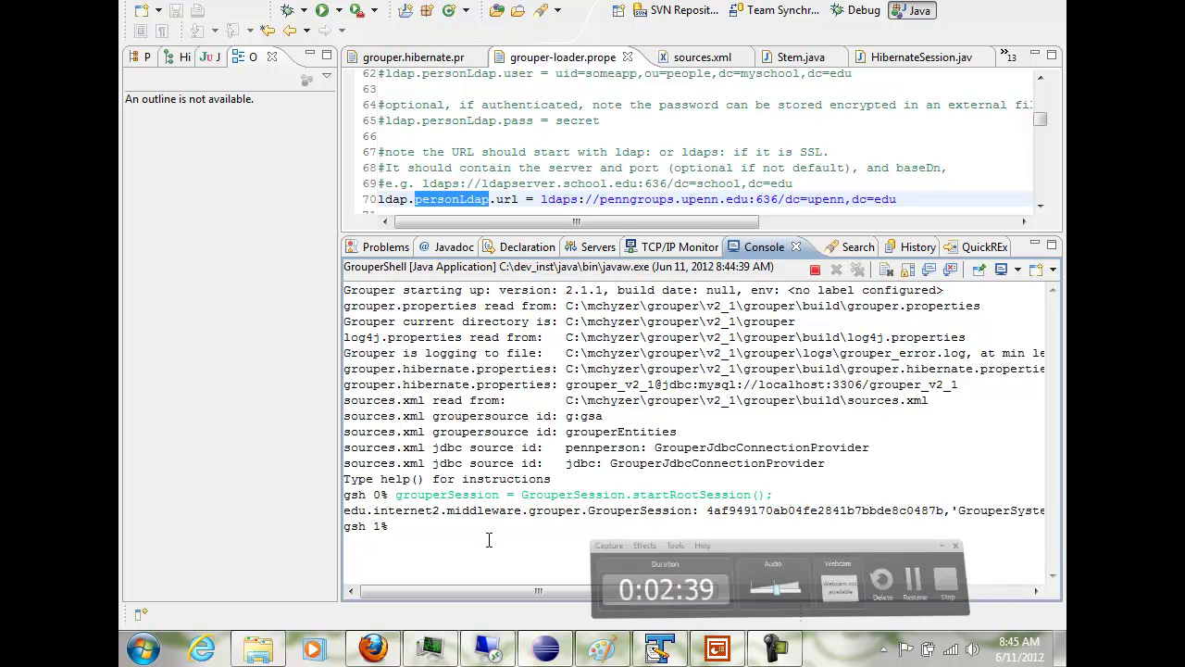
text(group = GroupFinder.findByName(grouperSession, "anotherStem:groupListLdapGroup");)
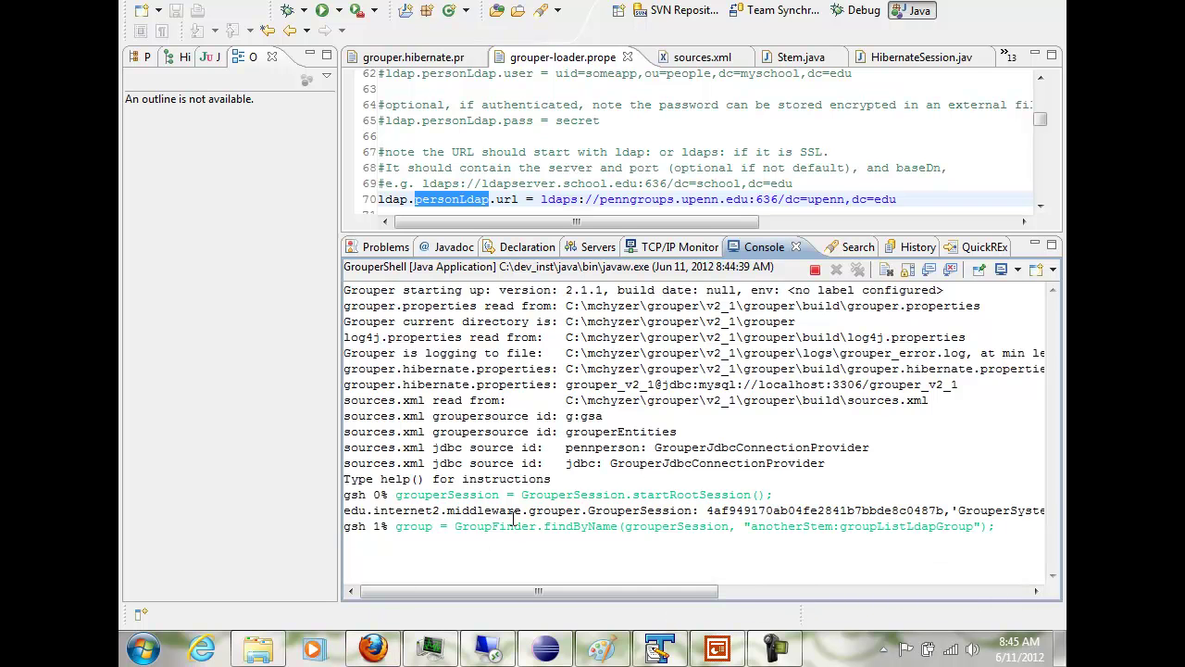
key(Return)
text(loaderRunOneJob(group);)
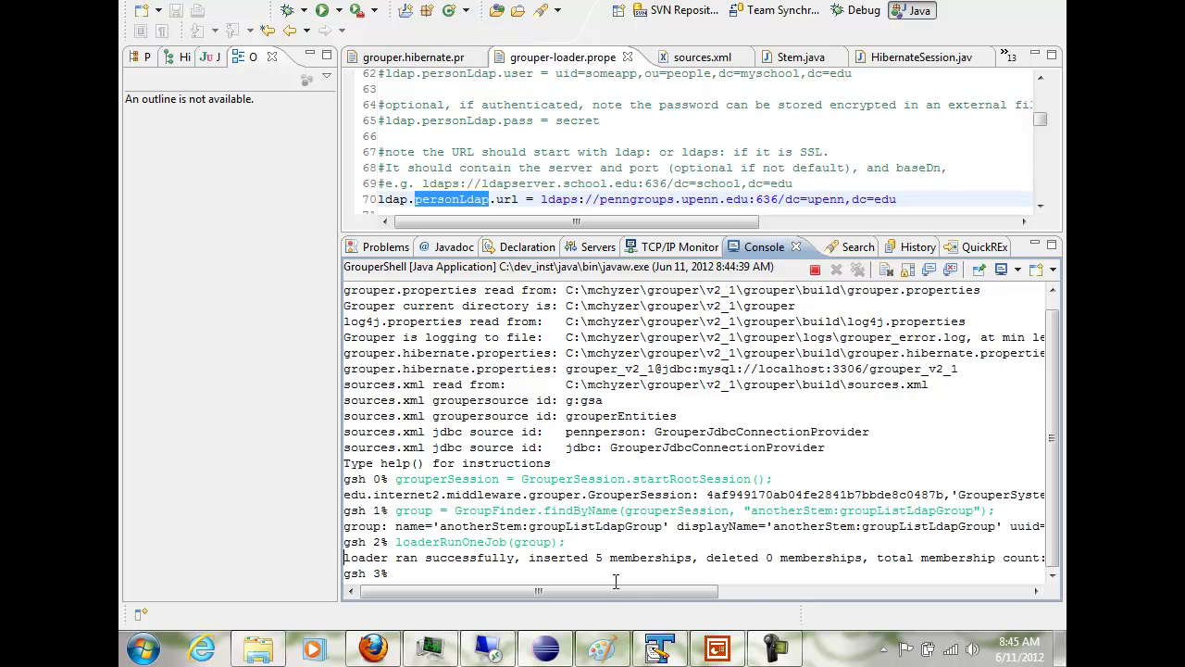
mouse_move(589, 589)
mouse_down()
mouse_move(700, 591)
mouse_move(571, 594)
mouse_up()
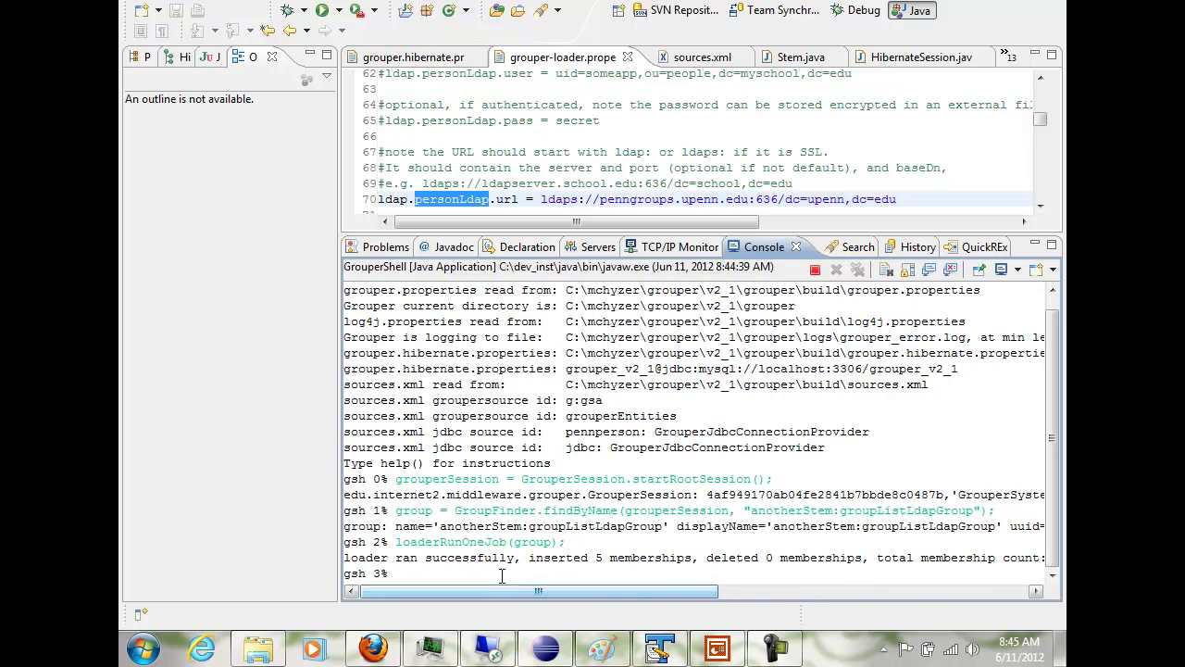
Switch to Firefox and return from the attribute assignments page to the Grouper group browser at anotherStem
click(373, 648)
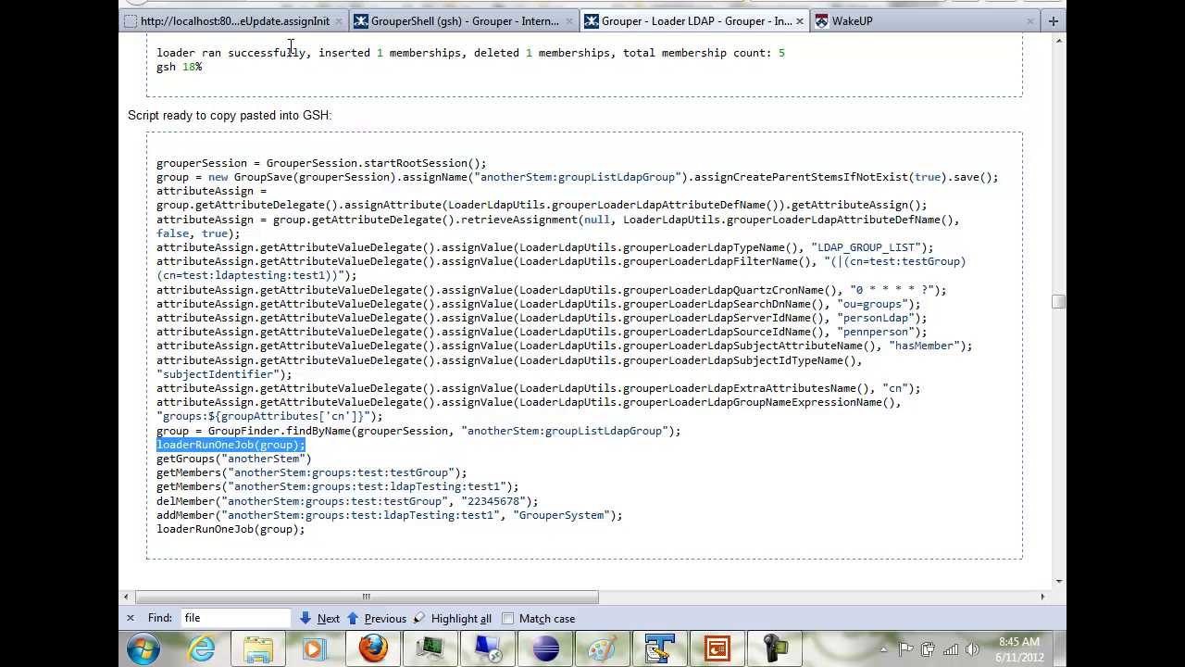
click(278, 20)
key(Home)
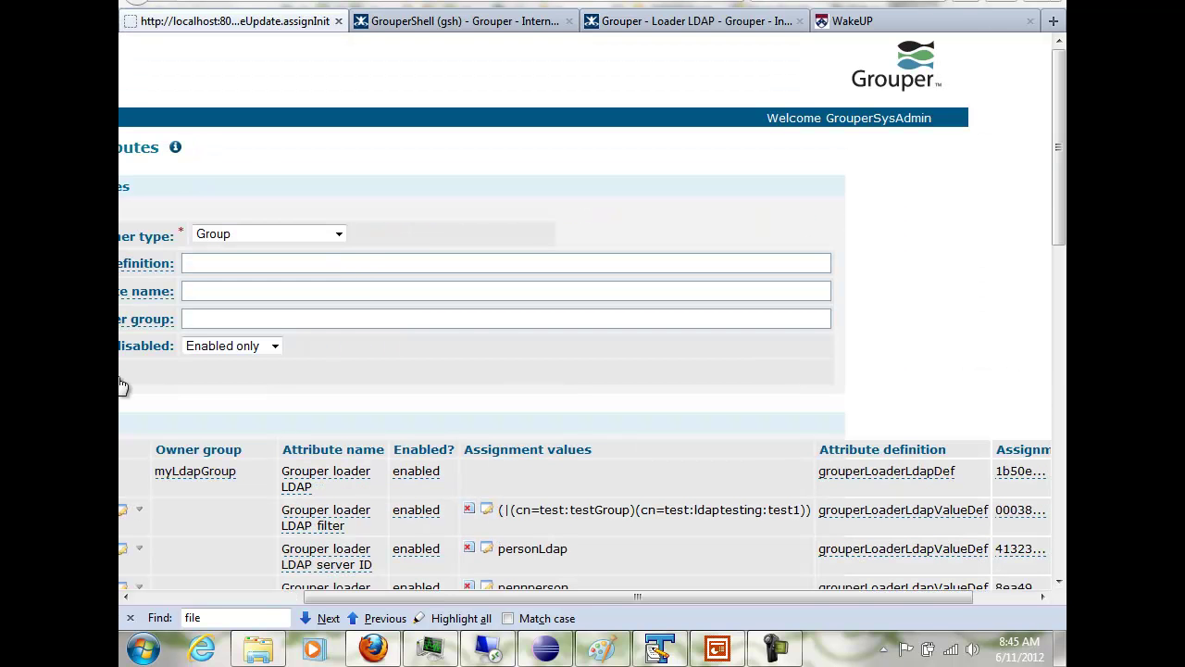
click(235, 597)
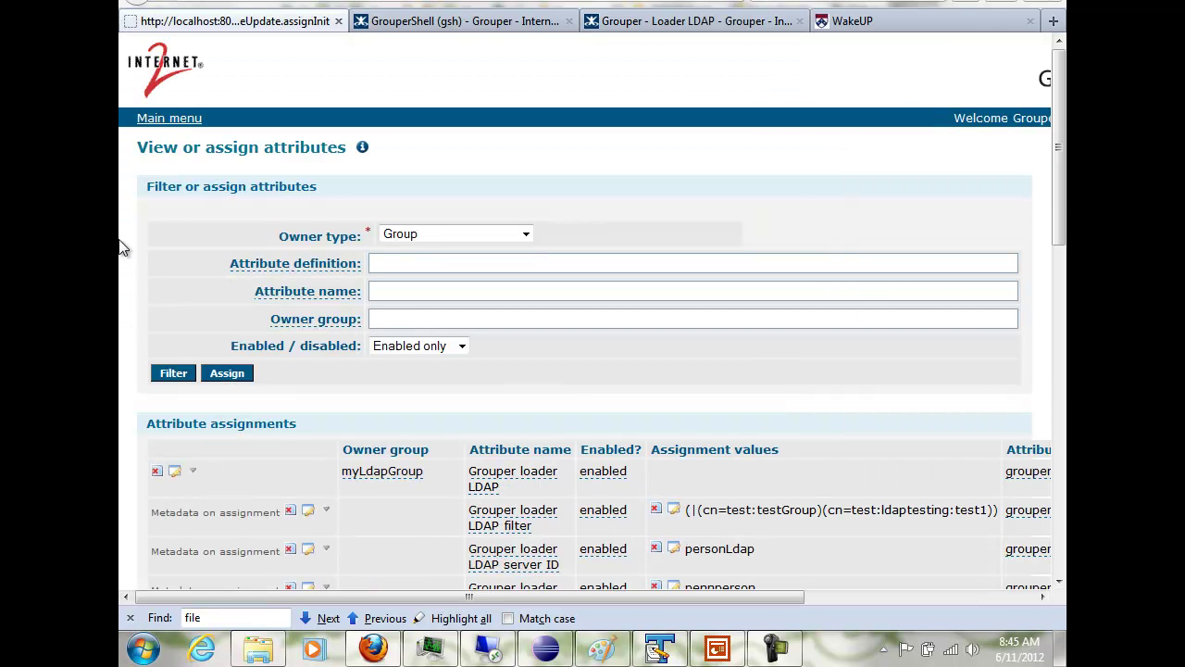
click(167, 117)
click(238, 152)
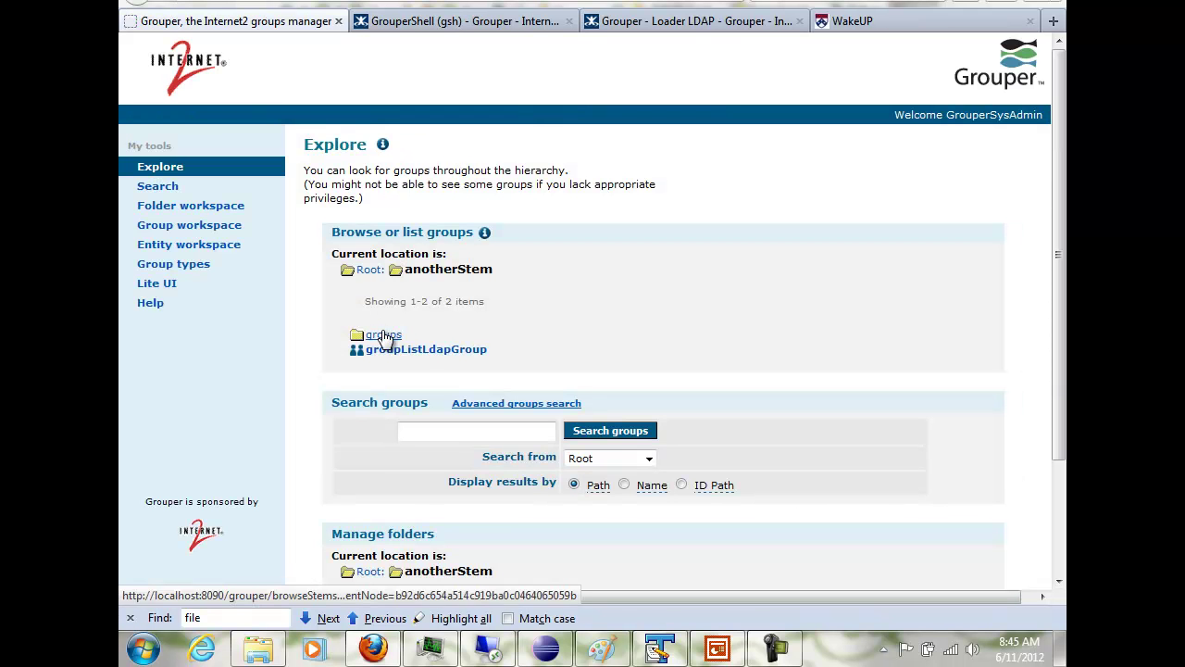
Browse through groups, test and ldapTesting to the test1 group and view its membership list
click(382, 335)
click(375, 358)
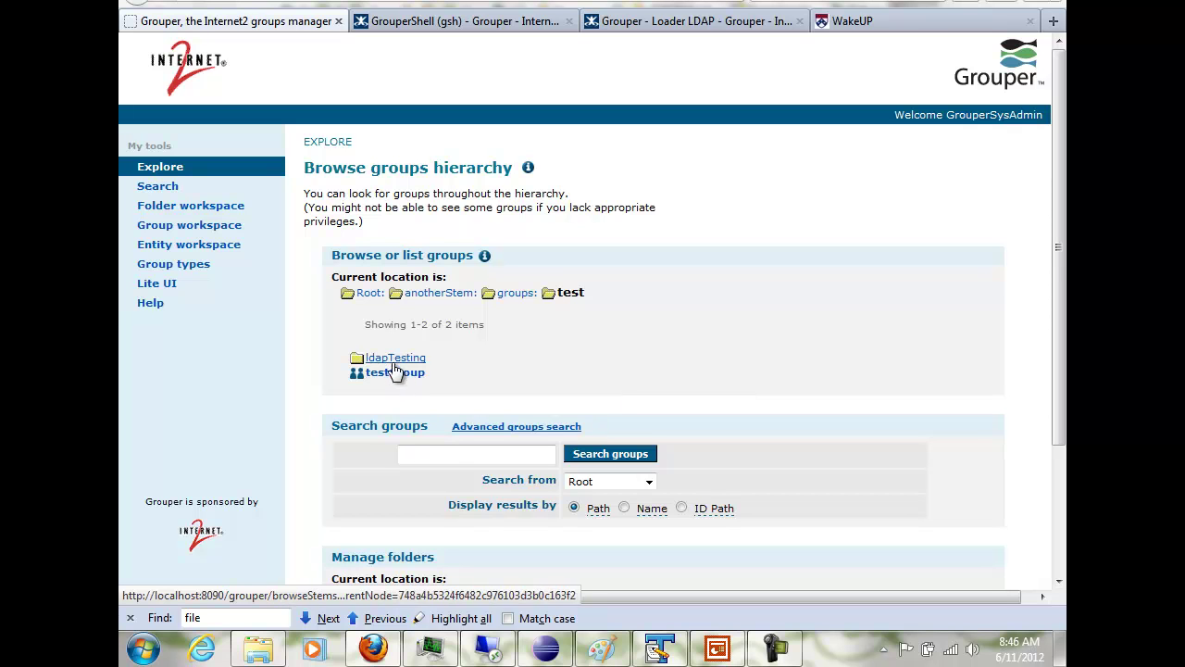
click(394, 362)
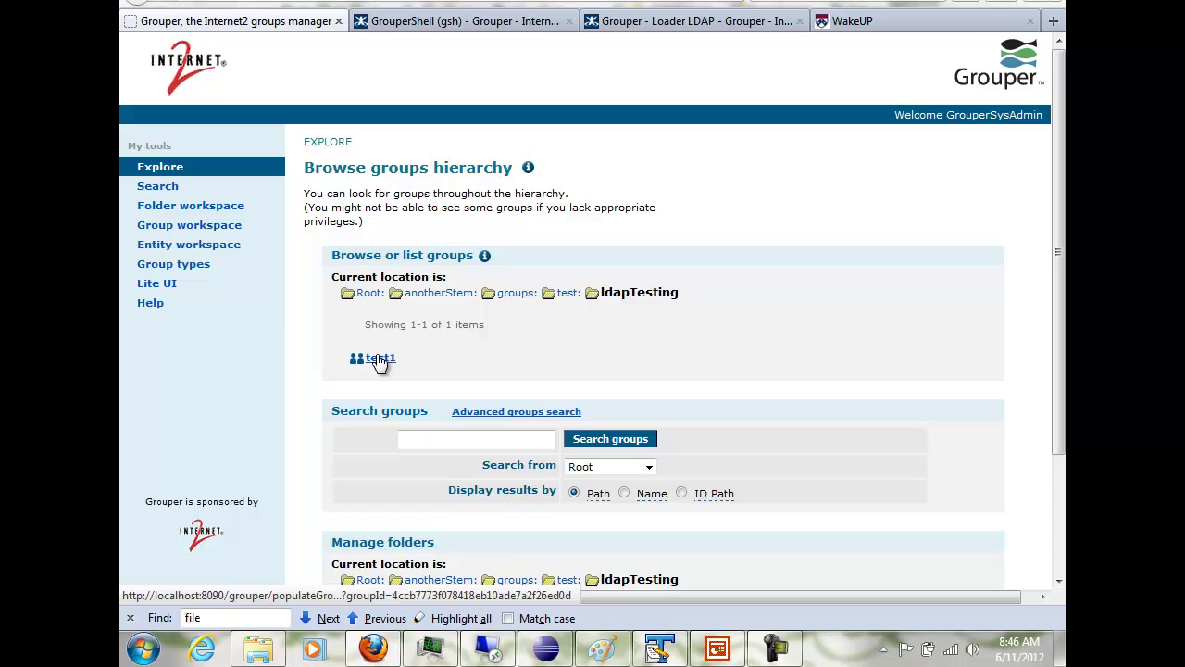
click(378, 358)
click(650, 507)
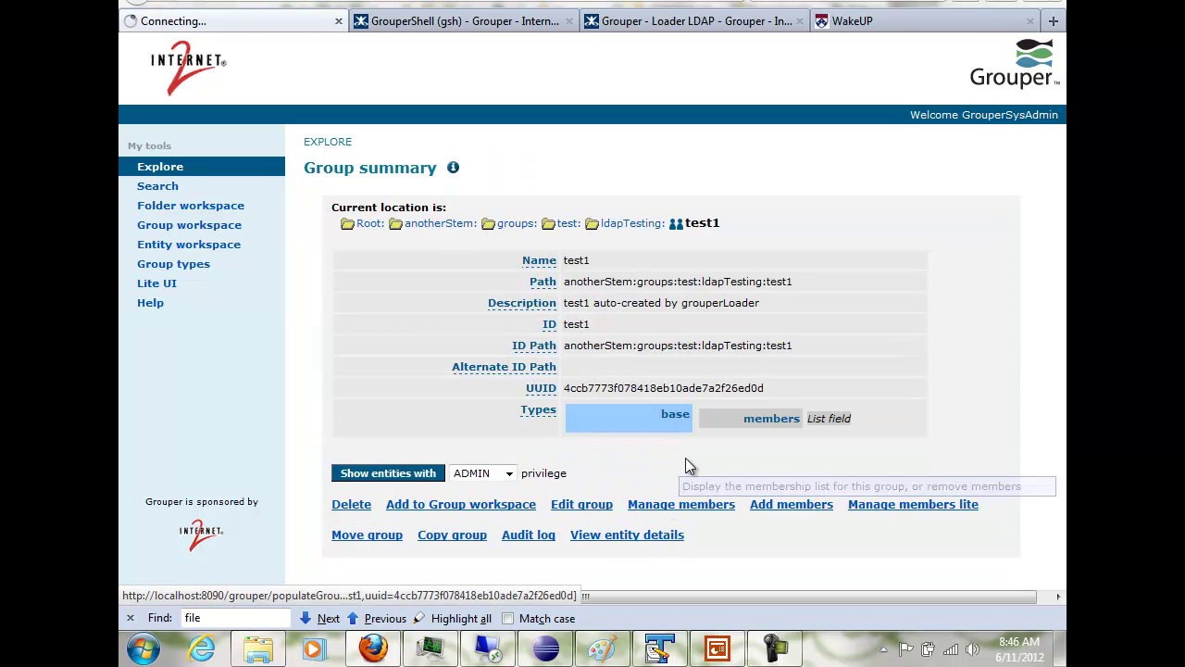
scroll(900, 305, down, 1)
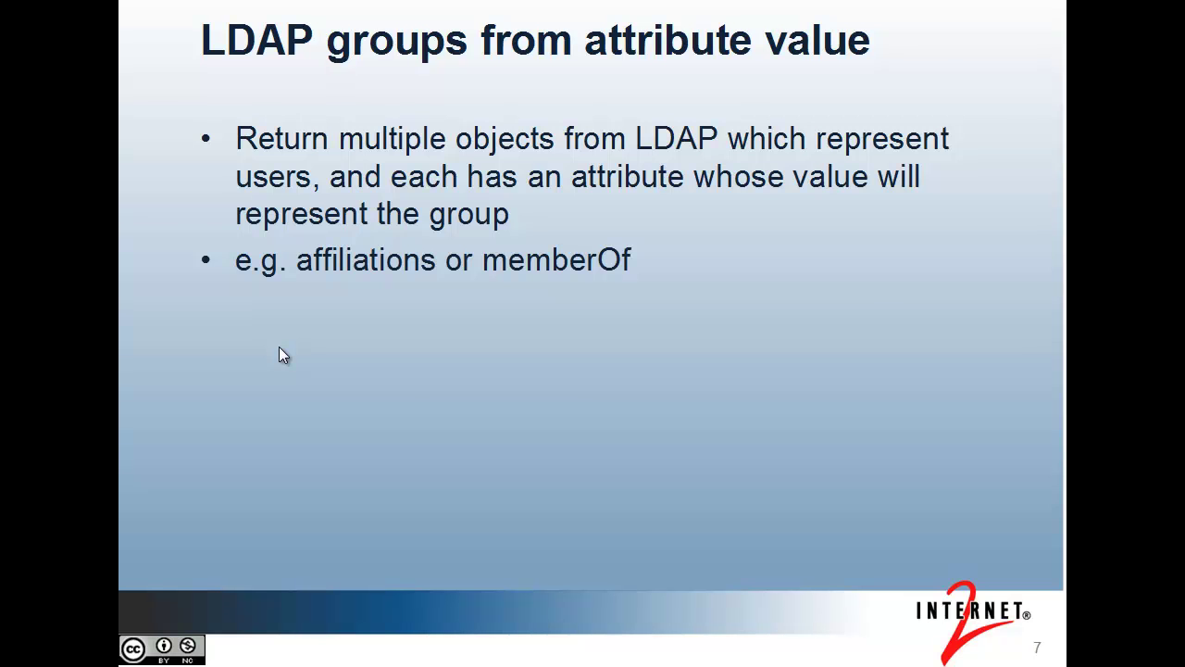
End the slide show, switch to the Grouper Loader LDAP wiki in Firefox, and highlight the groupsFromAttributesLdapGroup setup lines in the GSH script
key(Escape)
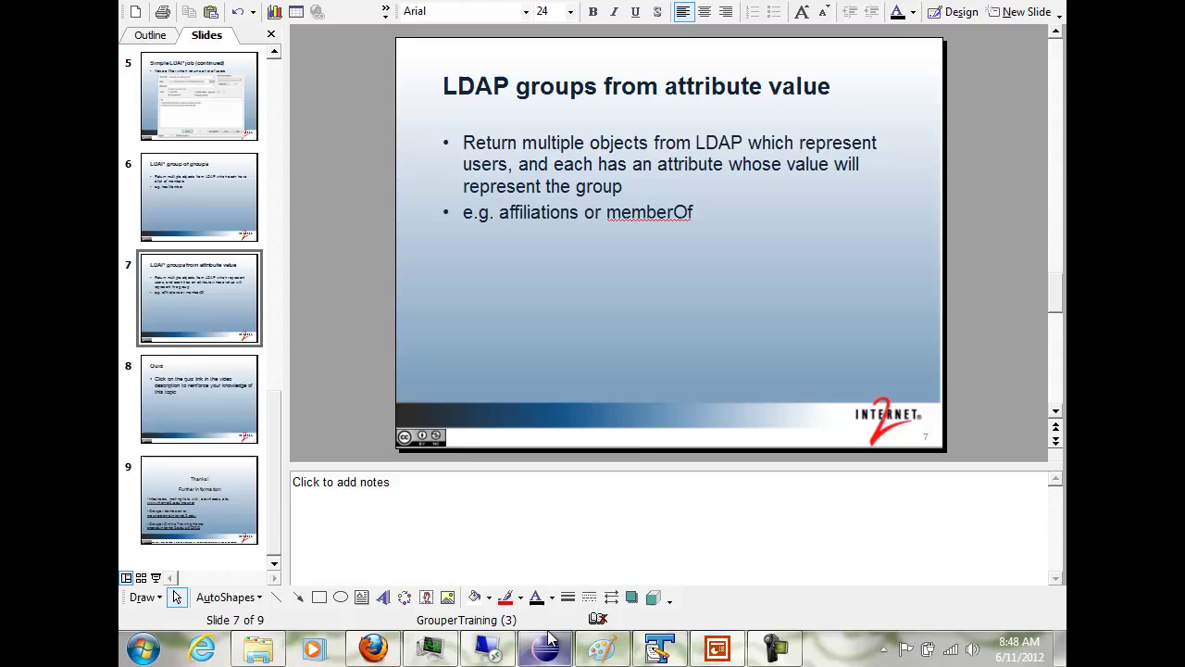
click(364, 653)
click(671, 21)
scroll(870, 268, down, 20)
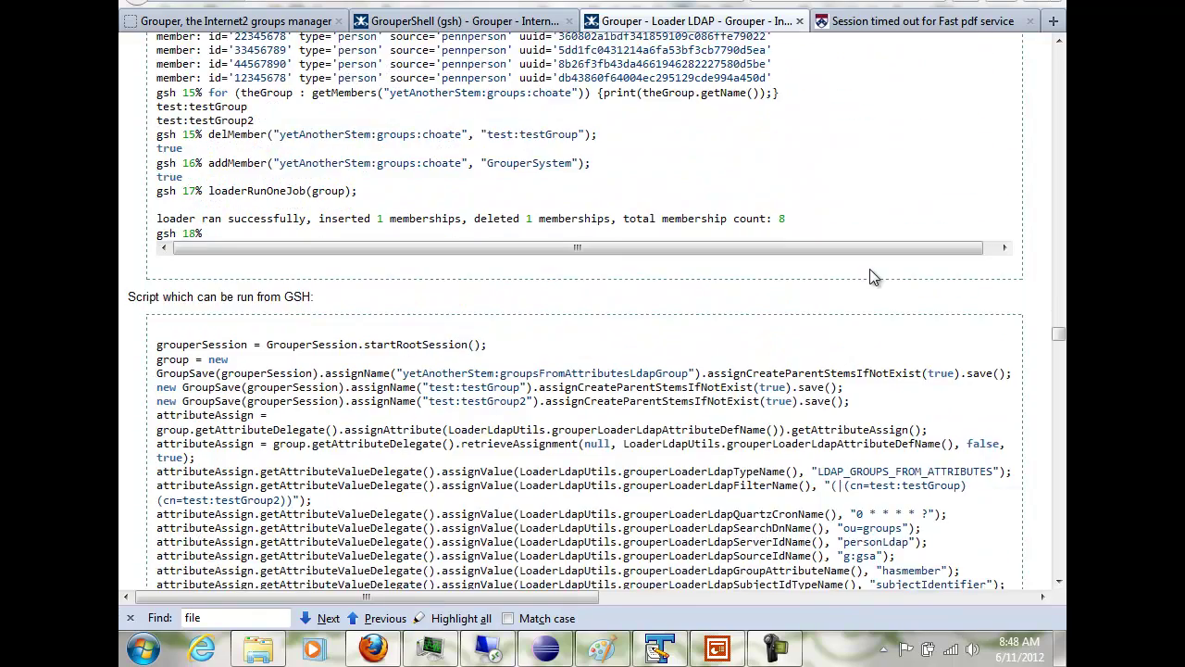
scroll(870, 275, down, 4)
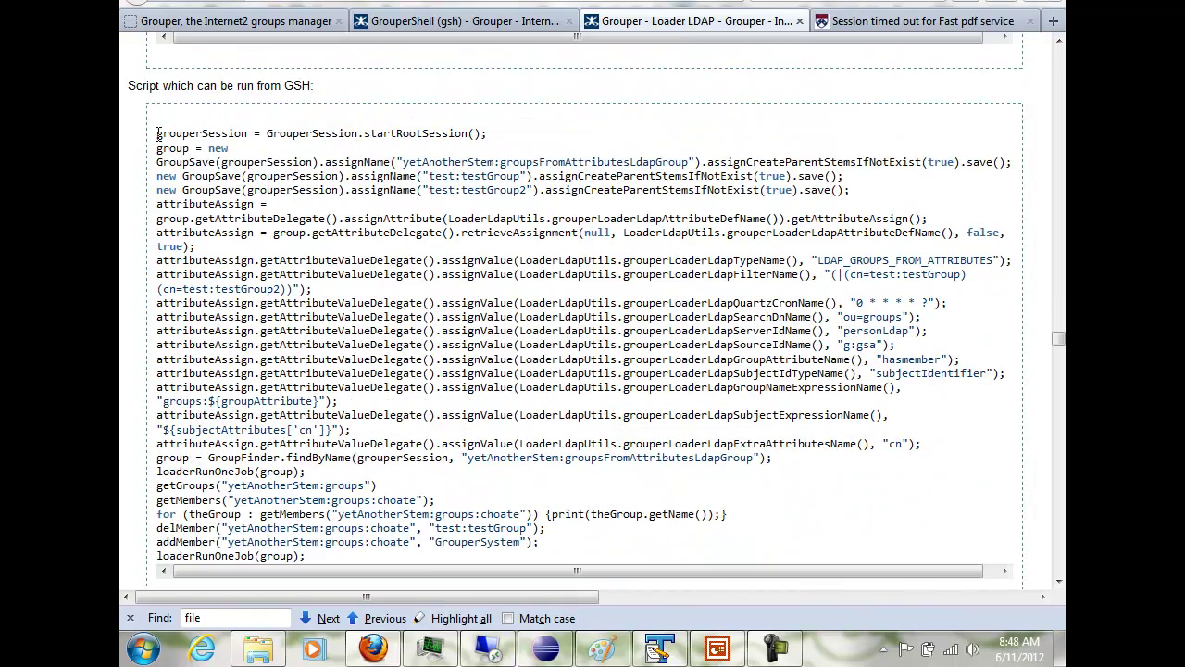
drag(158, 133, 970, 442)
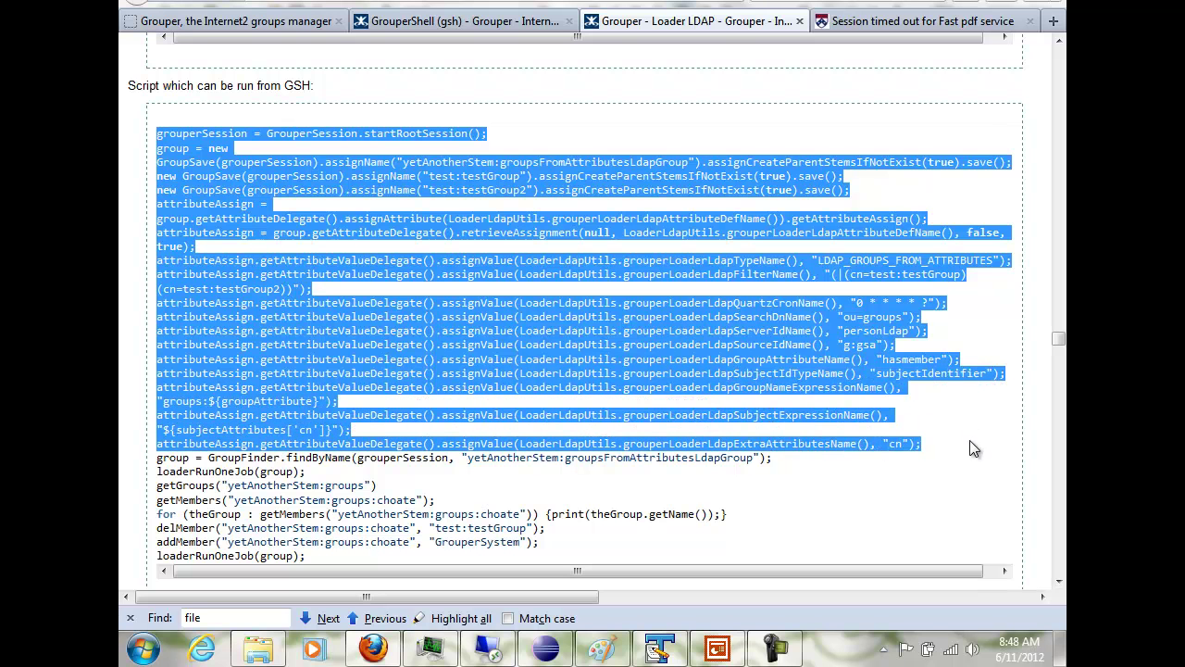
Switch to TextPad and view the groupsFromAttributes.gsh script with its text deselected
click(660, 649)
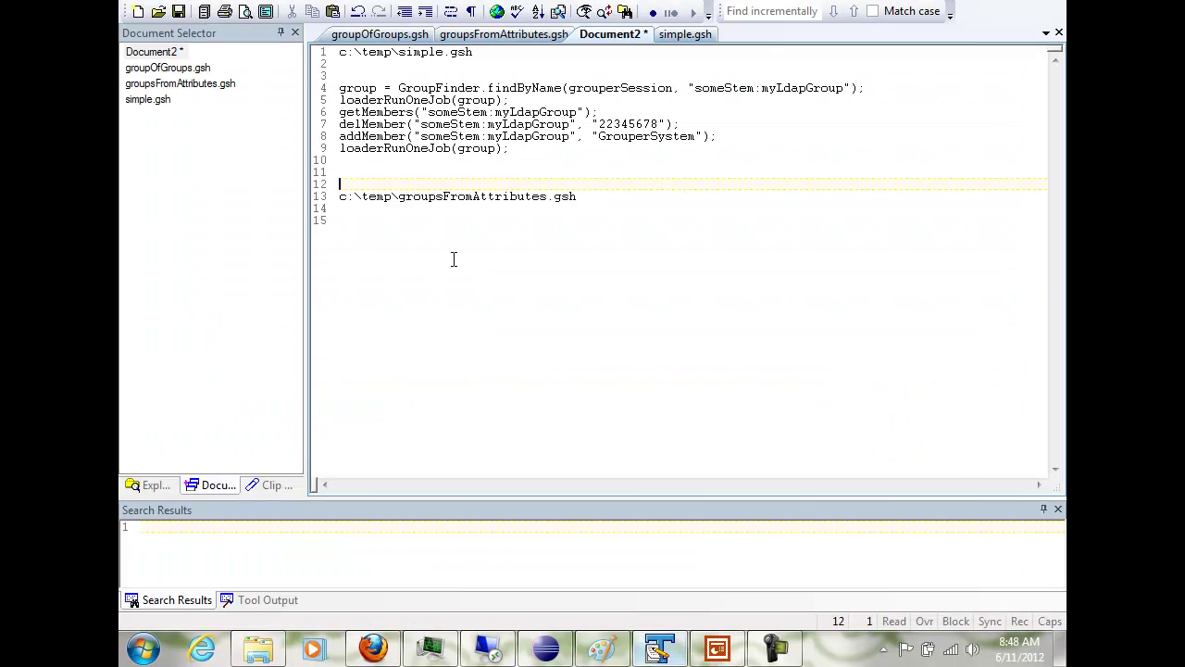
click(504, 33)
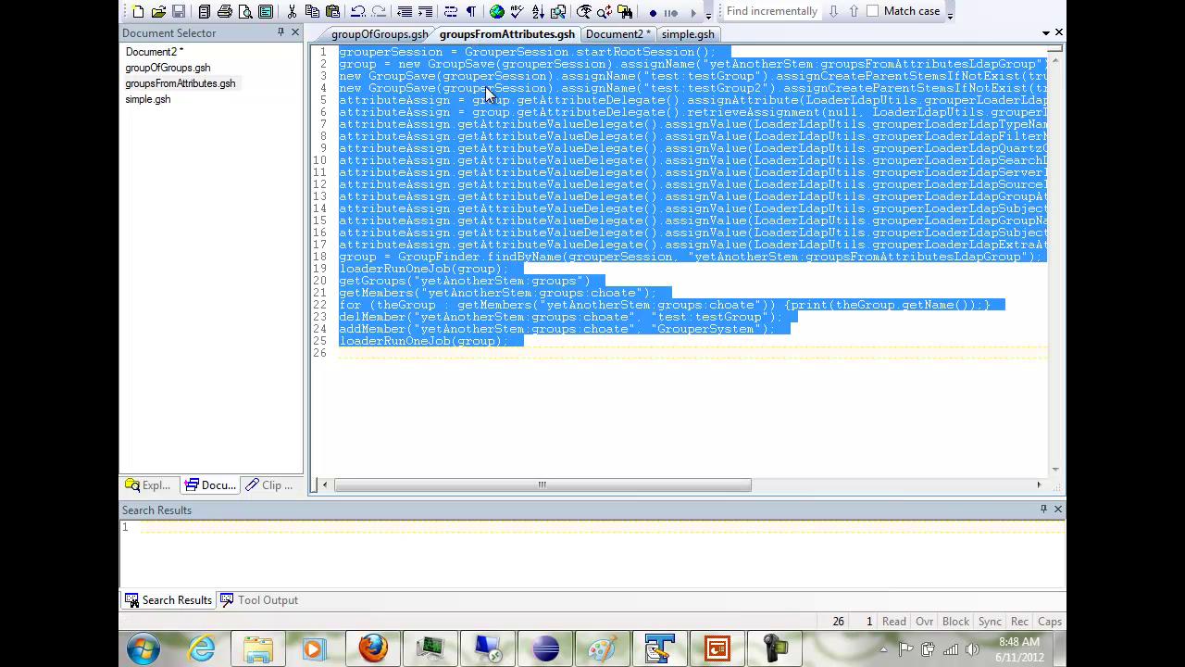
click(413, 125)
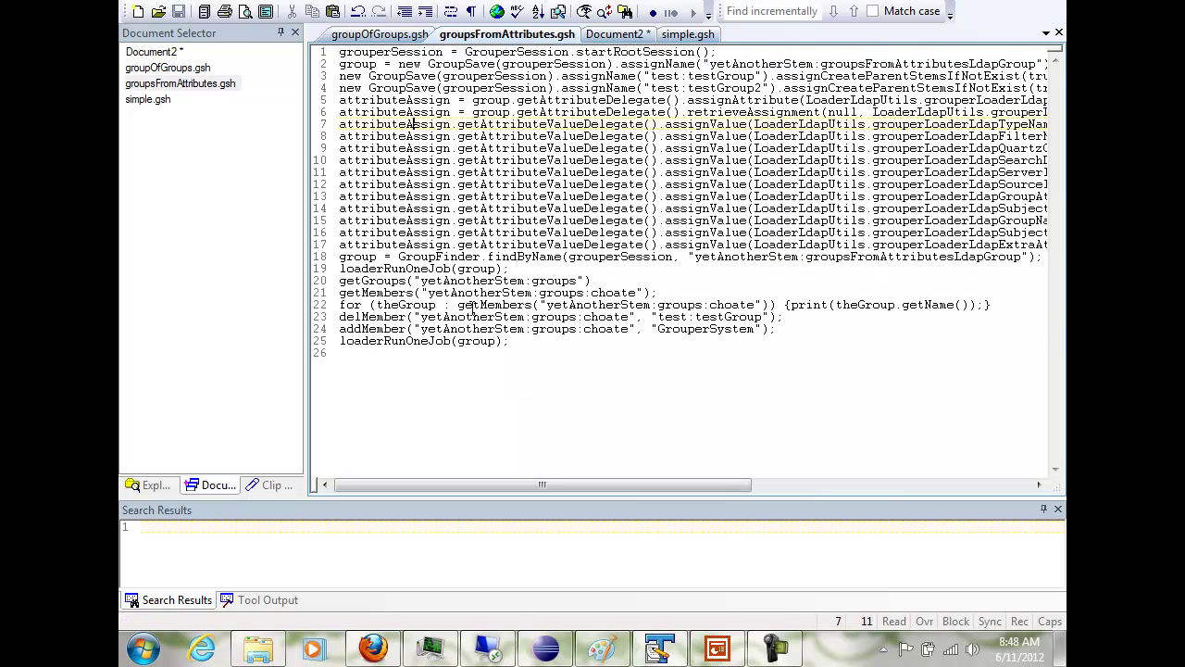
Switch to Eclipse and exit the running GSH session
key(alt+Tab)
text(exit)
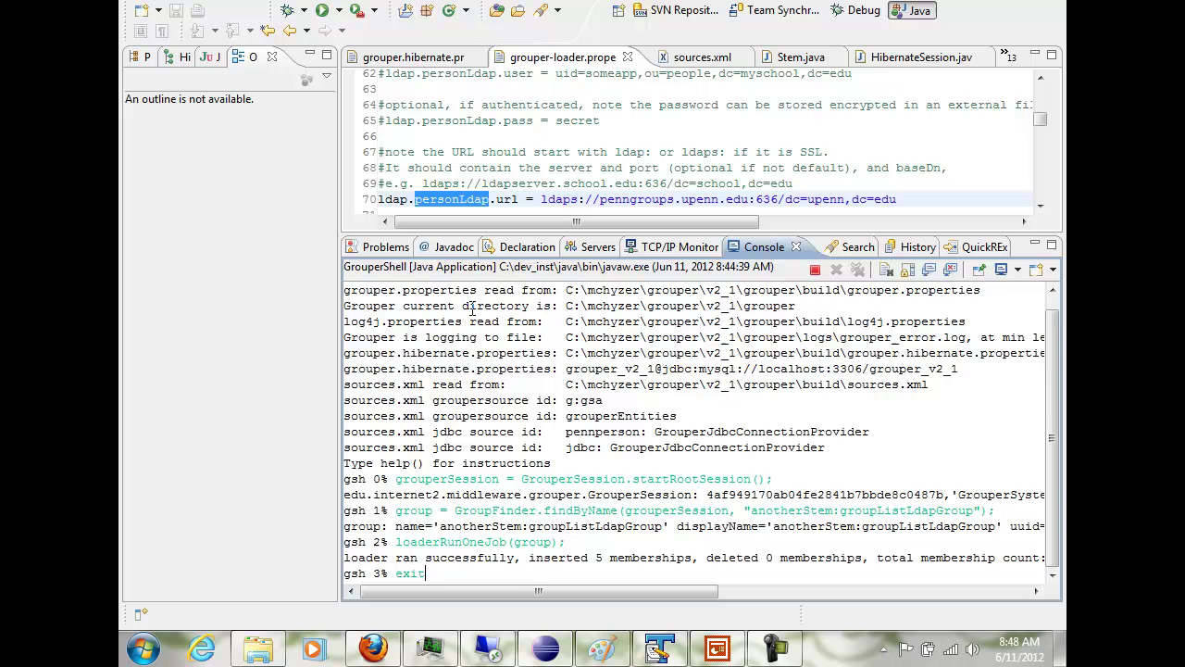
key(Return)
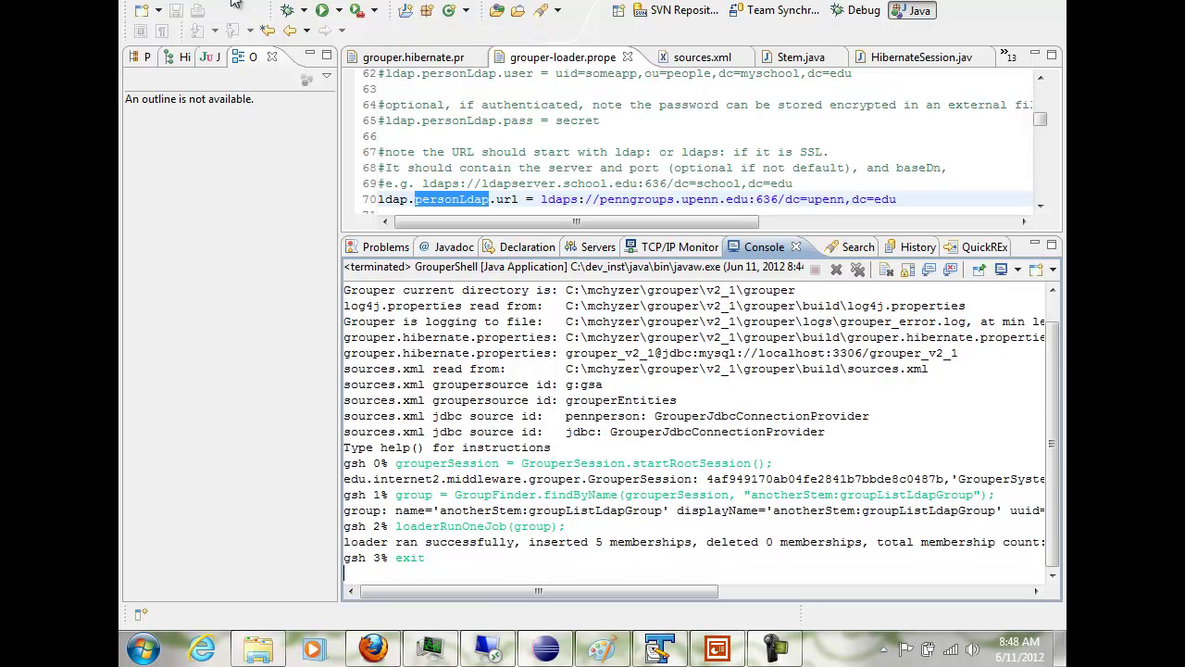
Set the GrouperShell run configuration's program arguments to c:\temp\groupsFromAttributes.gsh and run it
click(338, 10)
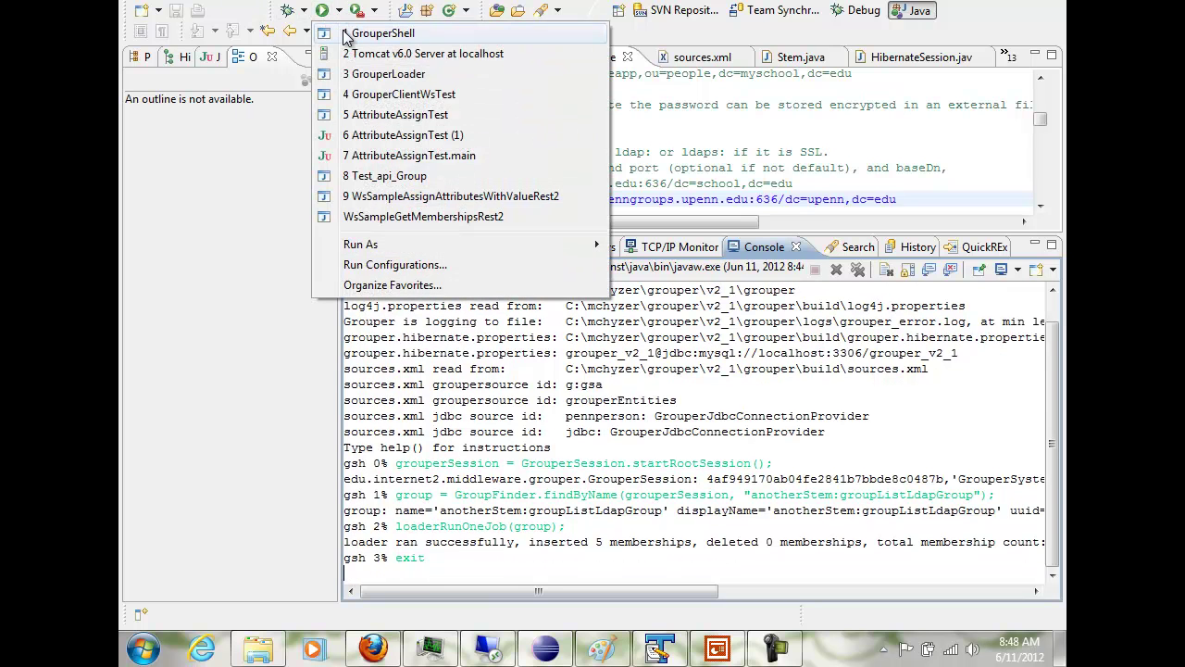
click(384, 265)
click(424, 100)
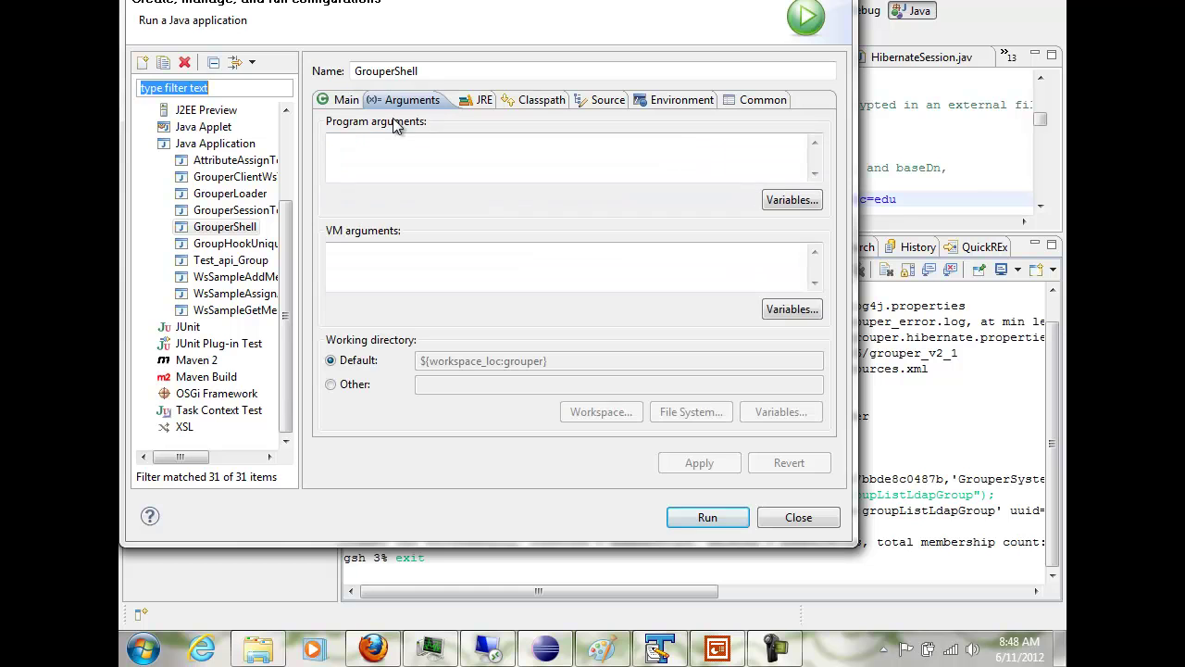
click(396, 145)
text(c:\temp\groupsFromAttributes.gsh)
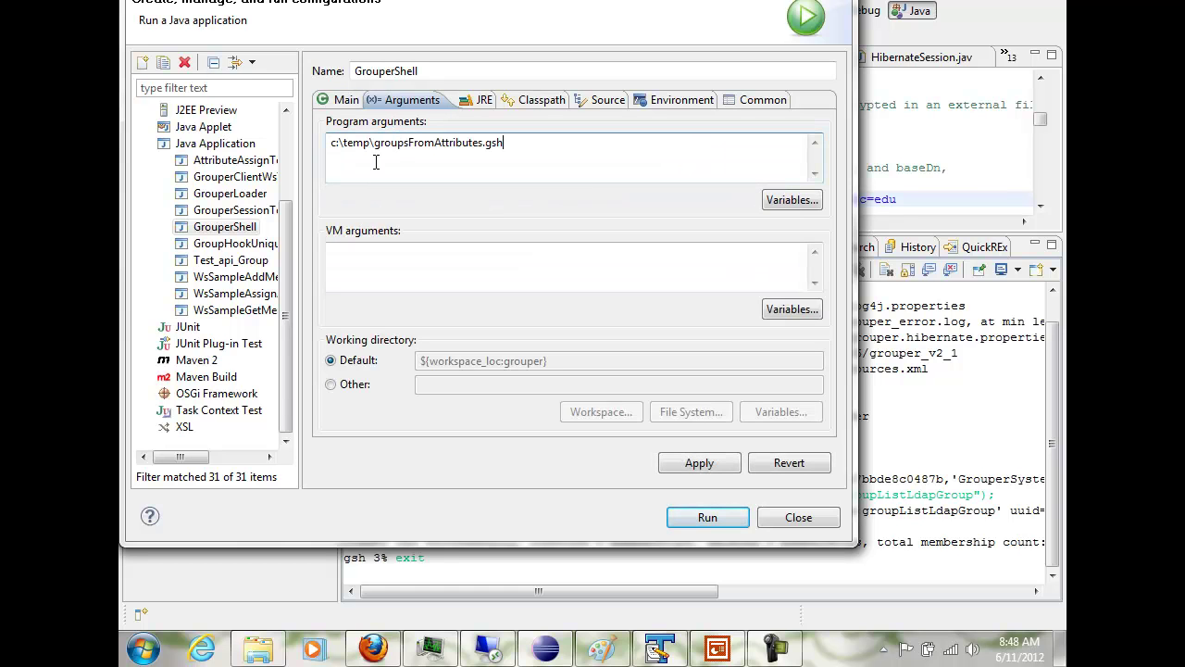
click(706, 515)
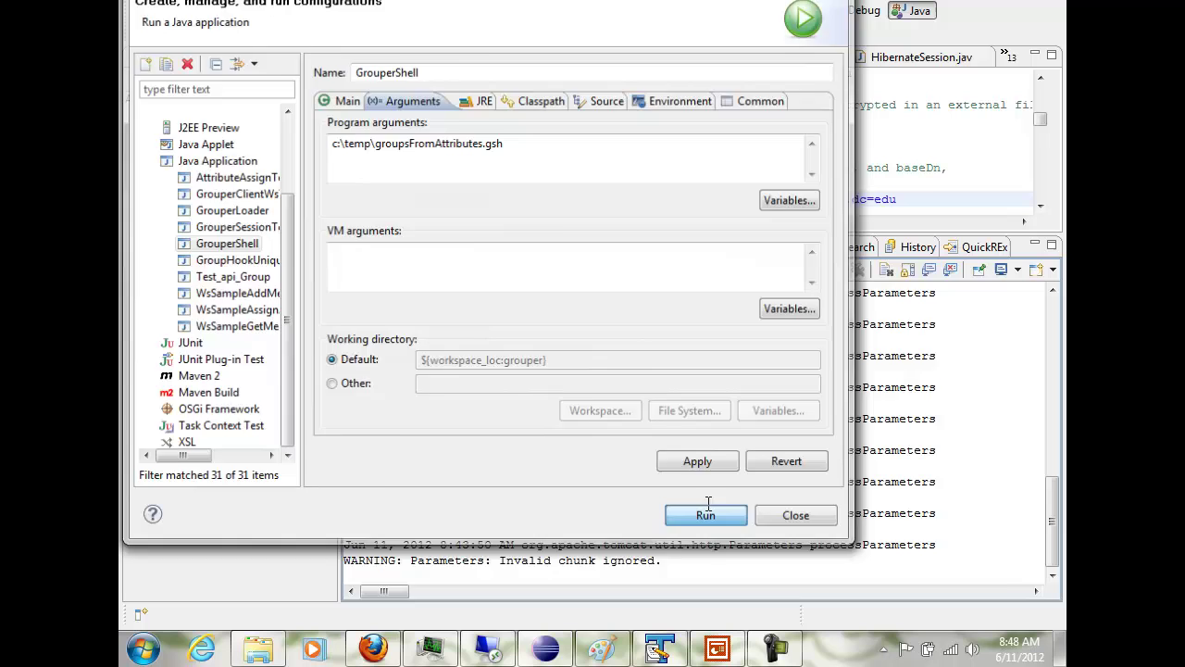
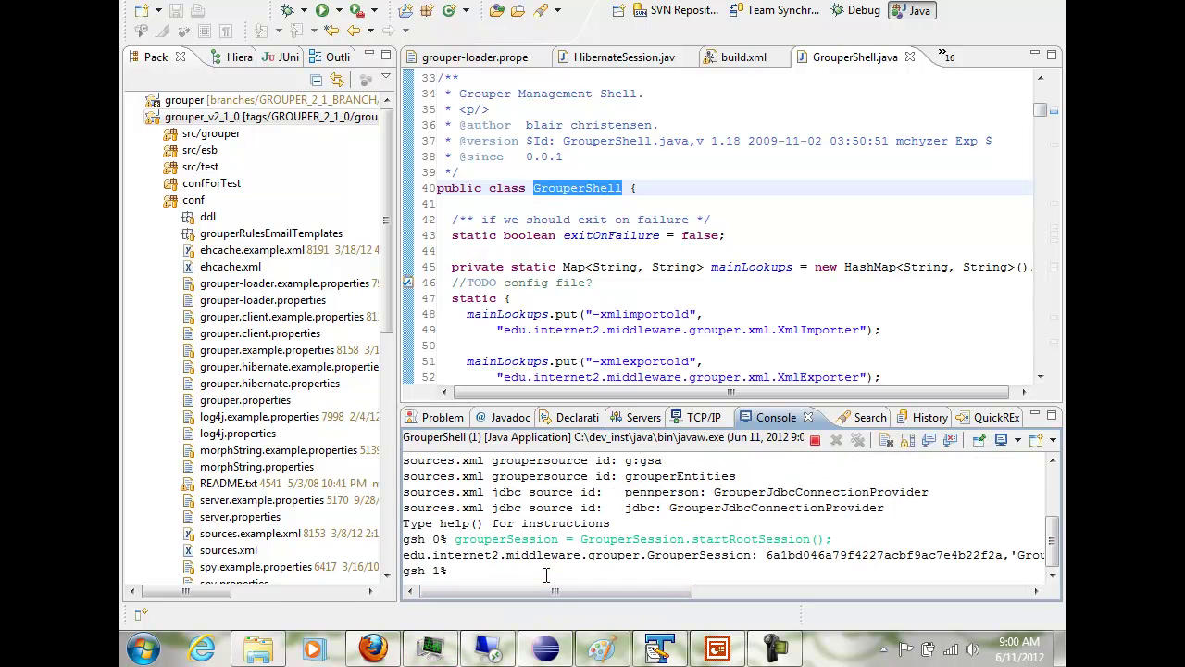
Copy the GroupFinder.findByName line for yetAnotherStem:groupsFromAttributesLdapGroup from groupsFromAttributes.gsh in TextPad and run it in Eclipse's GSH console
click(660, 650)
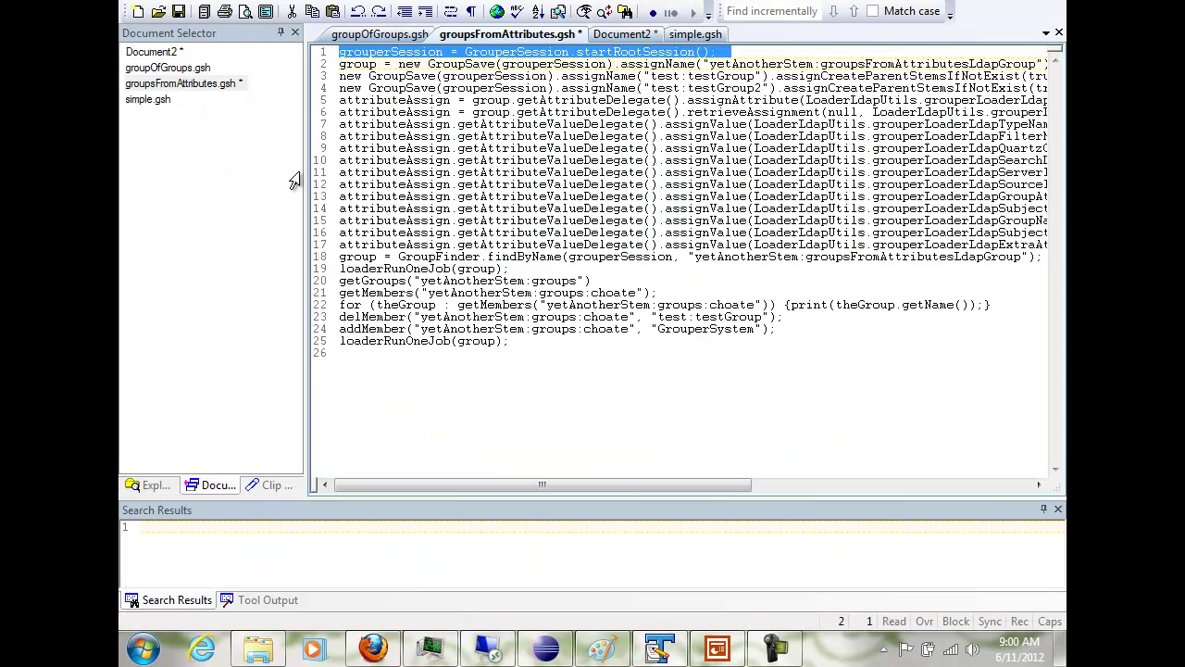
triple_click(341, 260)
key(ctrl+c)
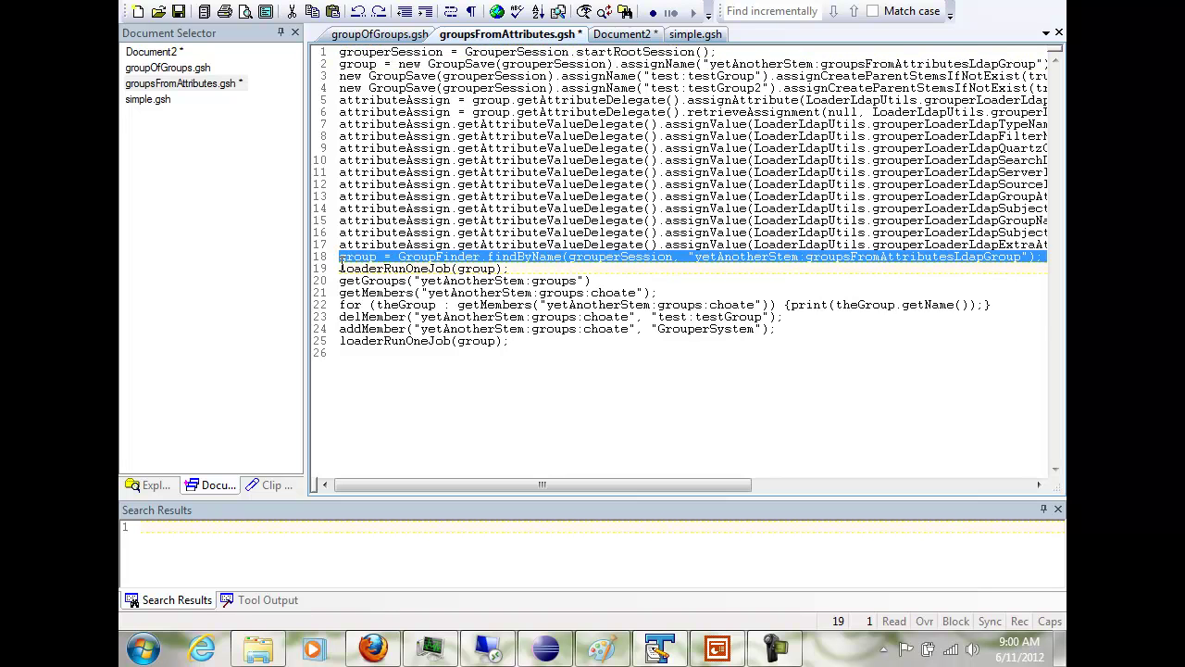
click(491, 649)
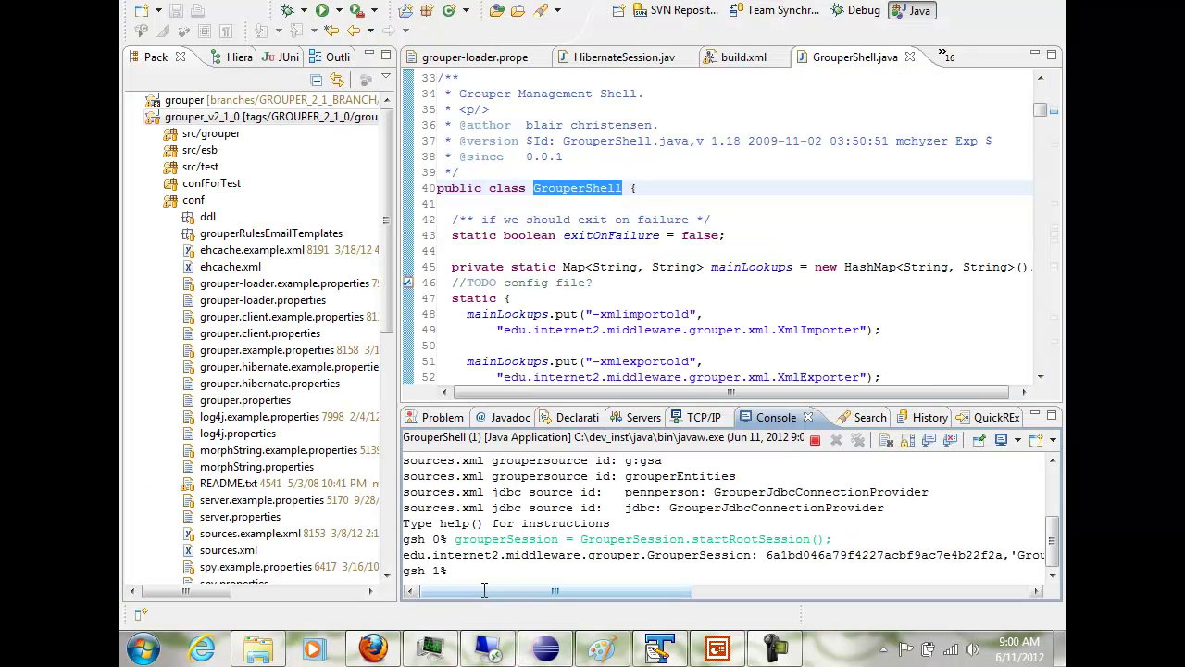
key(ctrl+v)
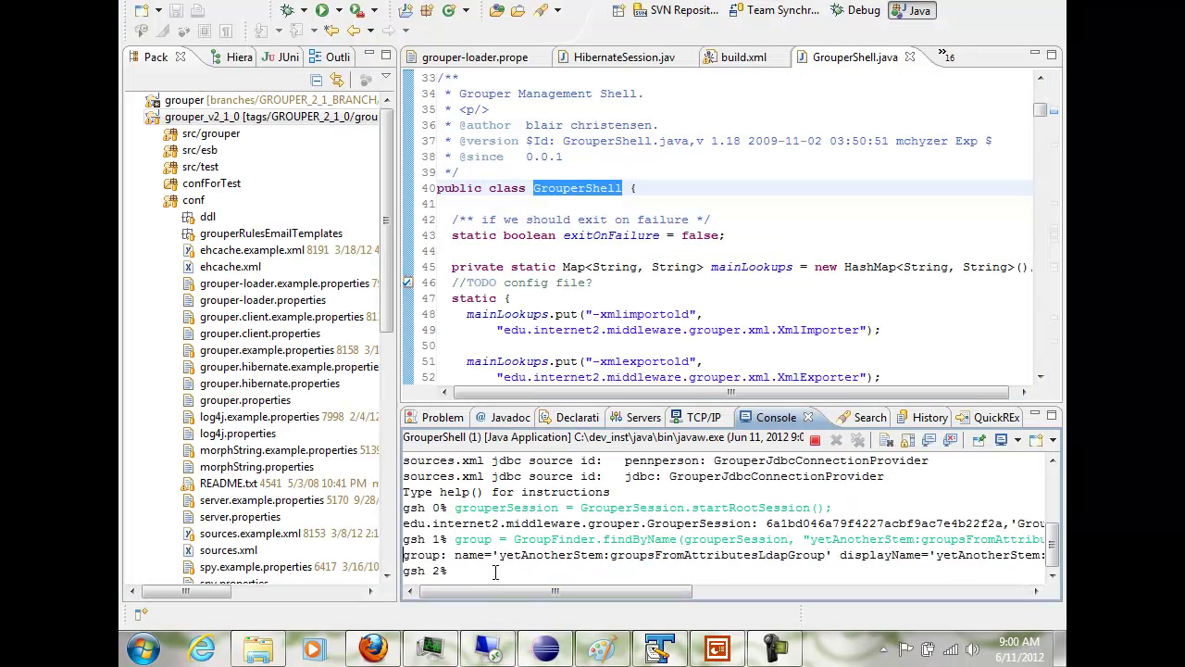
Copy loaderRunOneJob(group); from groupsFromAttributes.gsh in TextPad and run it in Eclipse's GSH console
click(660, 650)
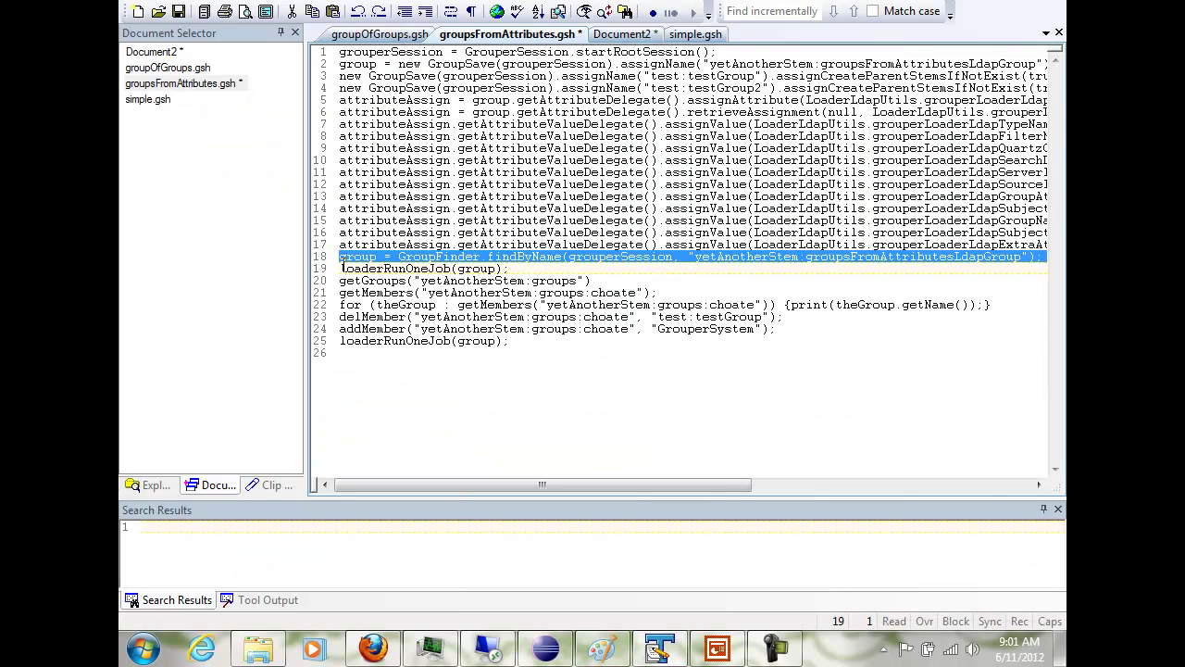
click(332, 268)
key(ctrl+c)
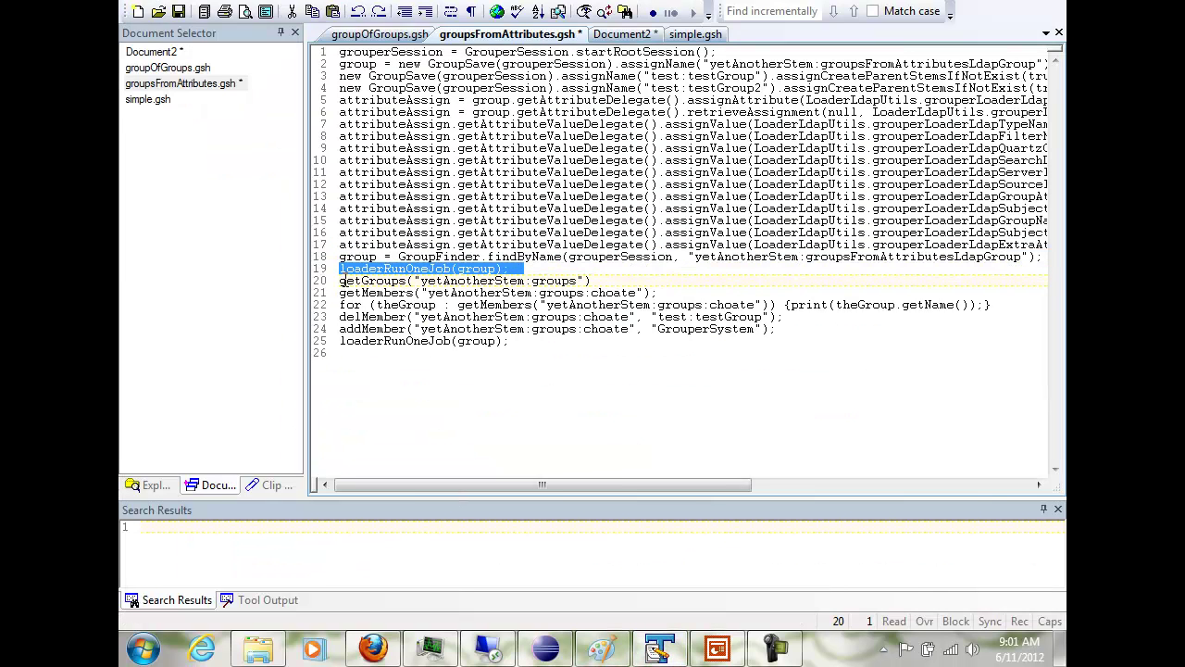
click(546, 648)
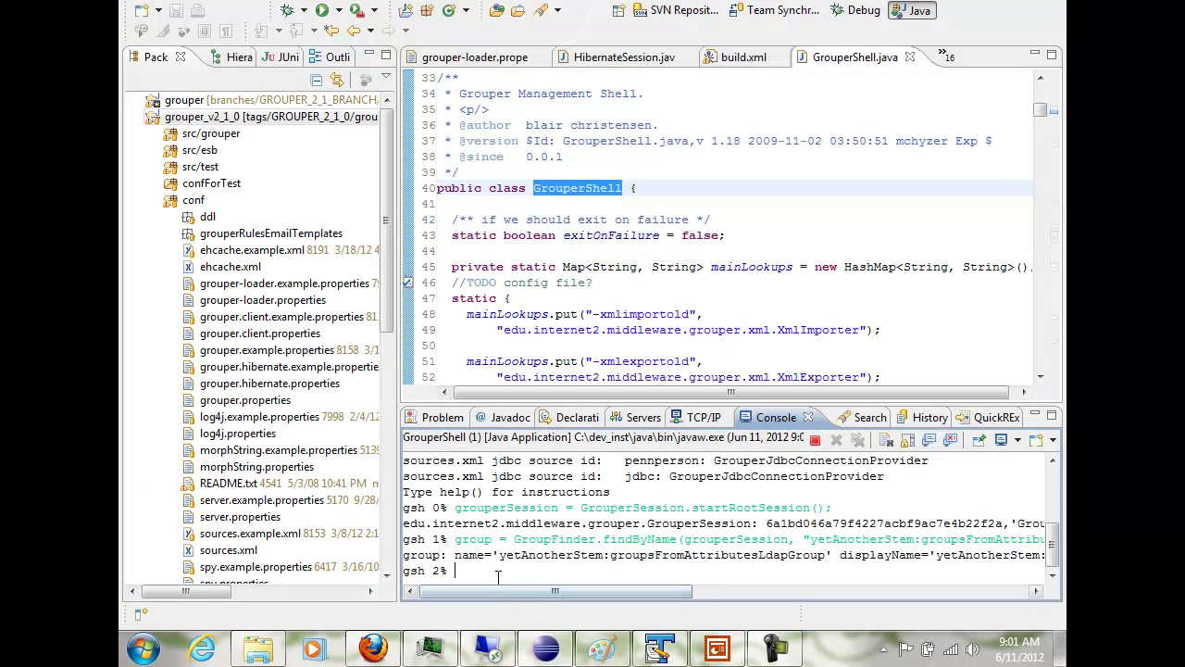
key(ctrl+v)
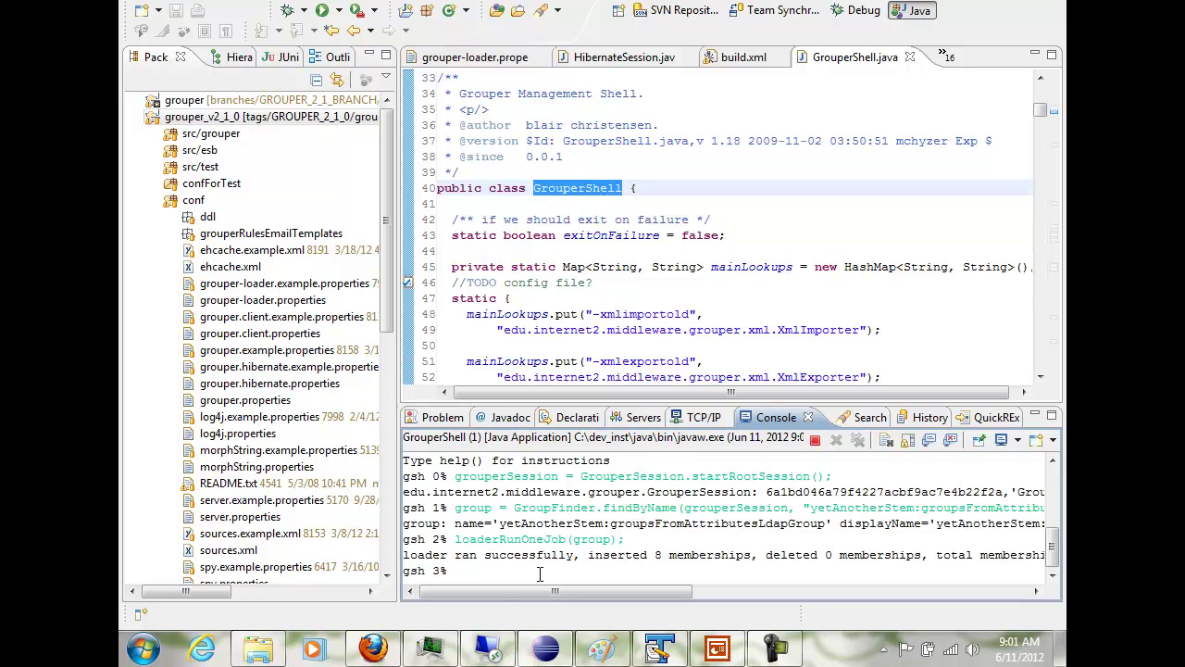
Switch to Firefox and list the attribute assignments for the Group owner type in Grouper's Lite UI
click(373, 649)
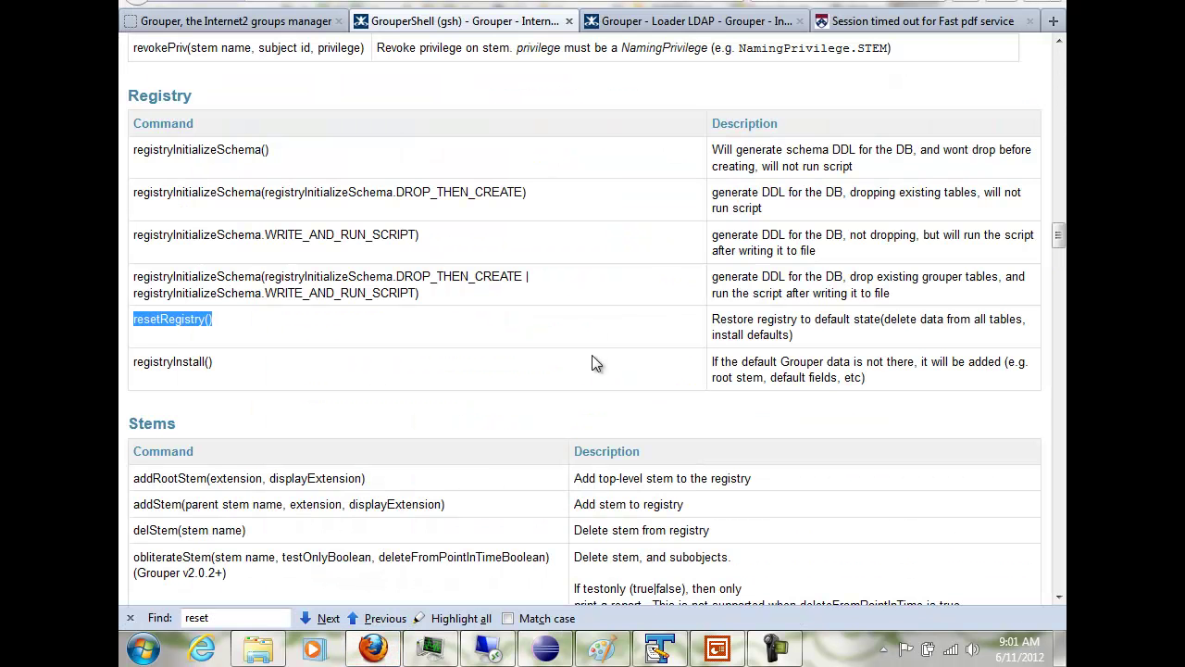
key(ctrl+Page_Up)
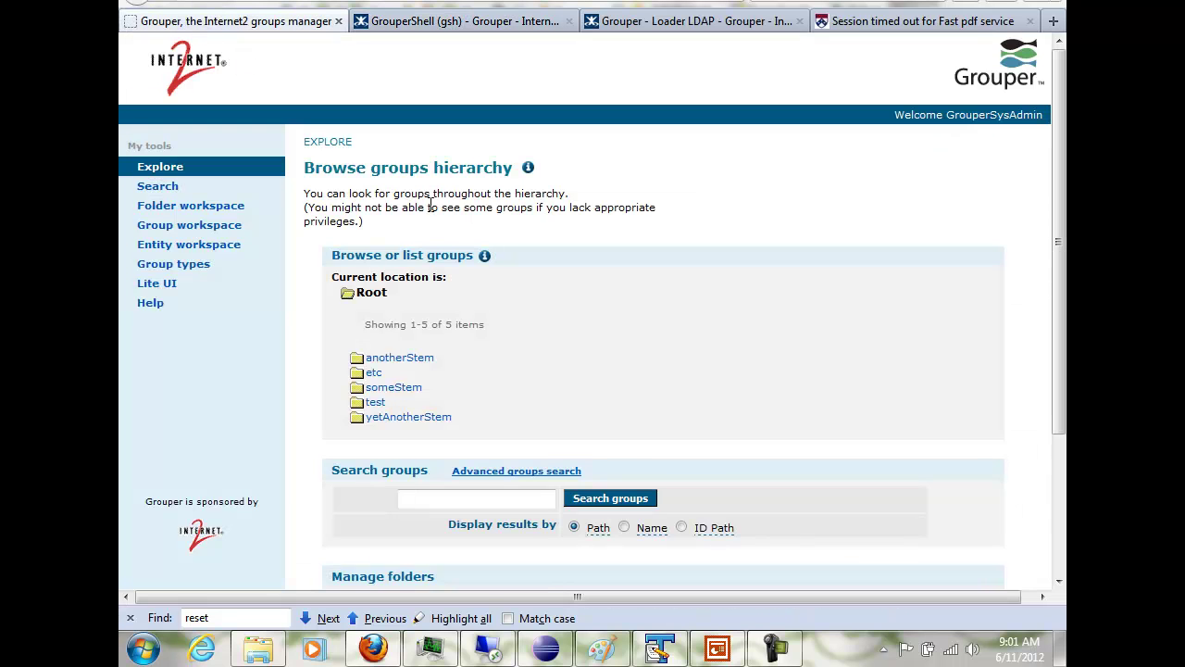
click(156, 284)
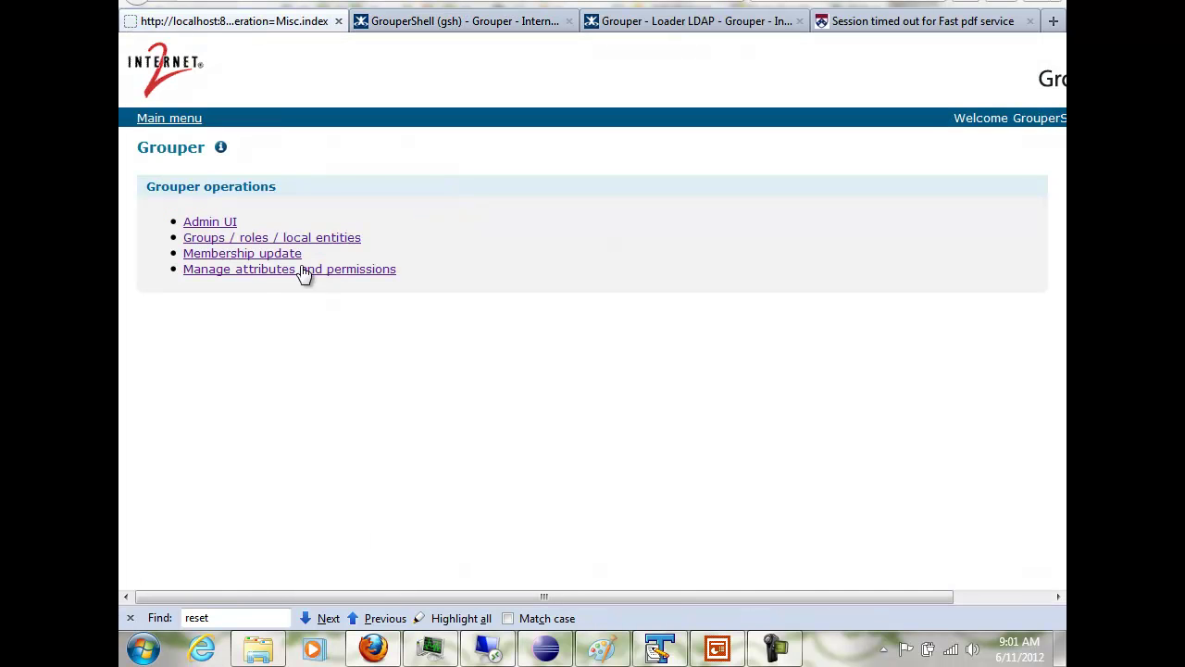
click(278, 271)
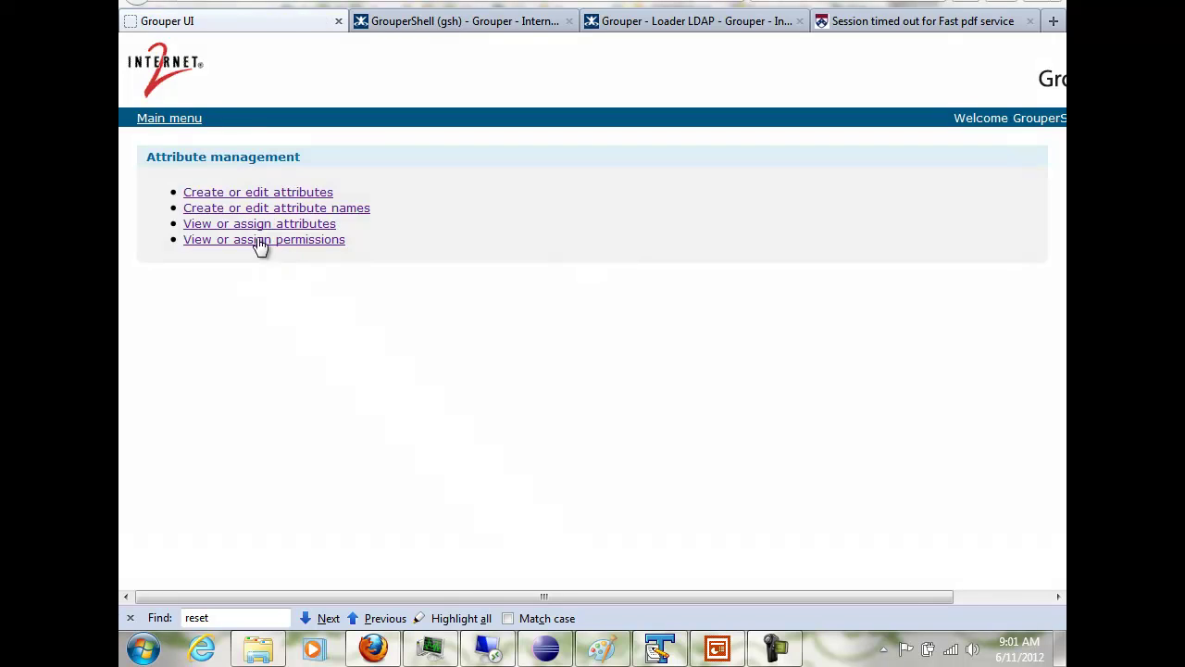
click(253, 226)
click(424, 236)
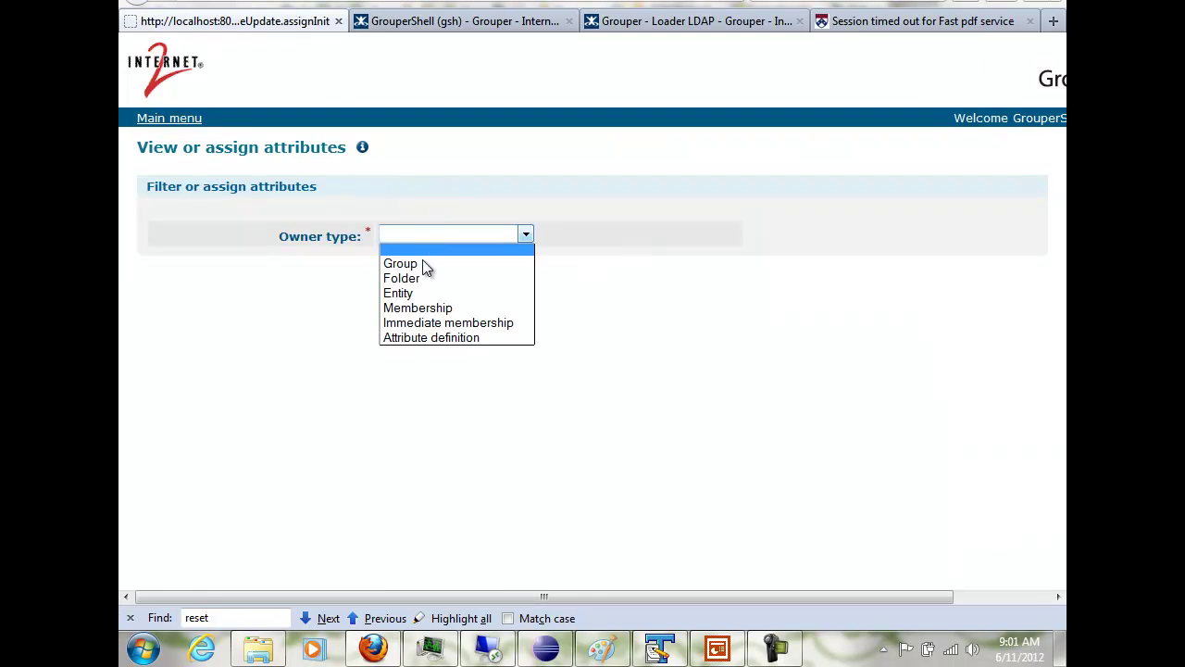
click(423, 264)
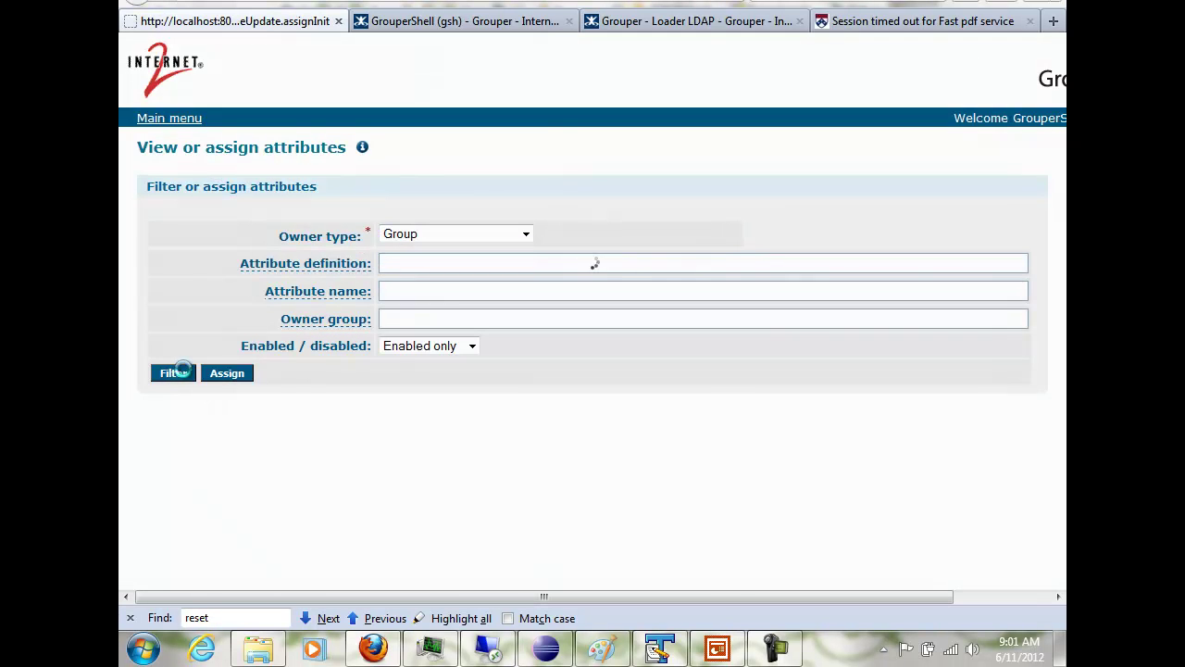
Examine the loader attribute values assigned to groupsFromAttributesLdapGroup, highlighting the LDAP filter value
scroll(705, 241, down, 5)
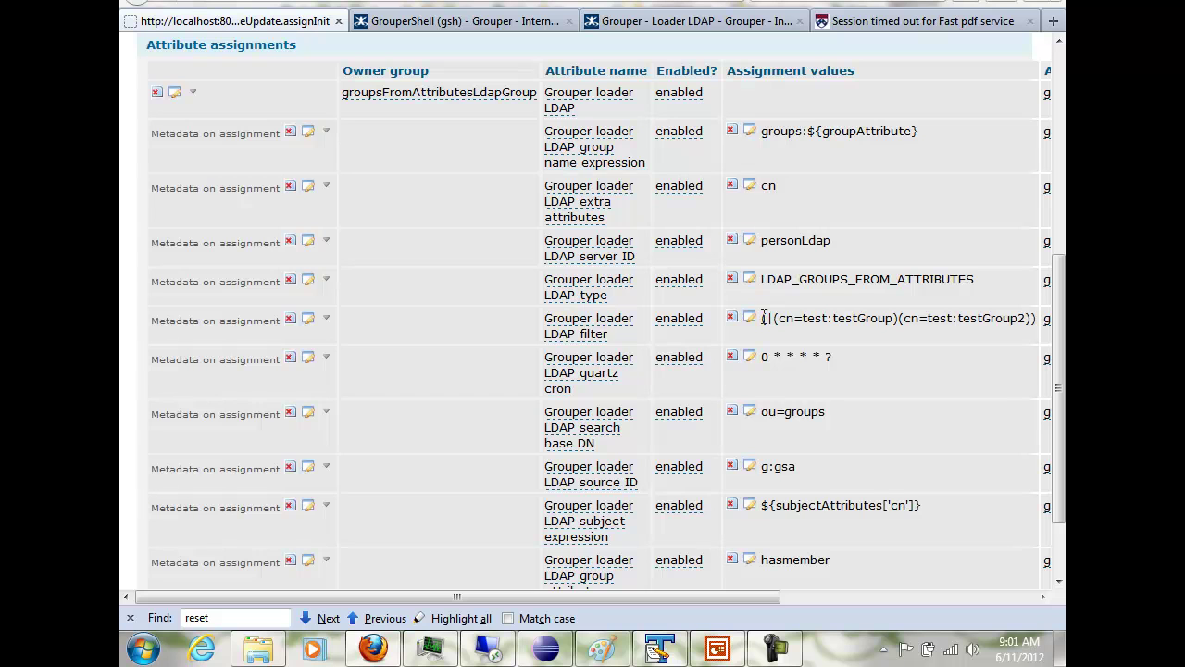
drag(763, 319, 1034, 316)
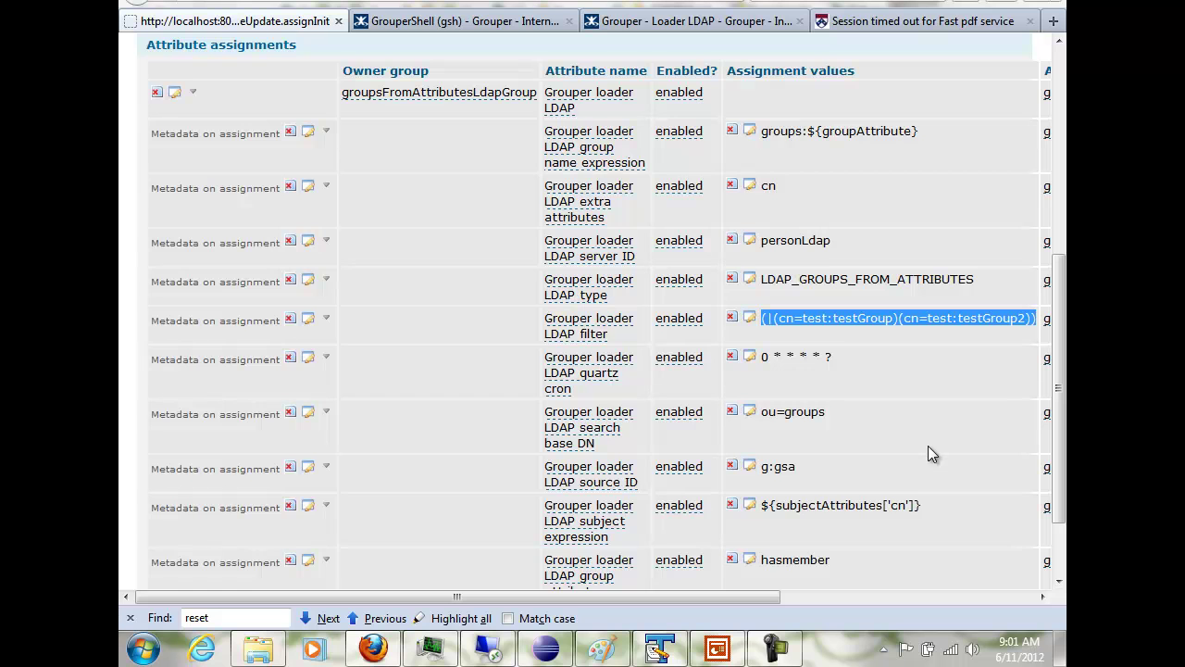
scroll(928, 446, down, 2)
scroll(928, 446, up, 3)
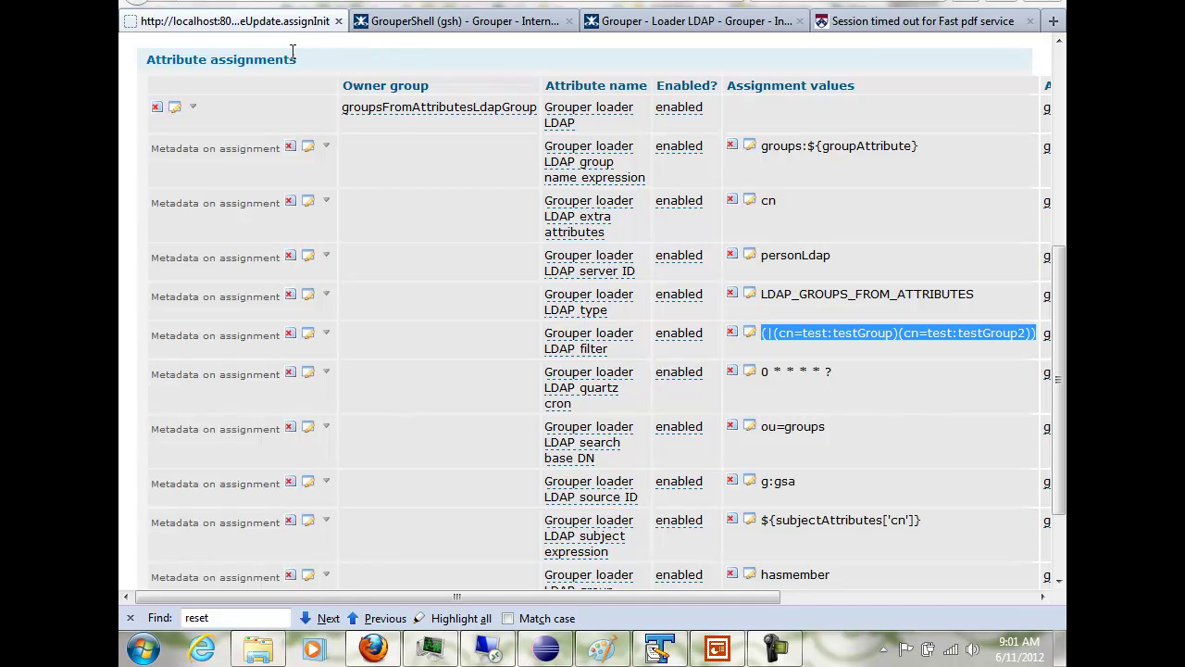
scroll(292, 50, up, 5)
Return to the Admin UI home and browse to the groups folder under yetAnotherStem
click(160, 122)
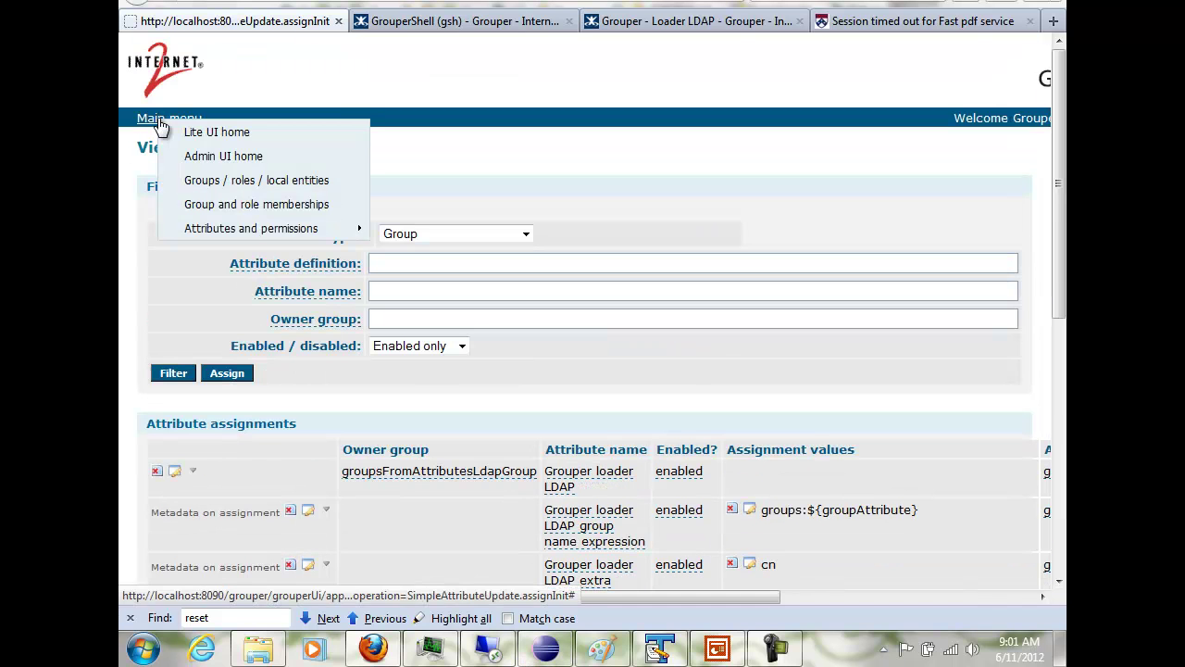
click(222, 156)
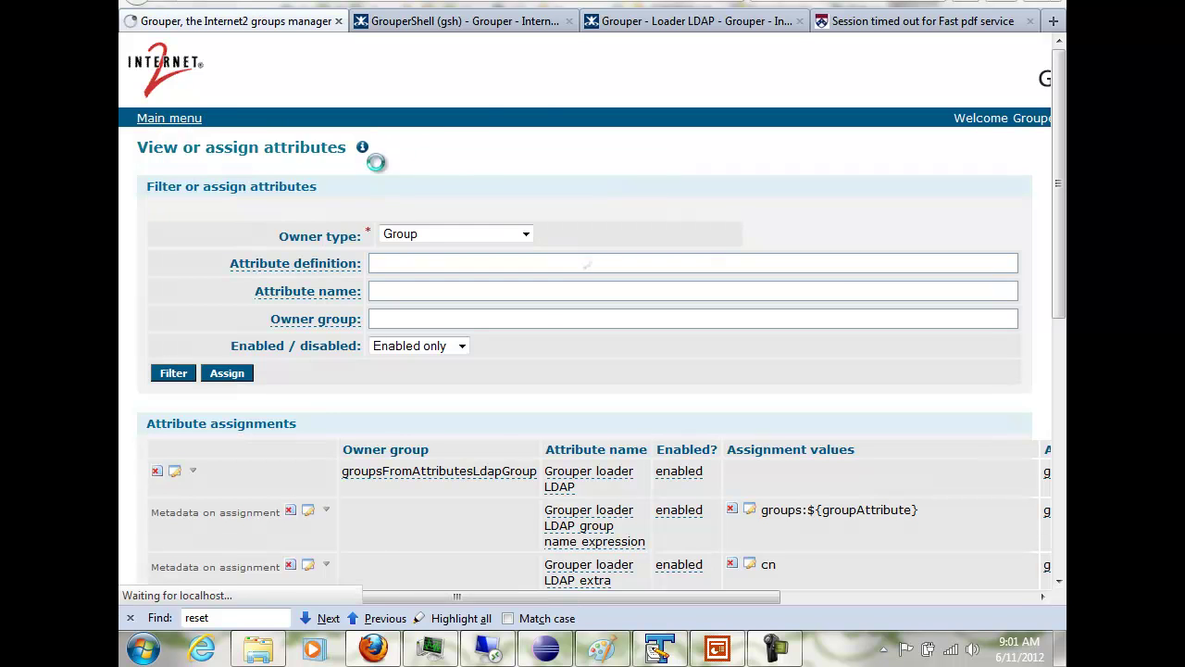
click(401, 366)
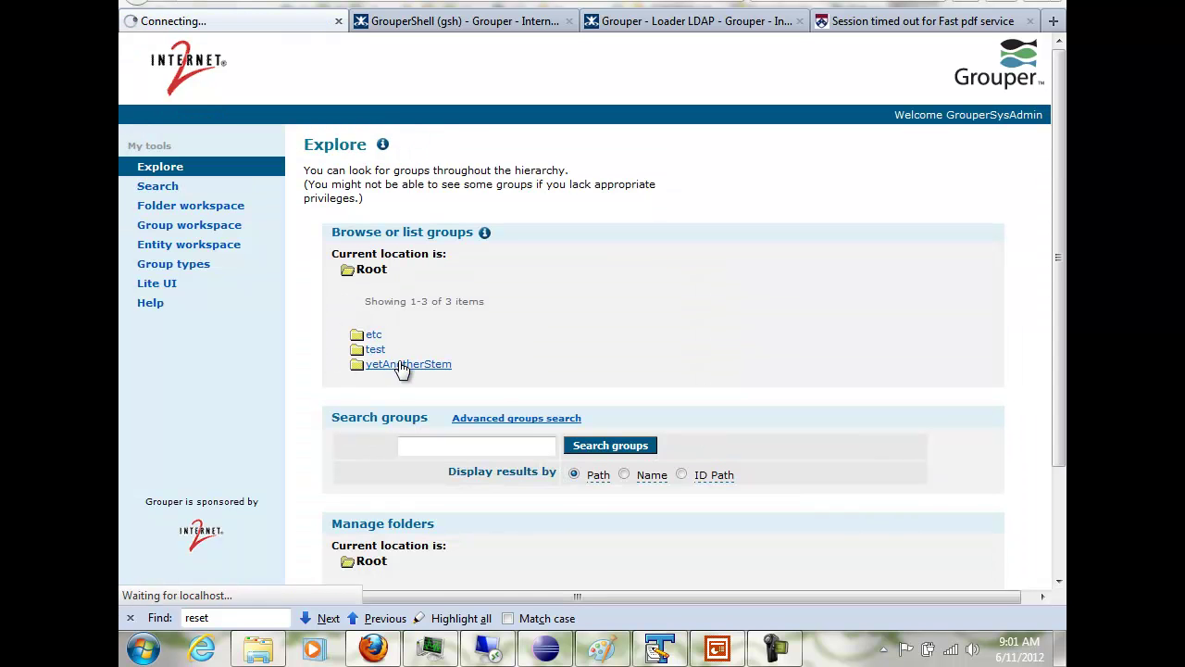
click(382, 356)
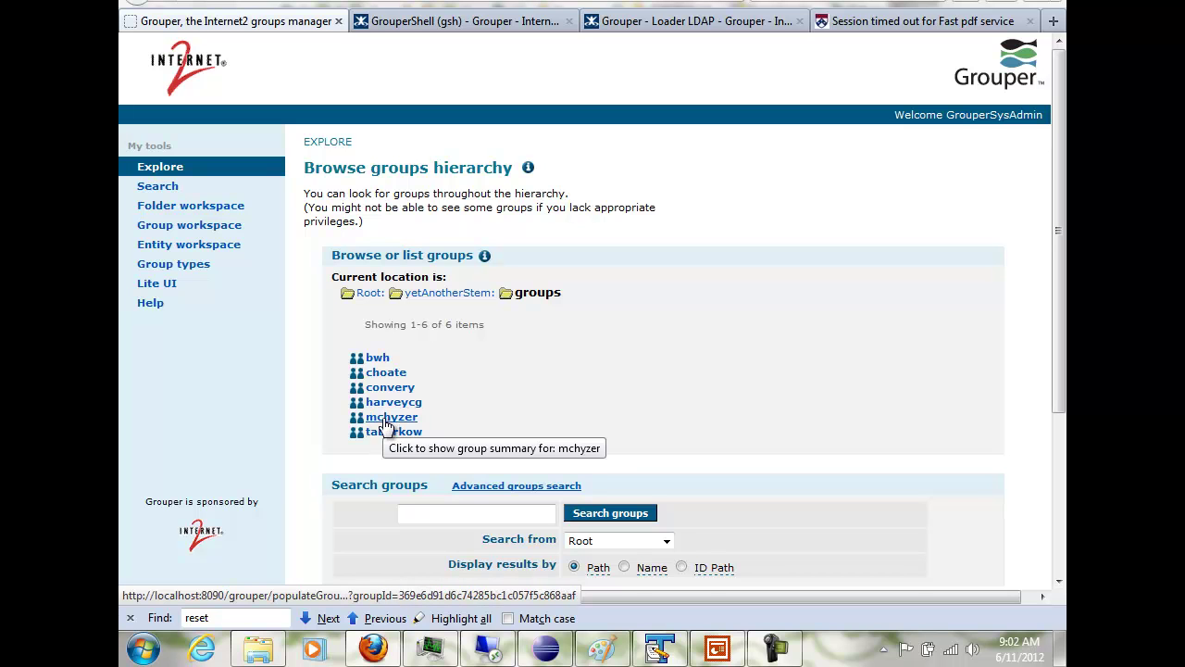
Check the direct members of the bwh group, return to its summary, and delete the group
click(375, 357)
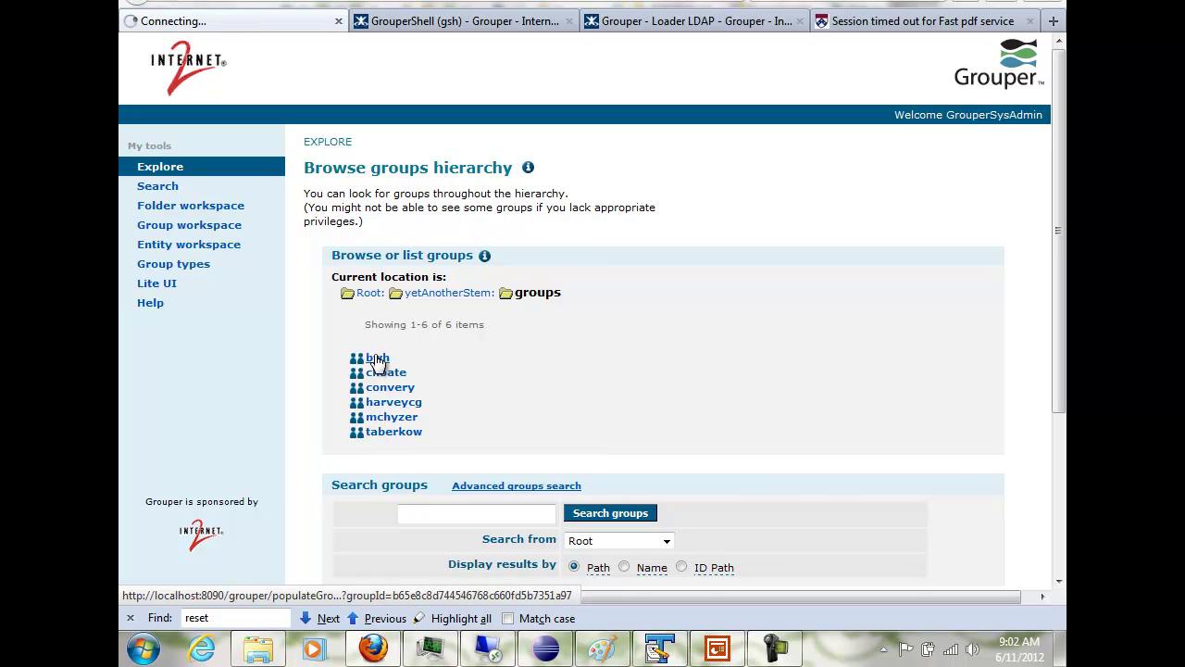
click(674, 505)
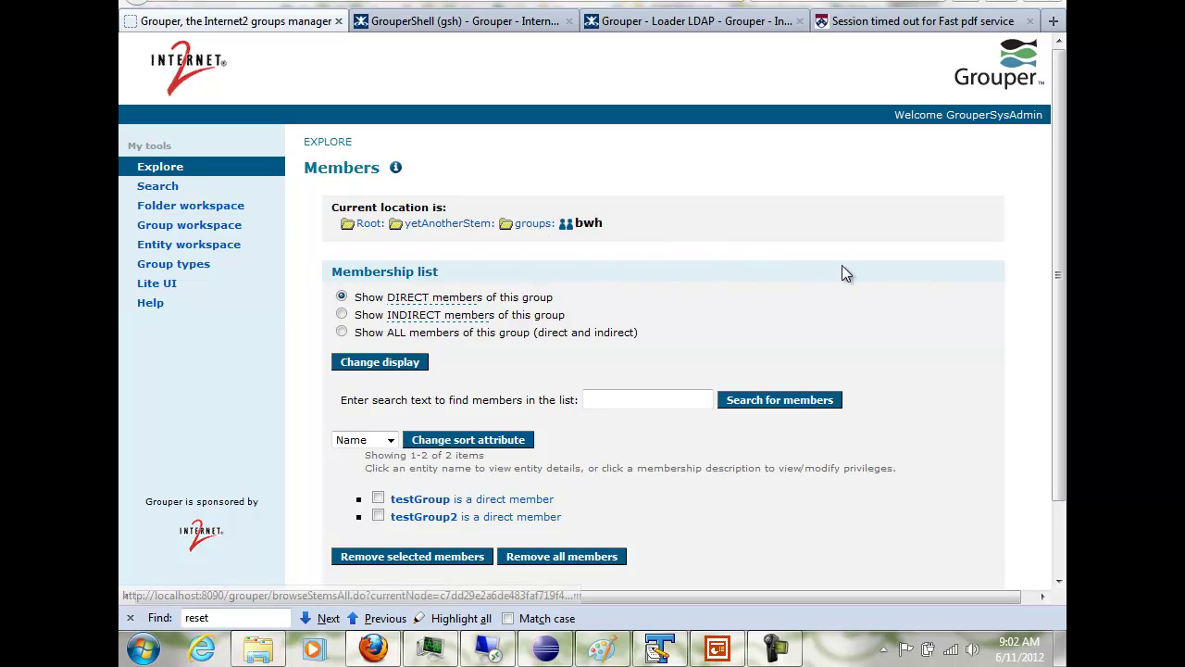
scroll(842, 265, down, 2)
click(611, 521)
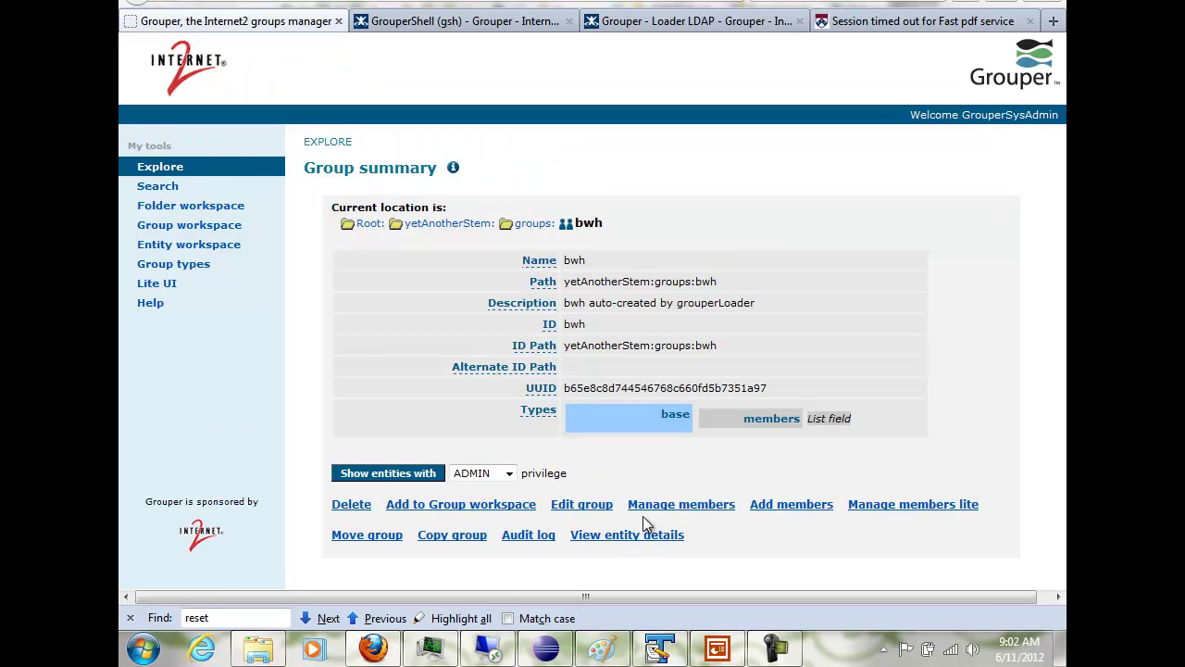
click(348, 505)
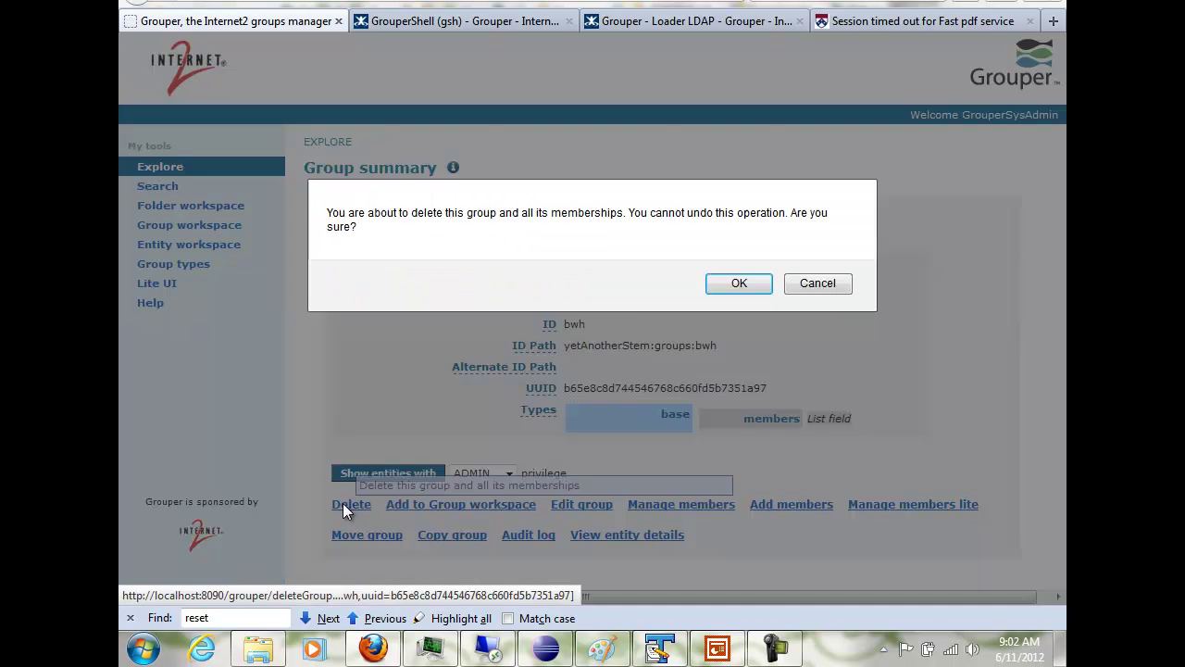
click(737, 285)
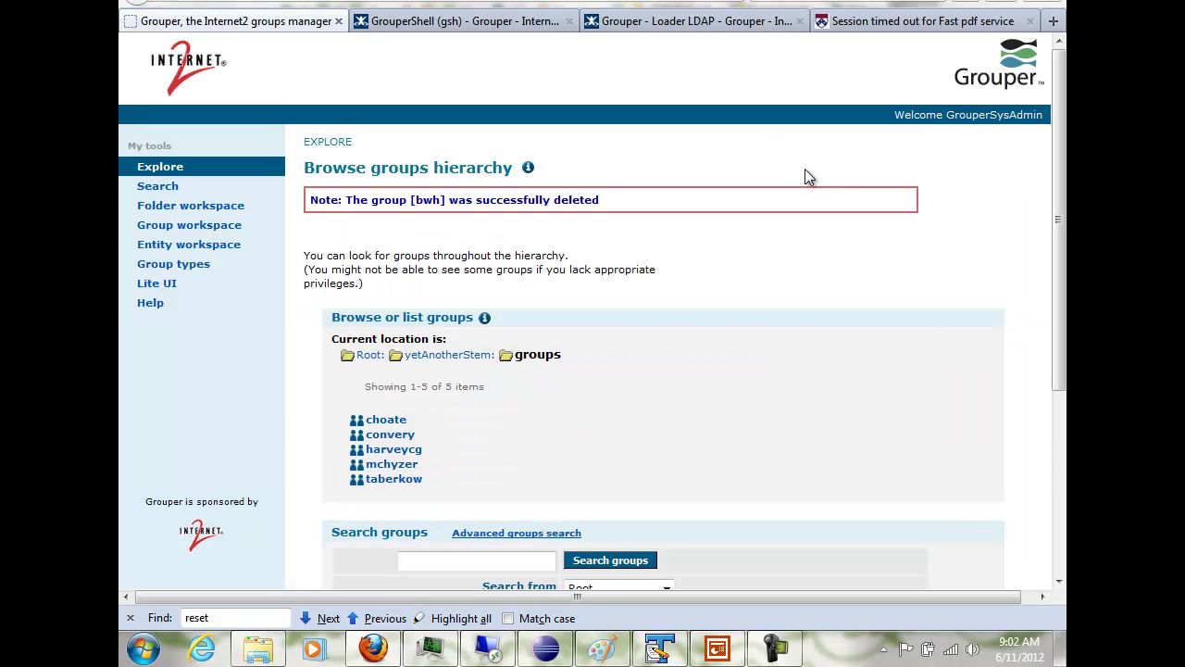
Leave the slide show, switch to SQLyog, and examine job names and insert, update, delete and total counts in the grouper_loader_log table
key(alt+Tab)
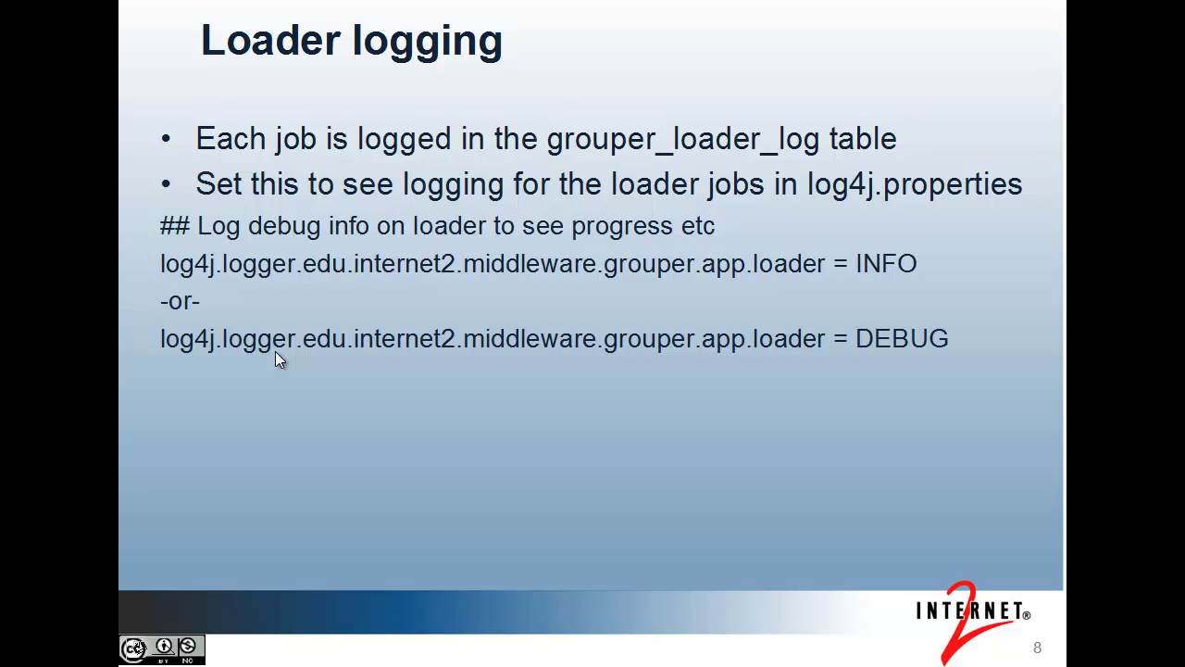
key(Escape)
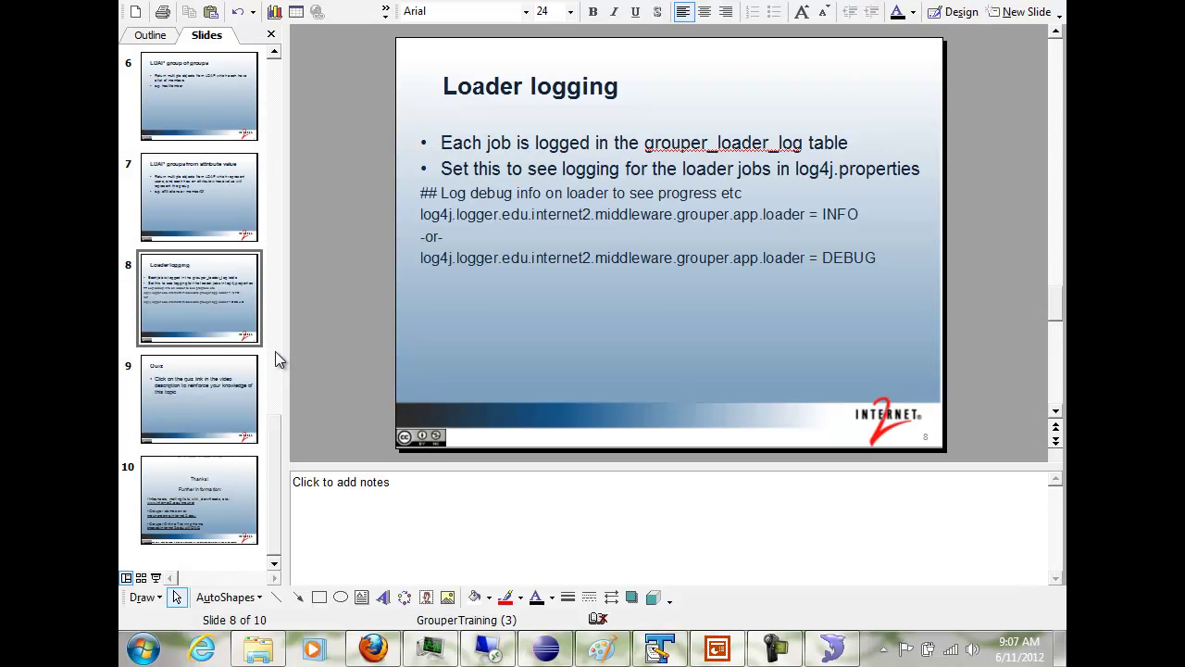
click(832, 648)
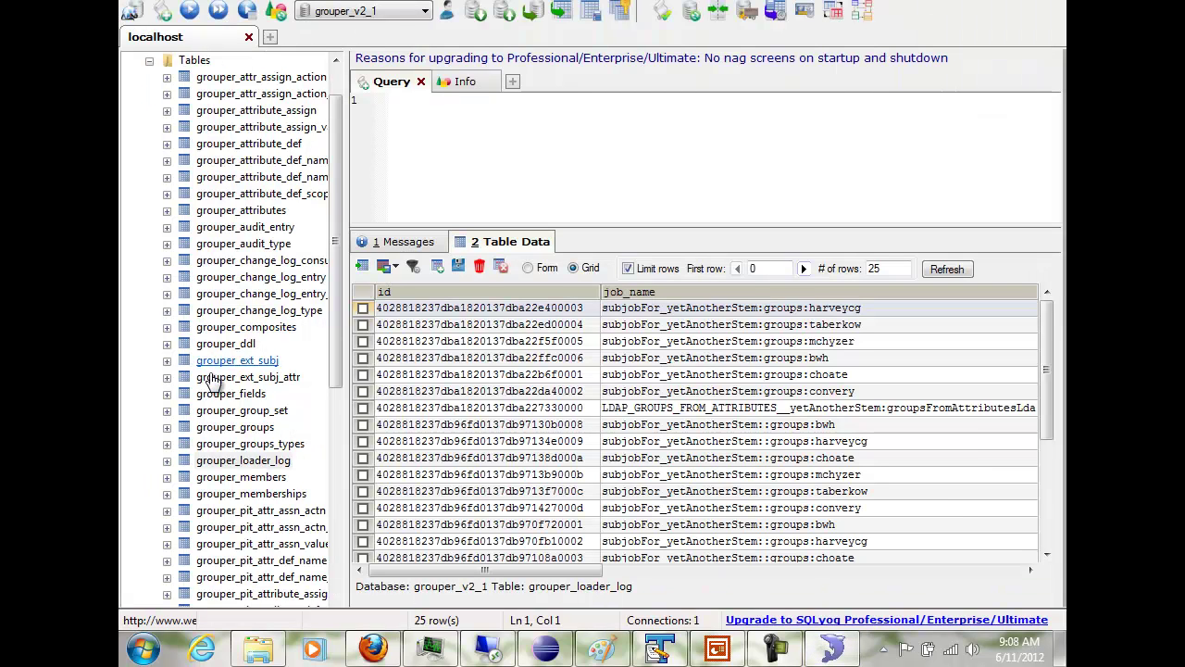
click(227, 461)
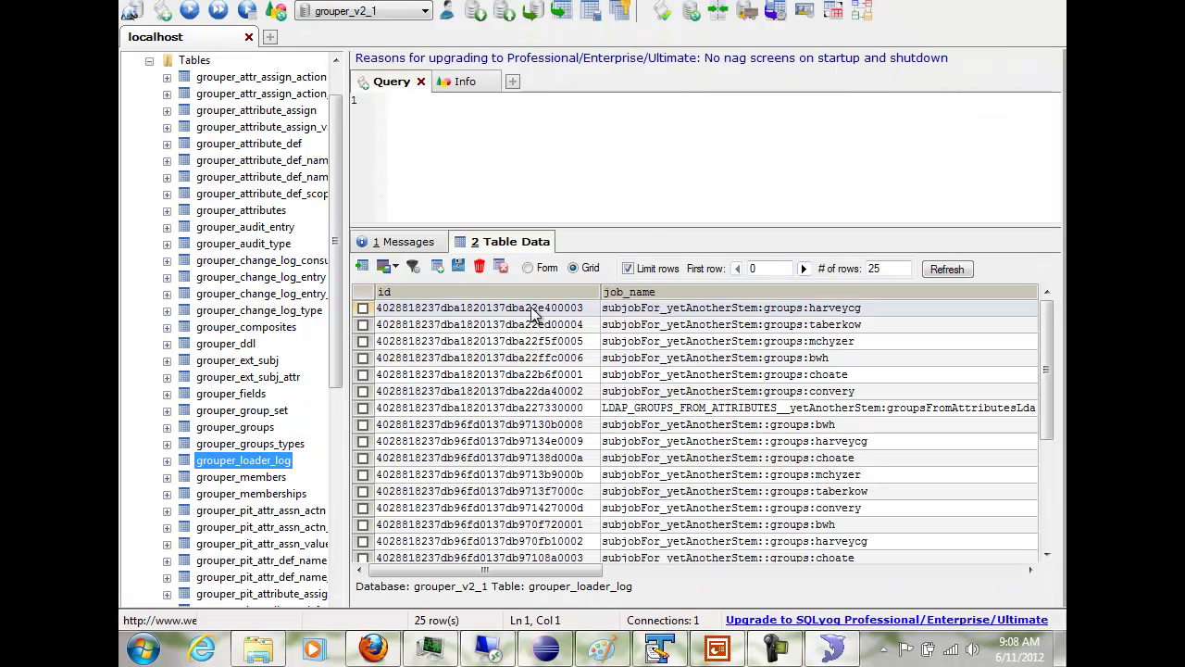
drag(490, 569, 388, 576)
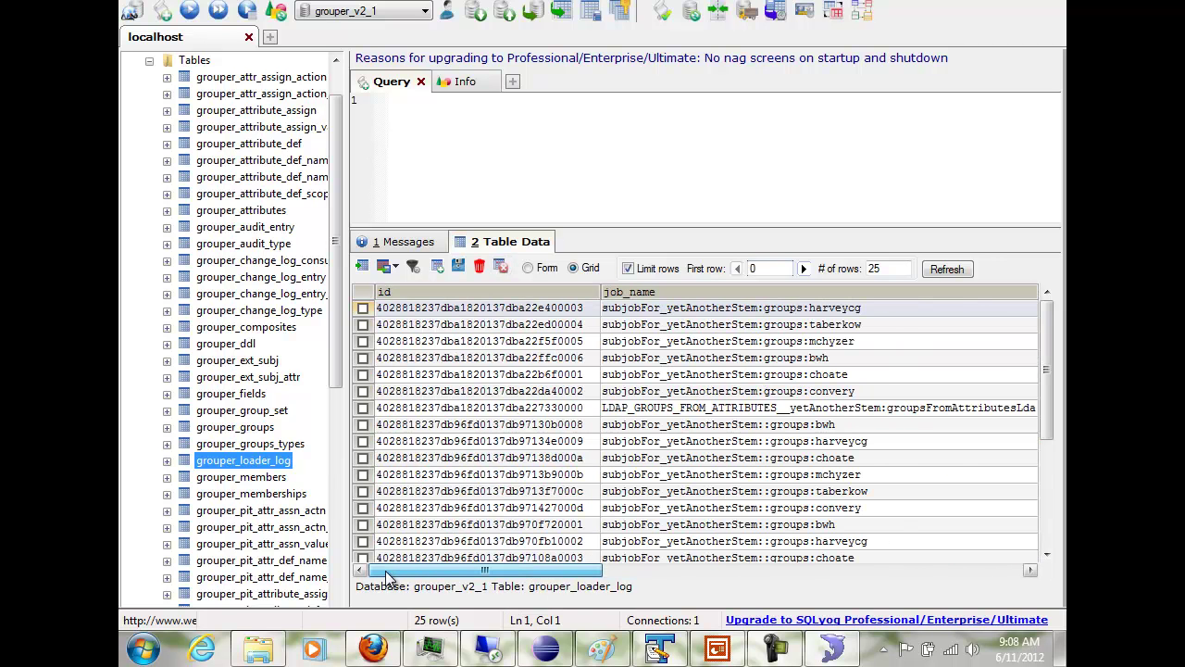
click(741, 414)
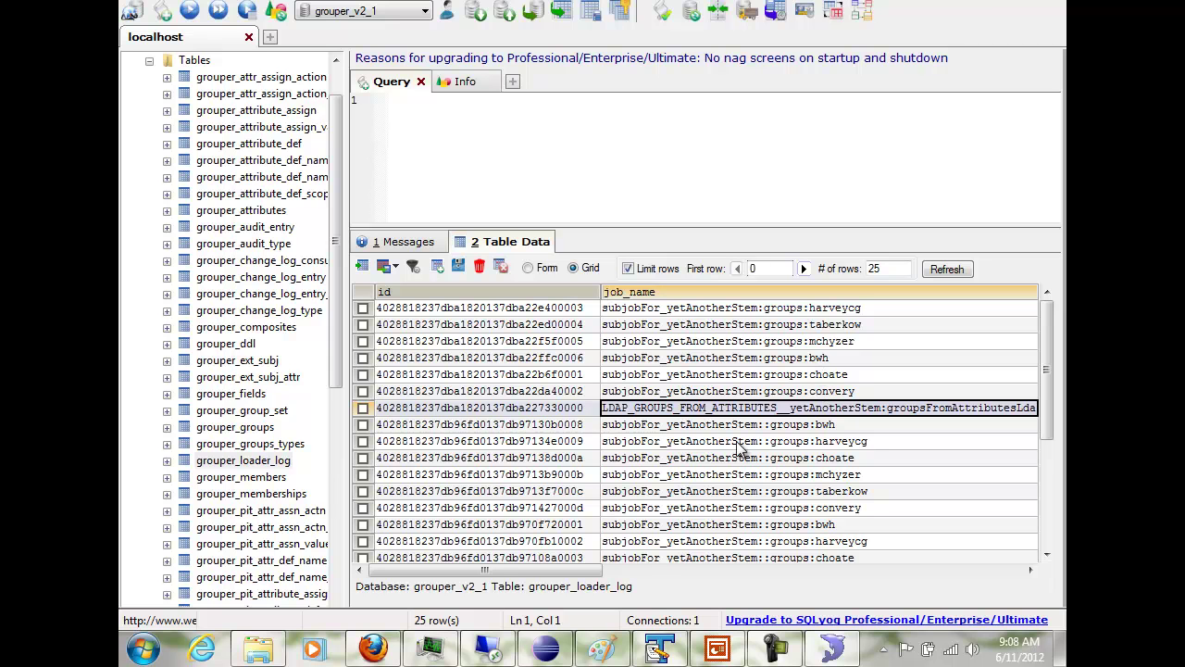
drag(451, 567, 751, 591)
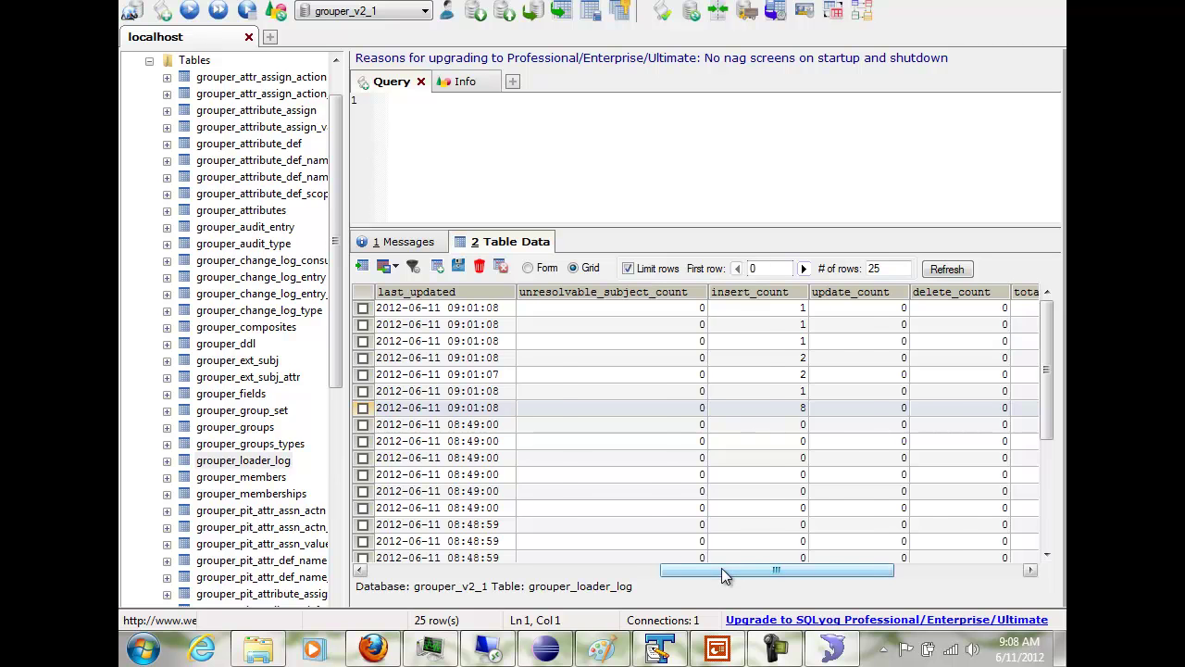
drag(721, 567, 741, 568)
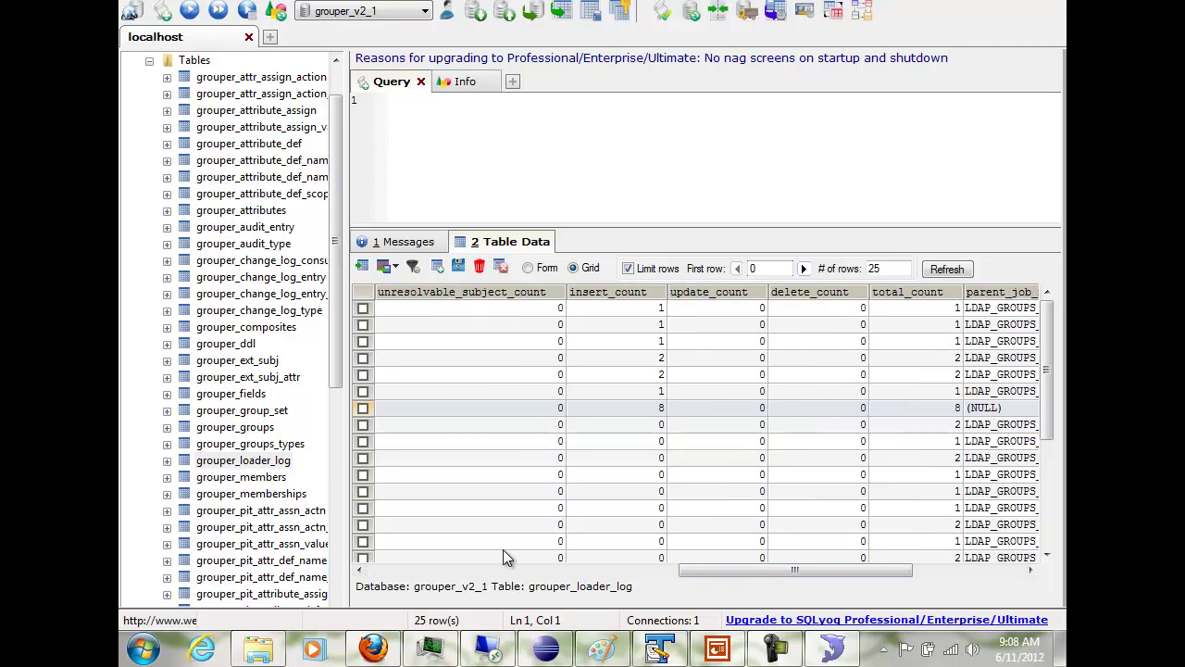
Switch to Eclipse and examine the log4j.logger.edu.internet2.middleware.grouper.app.loader = INFO line in log4j.properties in an enlarged editor
click(708, 654)
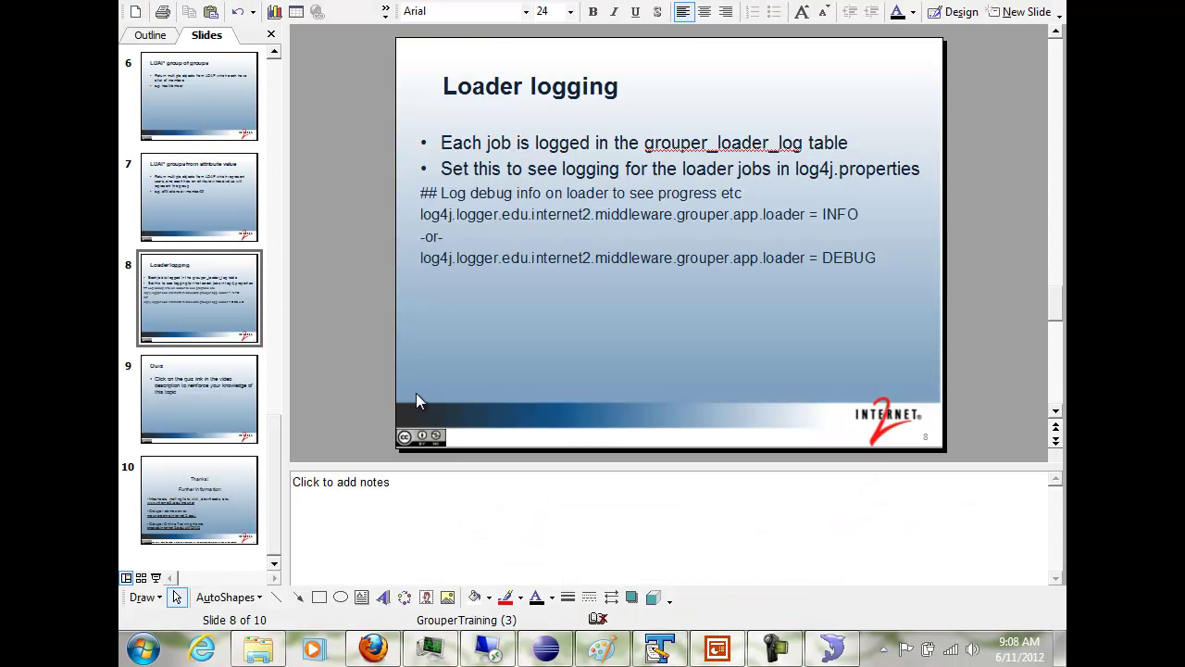
click(545, 648)
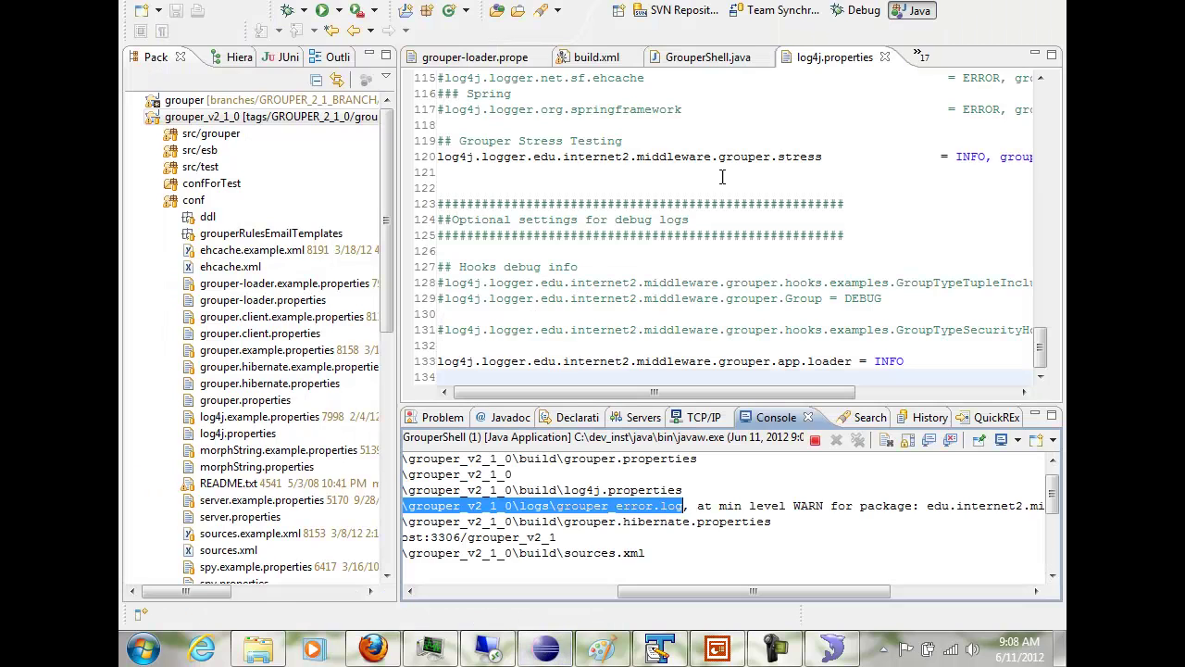
double_click(834, 57)
click(646, 560)
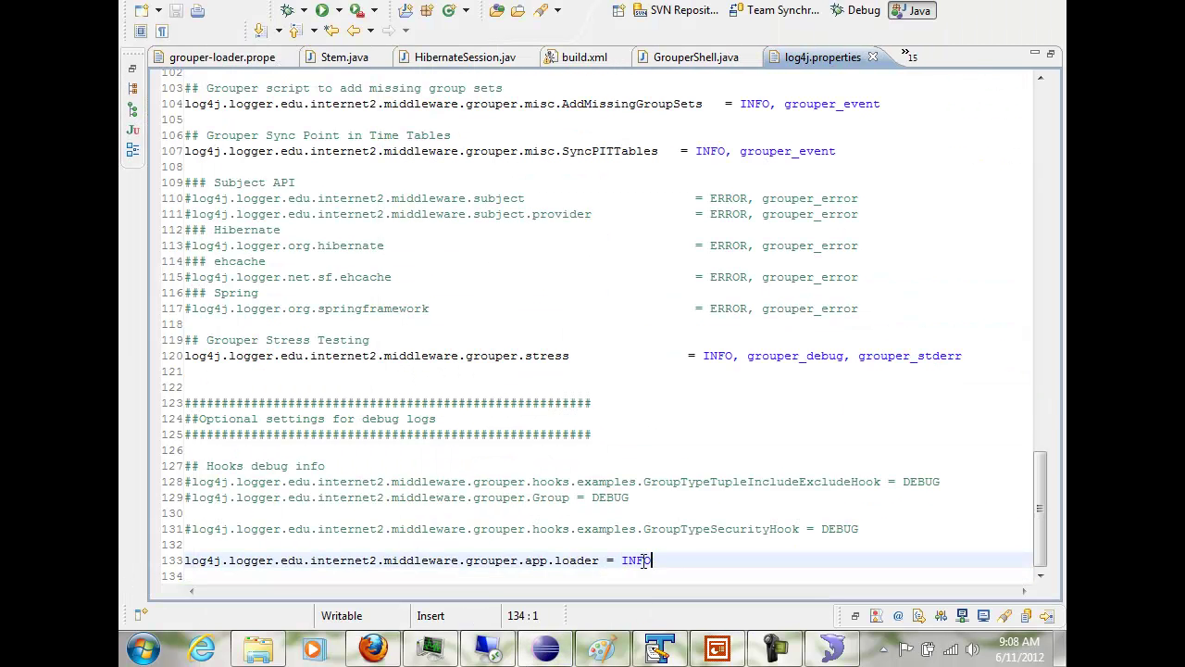
drag(646, 560, 145, 560)
click(407, 523)
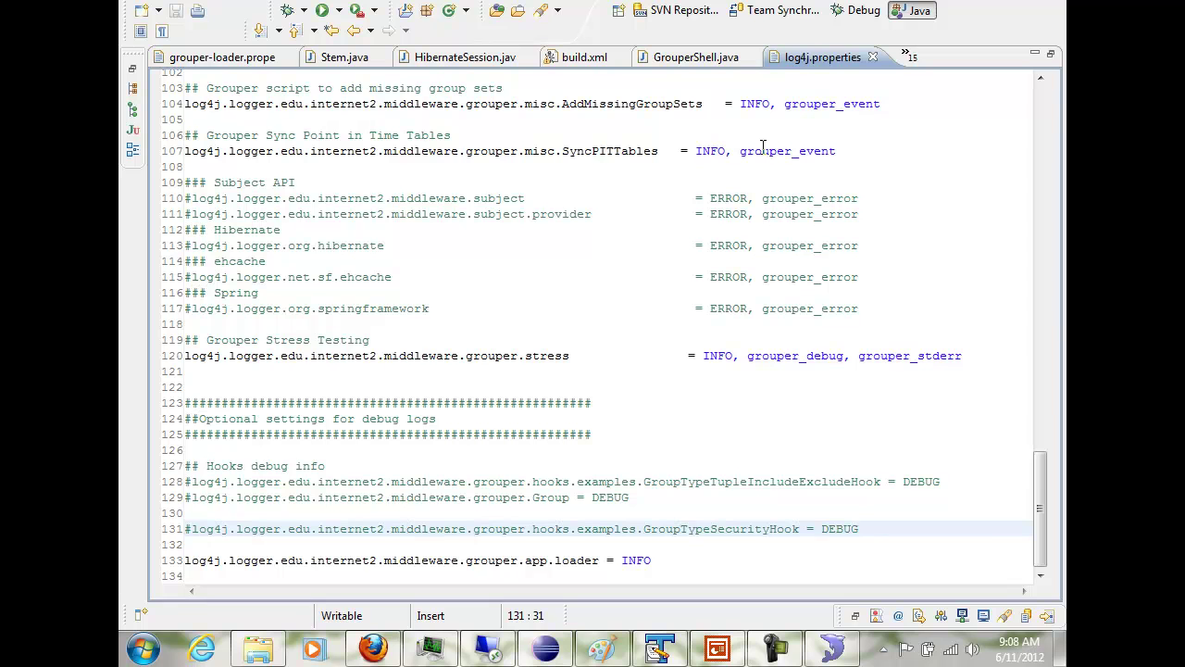
double_click(822, 58)
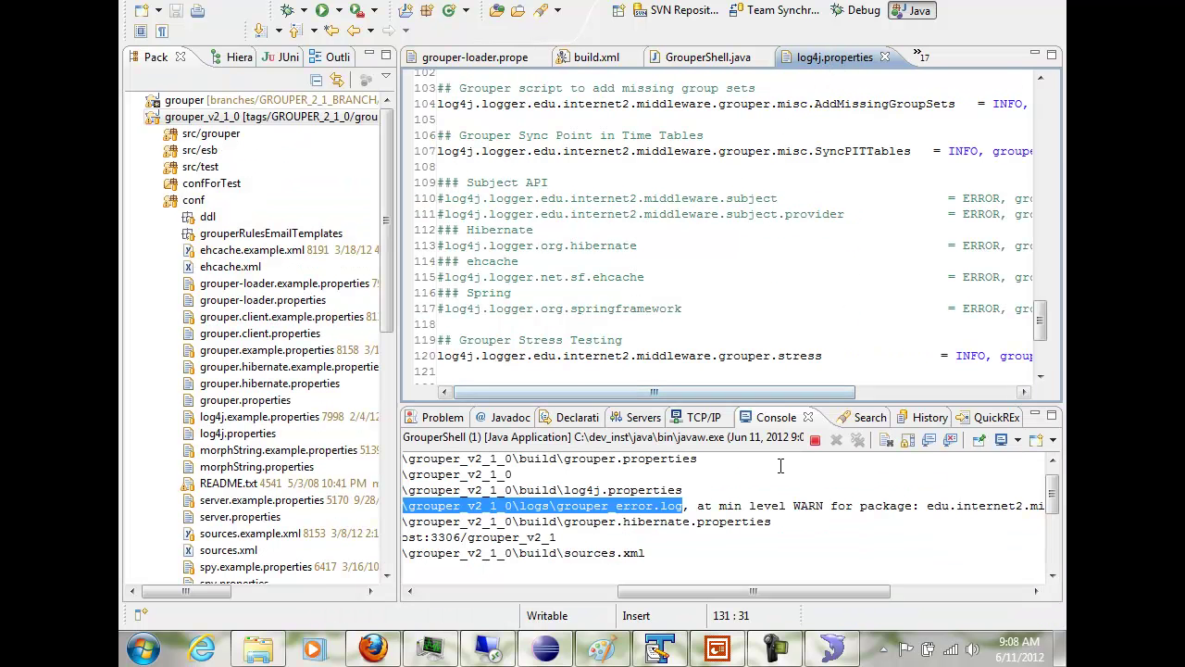
Restart GrouperShell in Eclipse and run grouperSession = GrouperSession.startRootSession(); from groupsFromAttributes.gsh
click(816, 444)
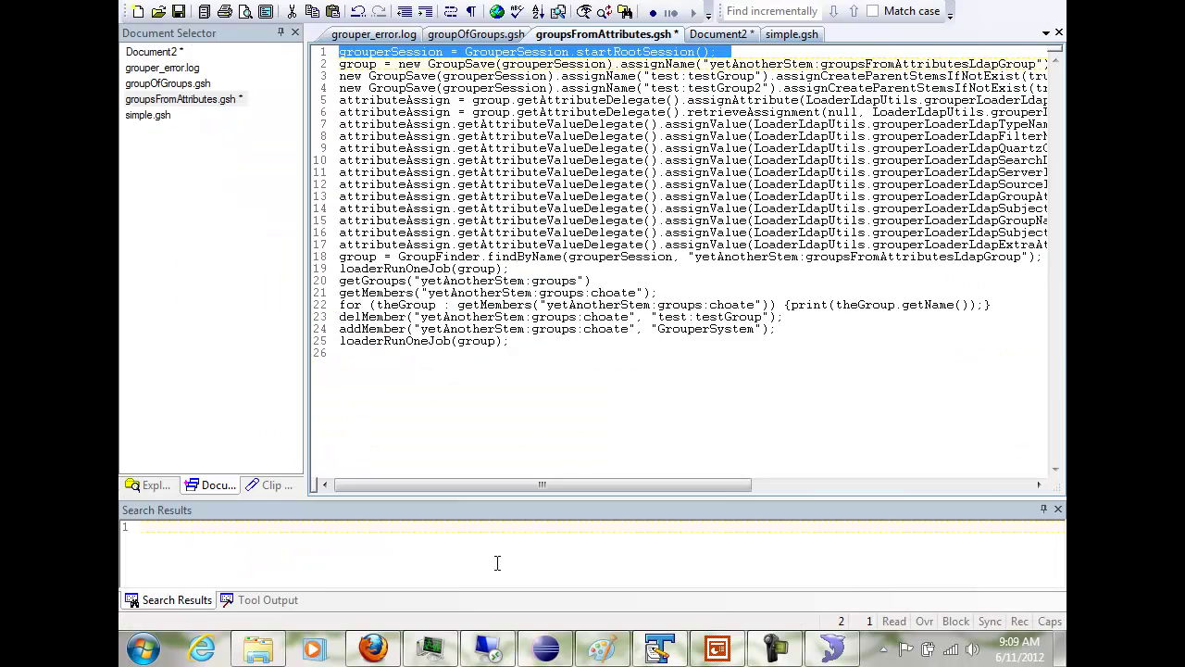
click(545, 648)
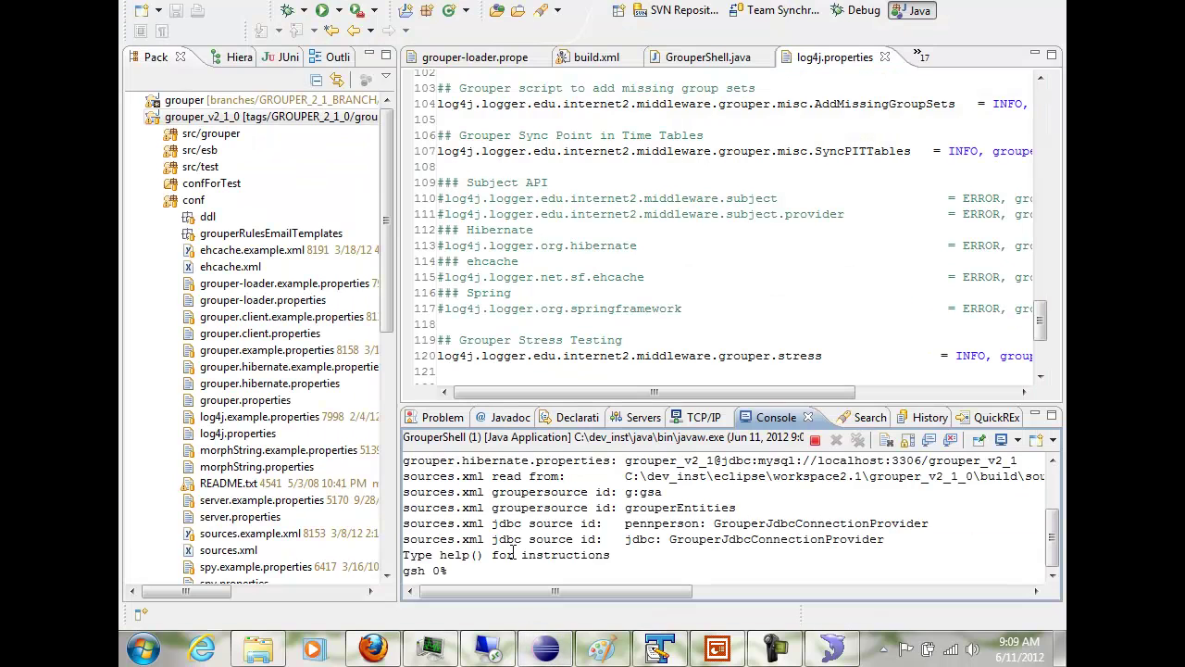
click(506, 571)
text(grouperSession = GrouperSession.startRootSession();)
key(Return)
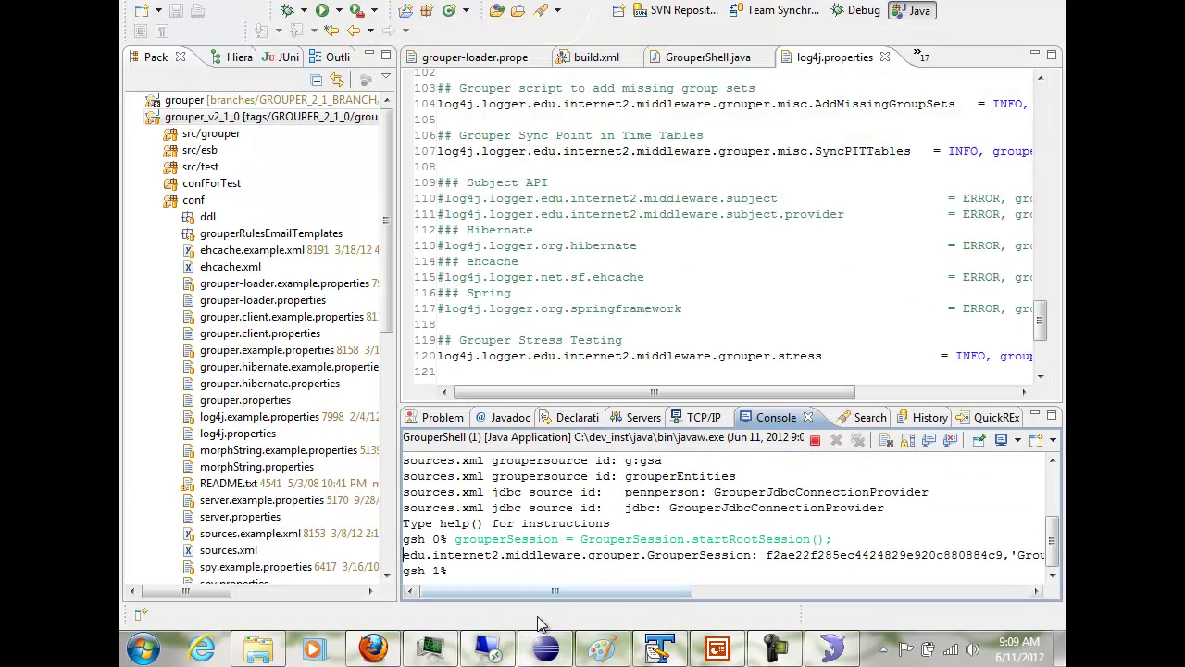
Copy the GroupFinder.findByName line for yetAnotherStem:groupsFromAttributesLdapGroup from TextPad and run it in Eclipse's GSH console
click(660, 648)
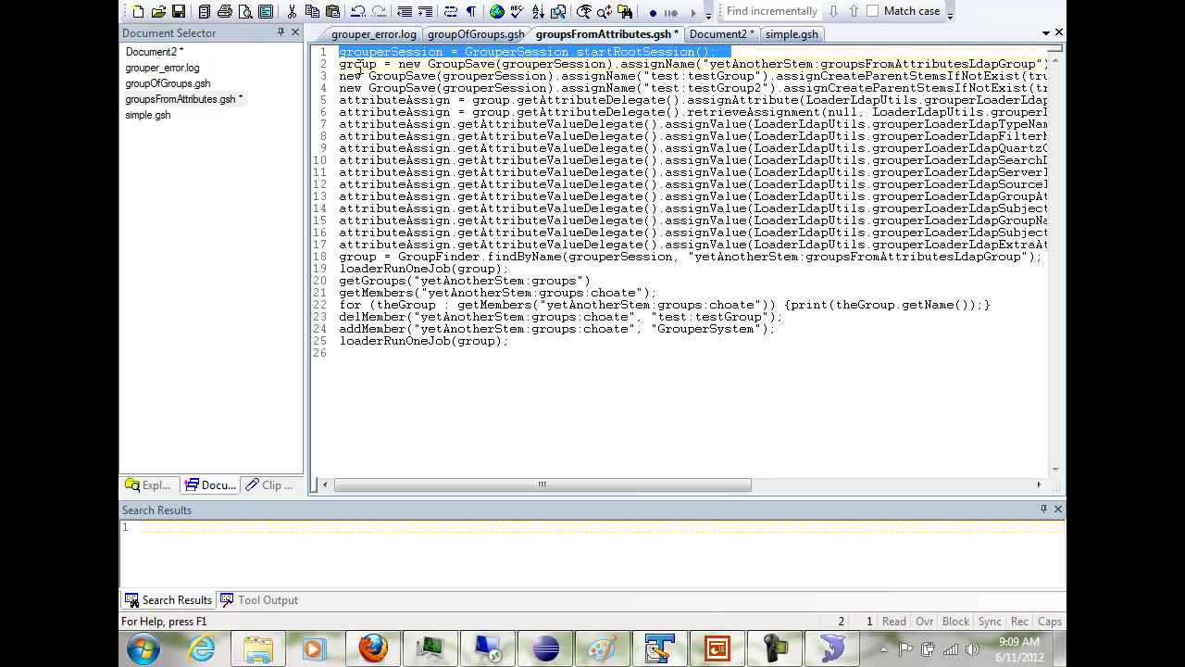
drag(339, 64, 340, 74)
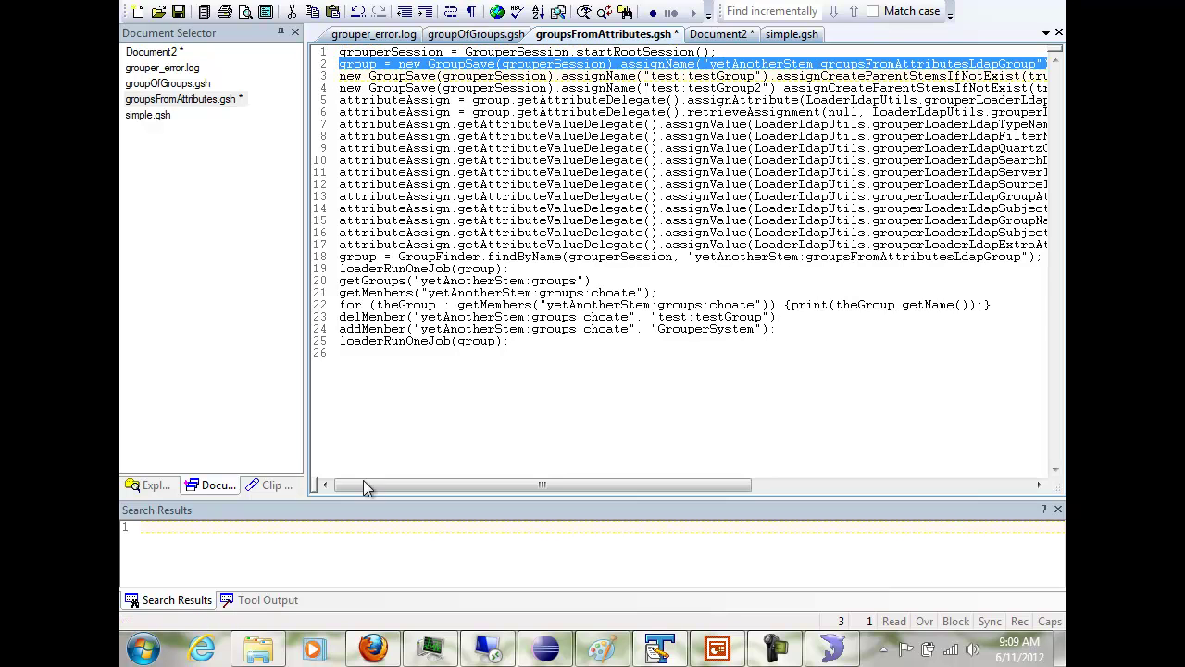
drag(338, 256, 341, 269)
key(ctrl+c)
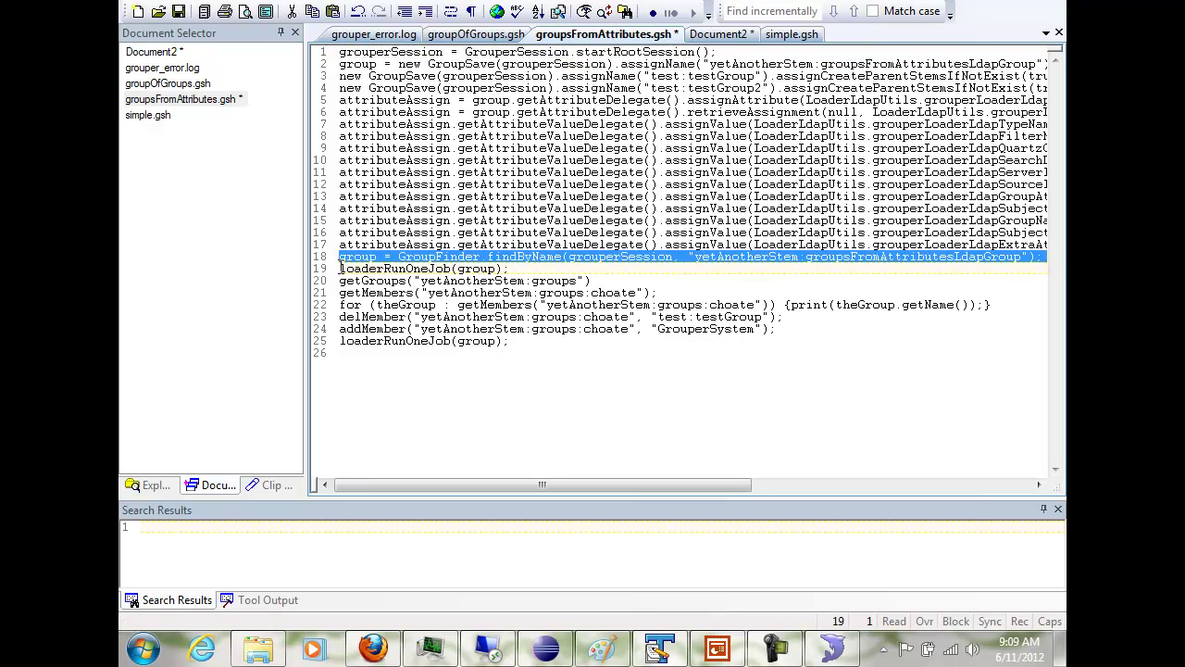
click(551, 648)
key(ctrl+v)
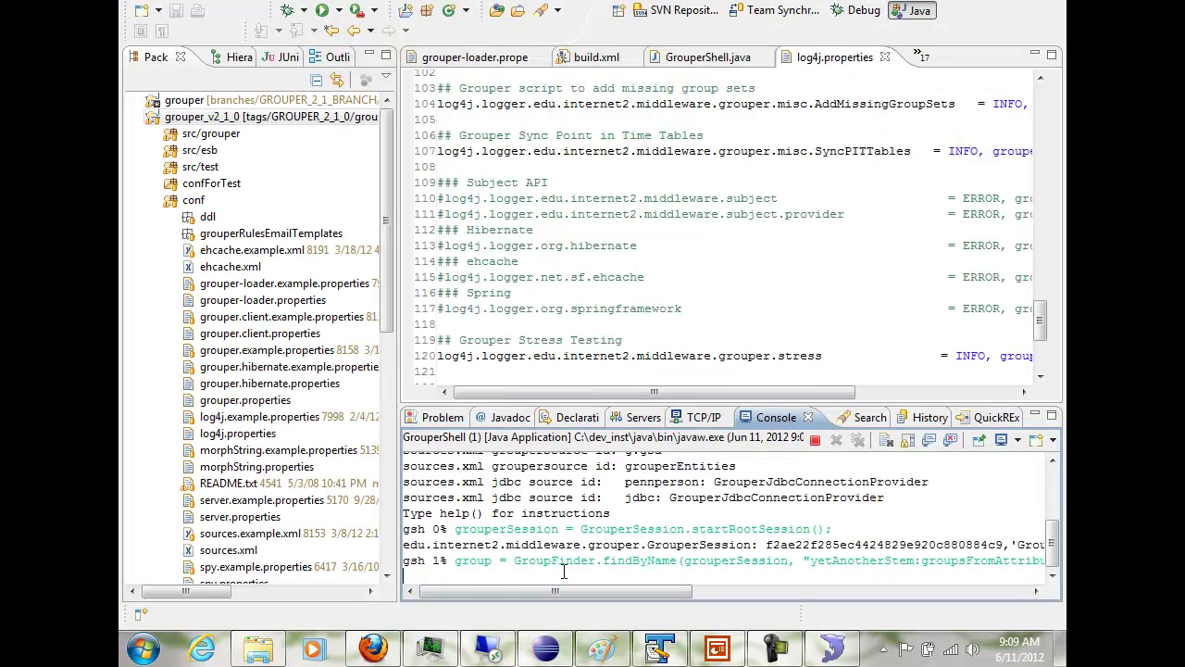
Run the loader job again by copying loaderRunOneJob(group); from TextPad into Eclipse's GSH console
click(660, 648)
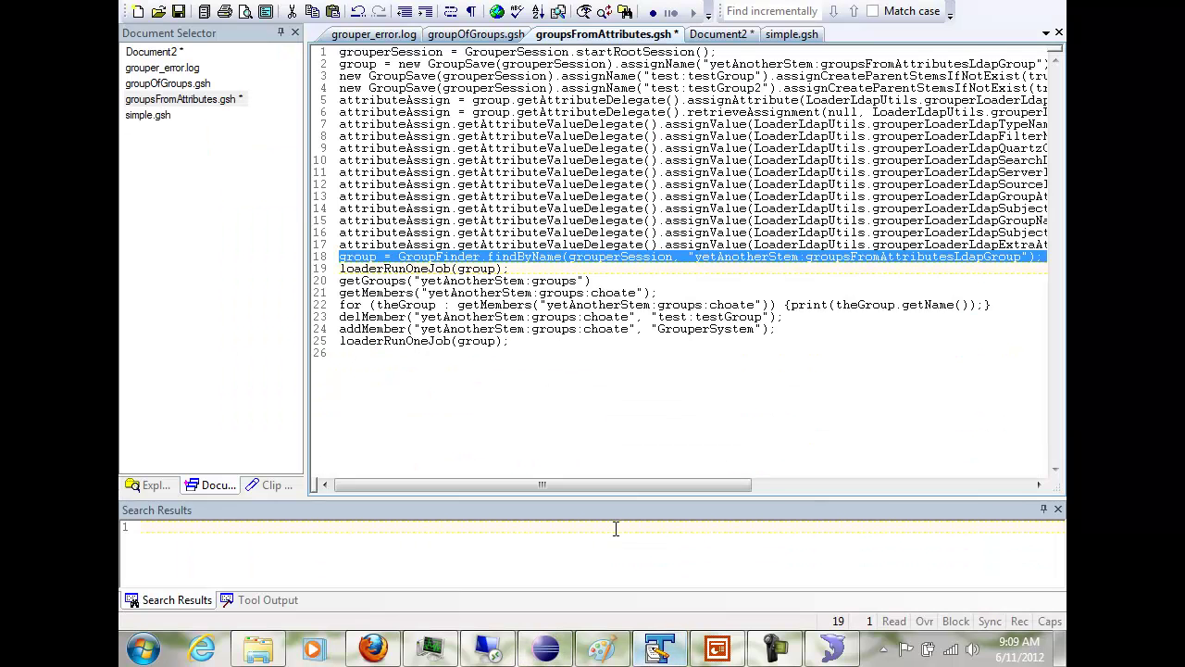
drag(339, 268, 335, 281)
key(ctrl+c)
click(545, 648)
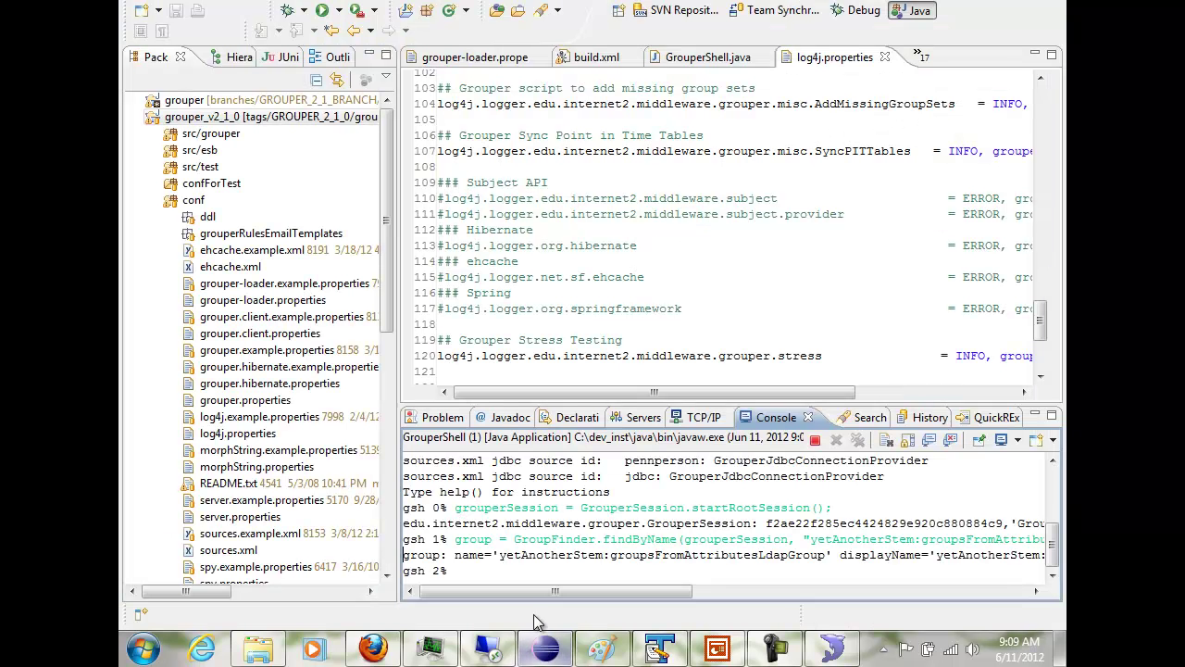
click(499, 571)
key(ctrl+v)
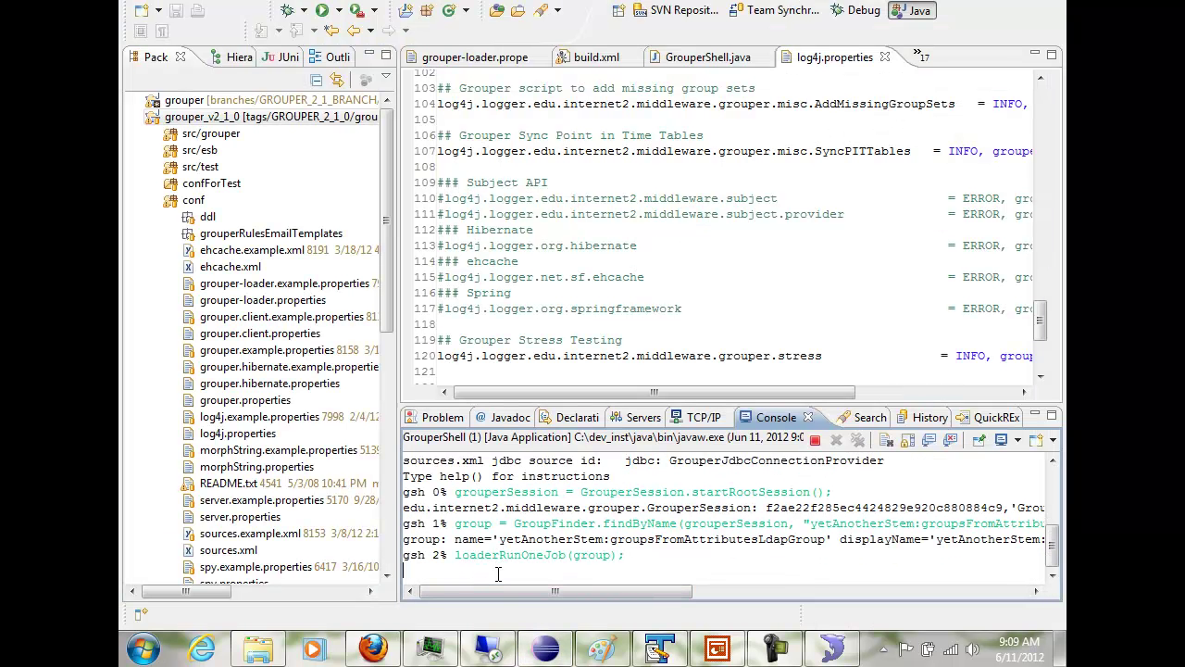
mouse_move(500, 593)
mouse_down()
mouse_move(567, 593)
mouse_move(498, 599)
mouse_up()
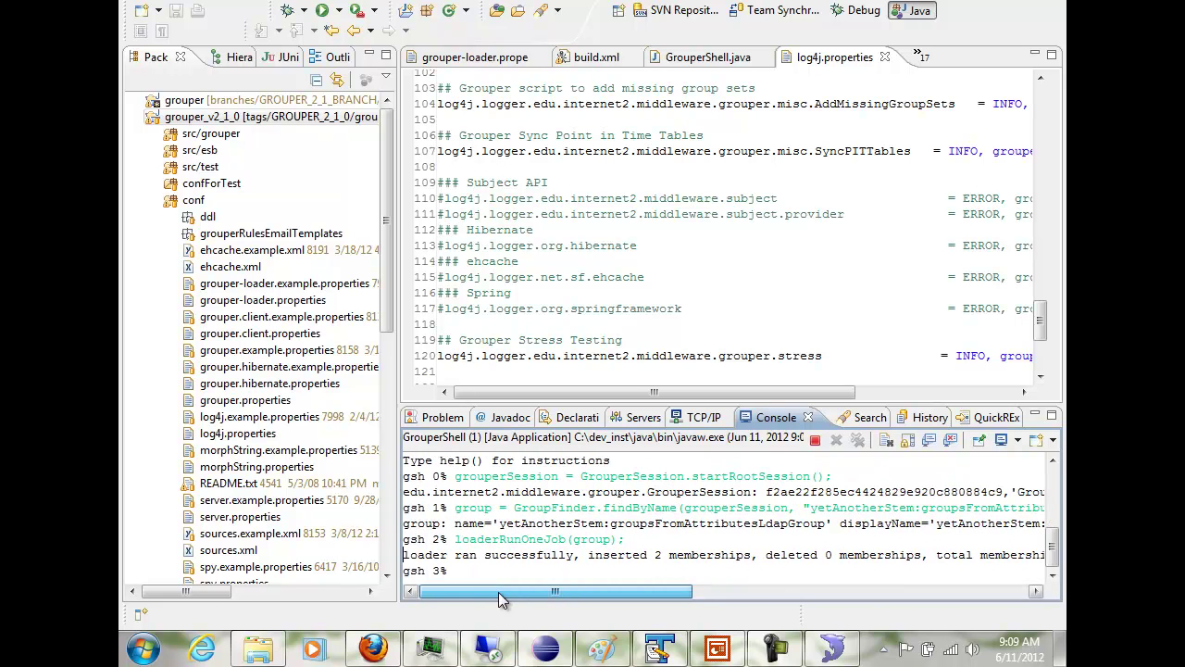
Reload grouper_error.log in TextPad and examine the newest GrouperLoaderType.syncOneGroupMembership entries, highlighting the one for the choate group
click(660, 648)
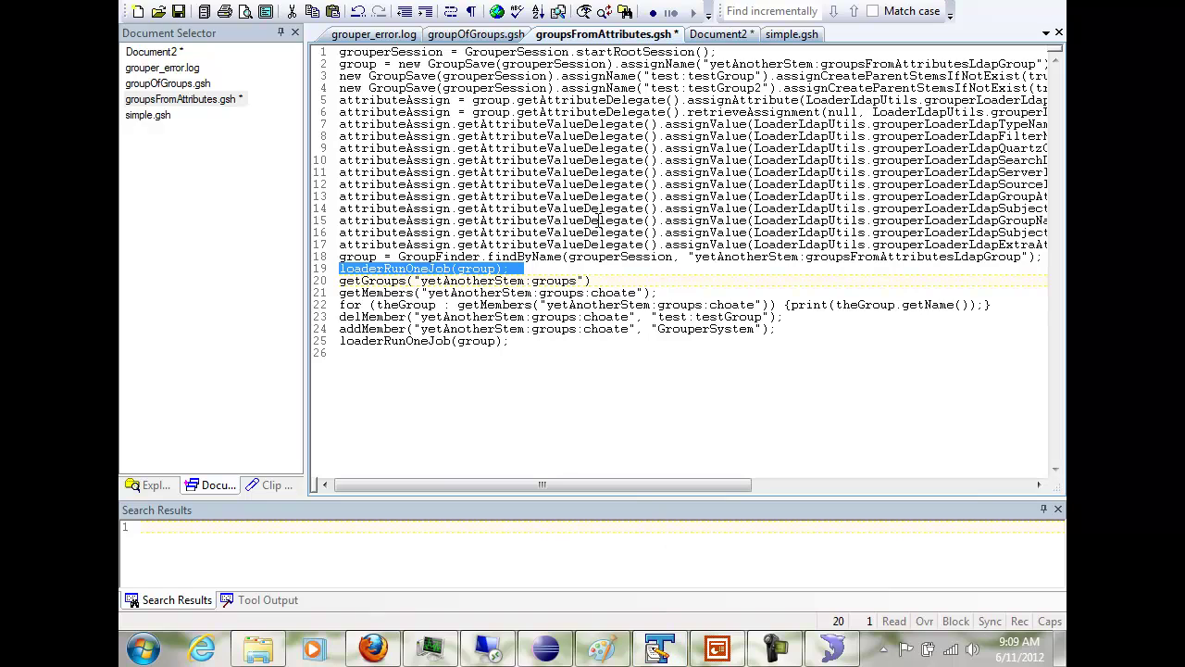
click(371, 35)
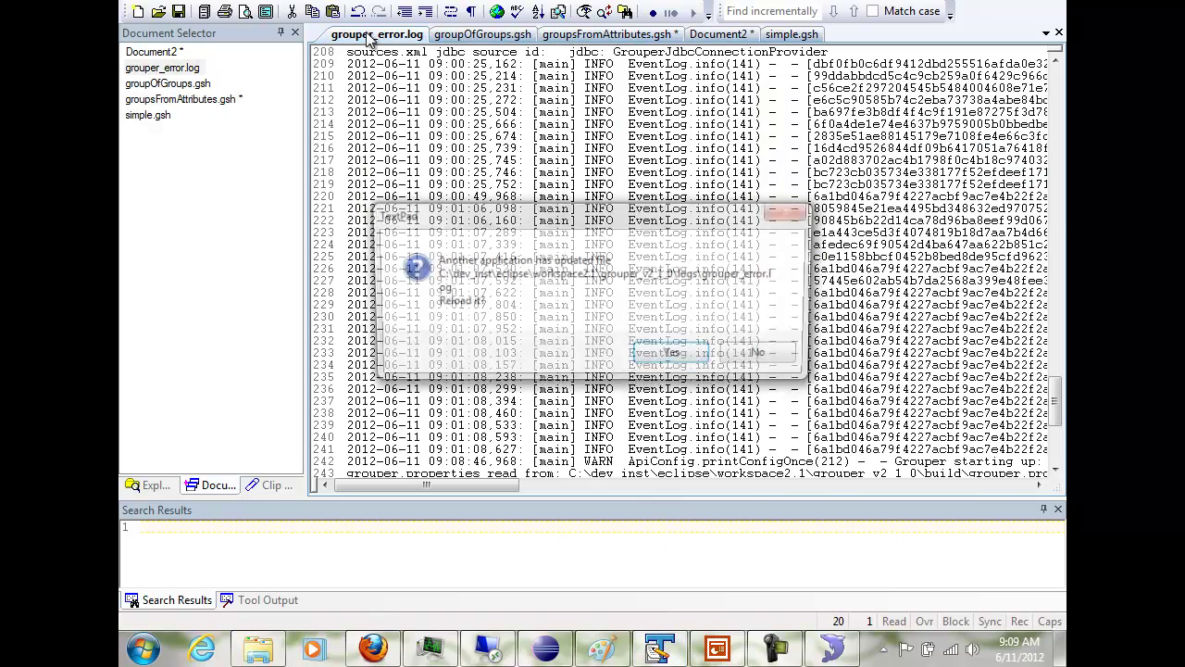
click(670, 355)
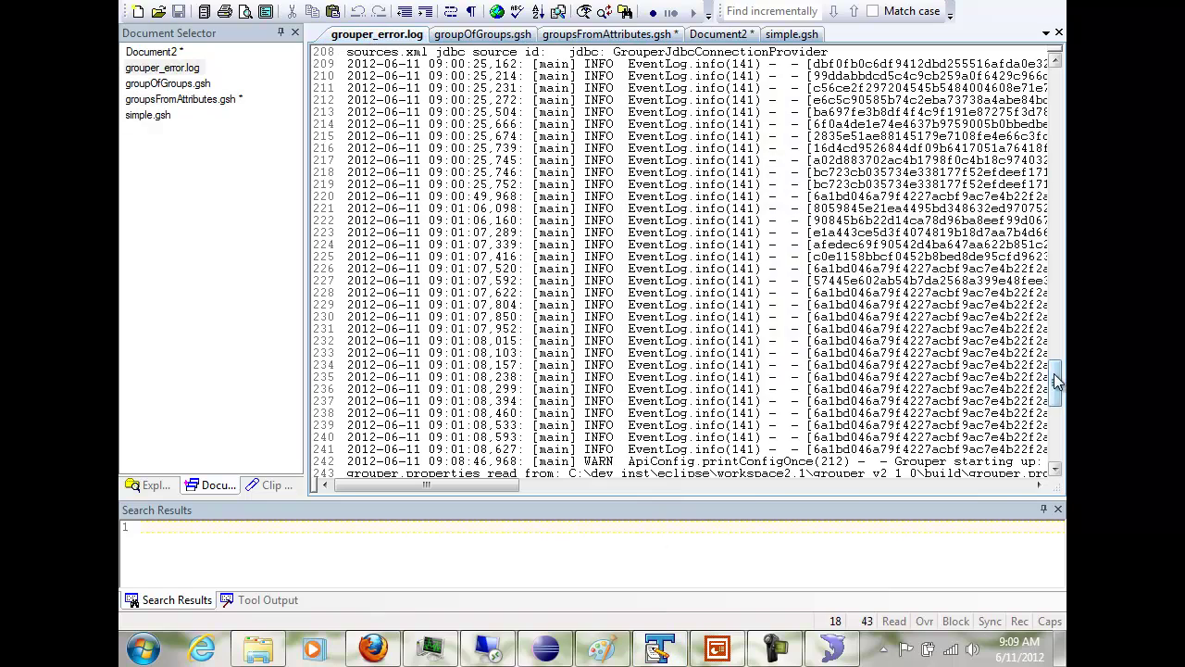
click(1058, 428)
scroll(1059, 428, down, 1)
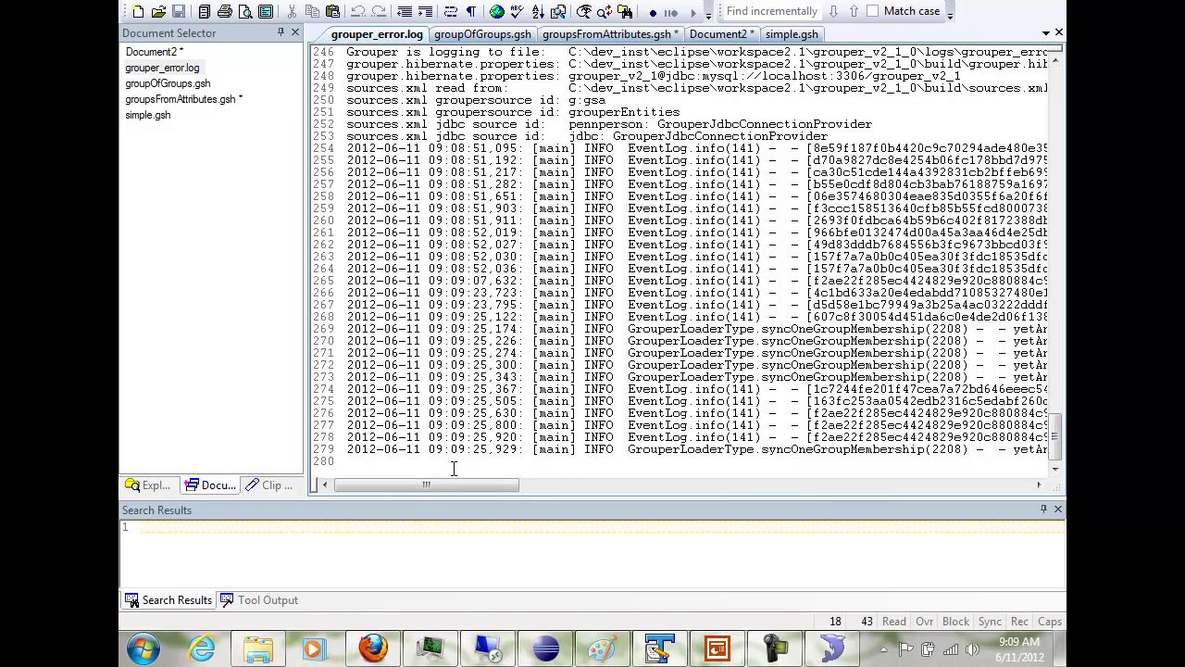
drag(422, 490, 593, 510)
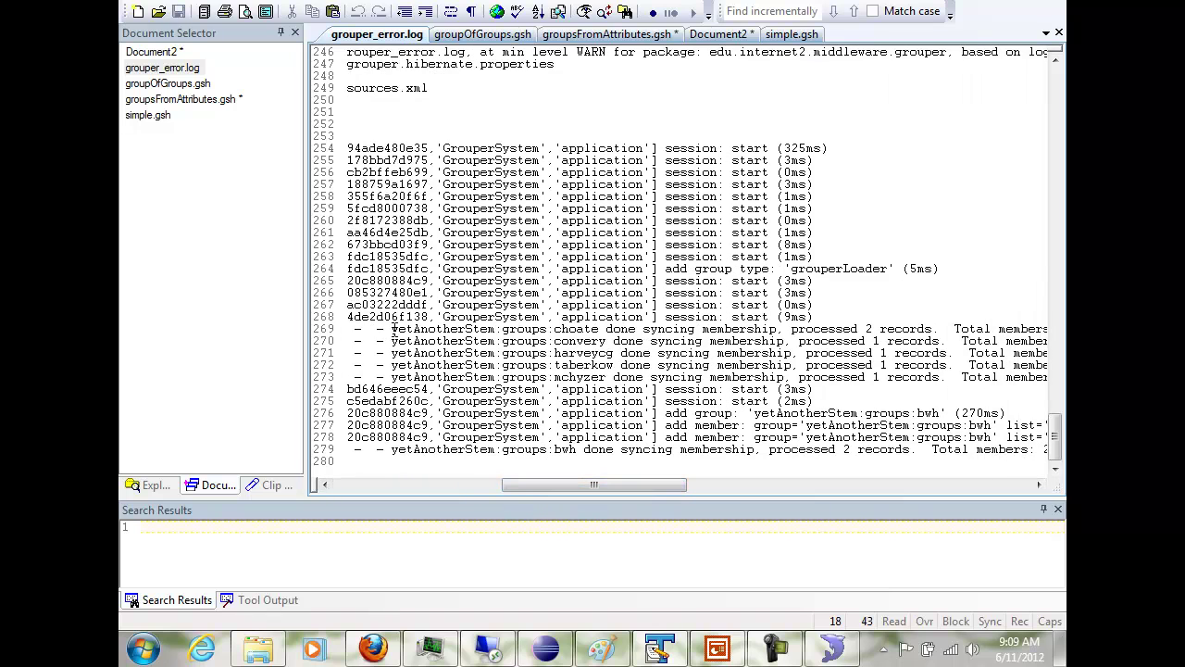
drag(391, 329, 831, 339)
drag(574, 486, 650, 498)
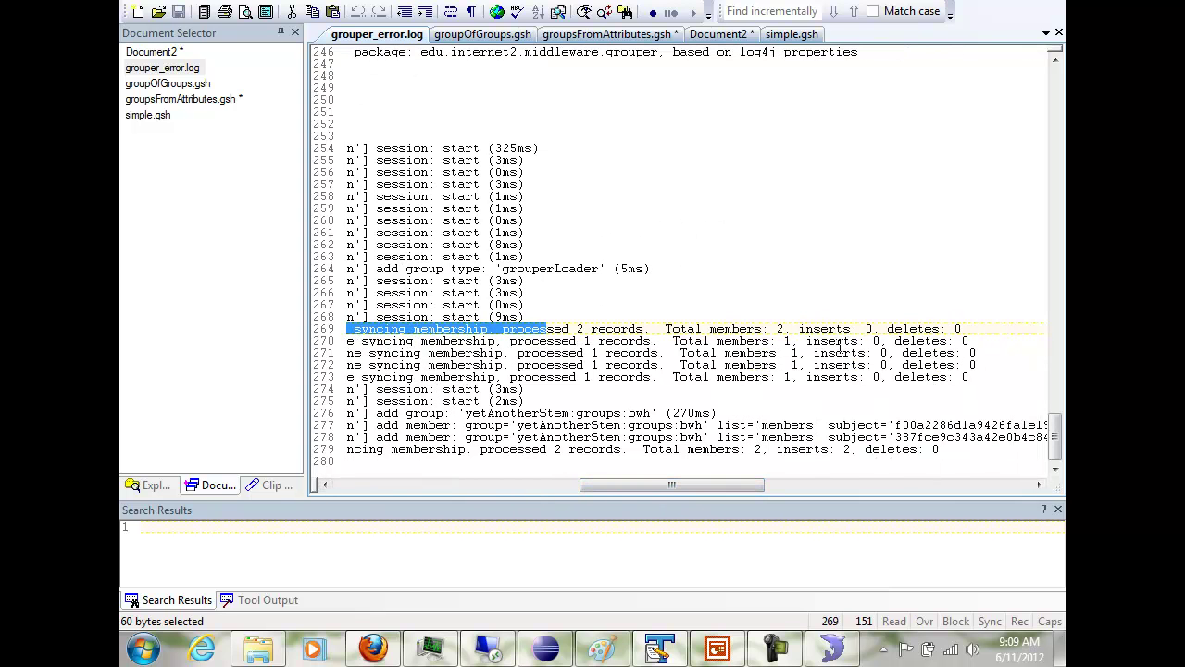
Return to the PowerPoint slide show and advance past the Quiz slide to the closing Thanks! slide
key(F9)
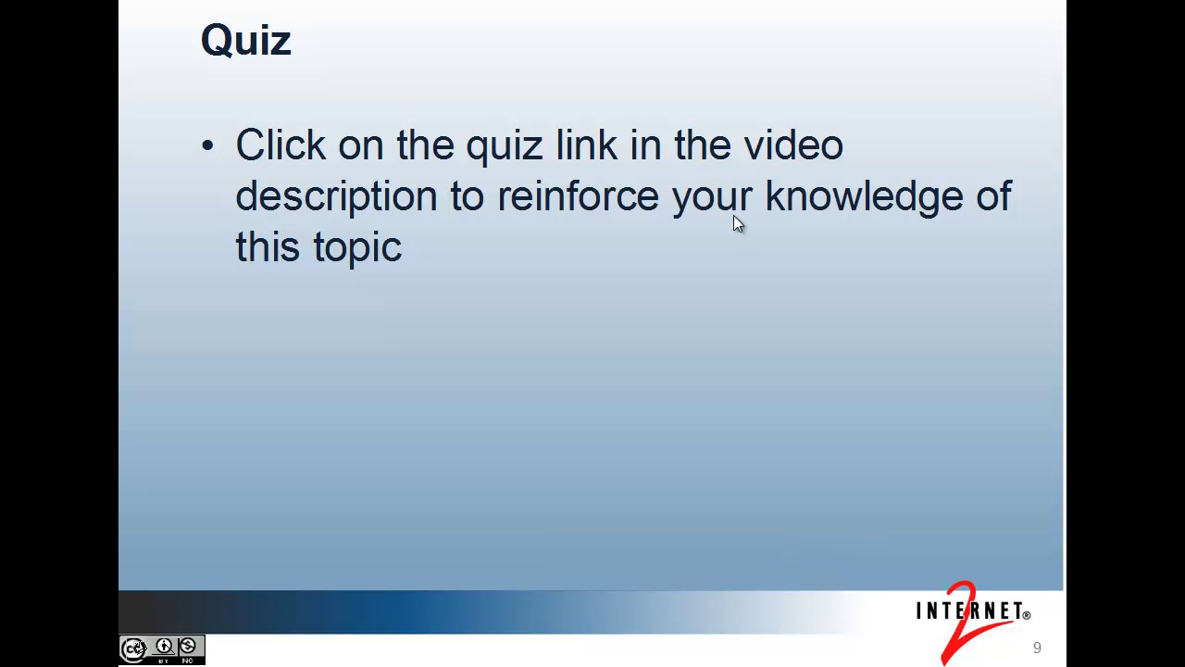
click(733, 216)
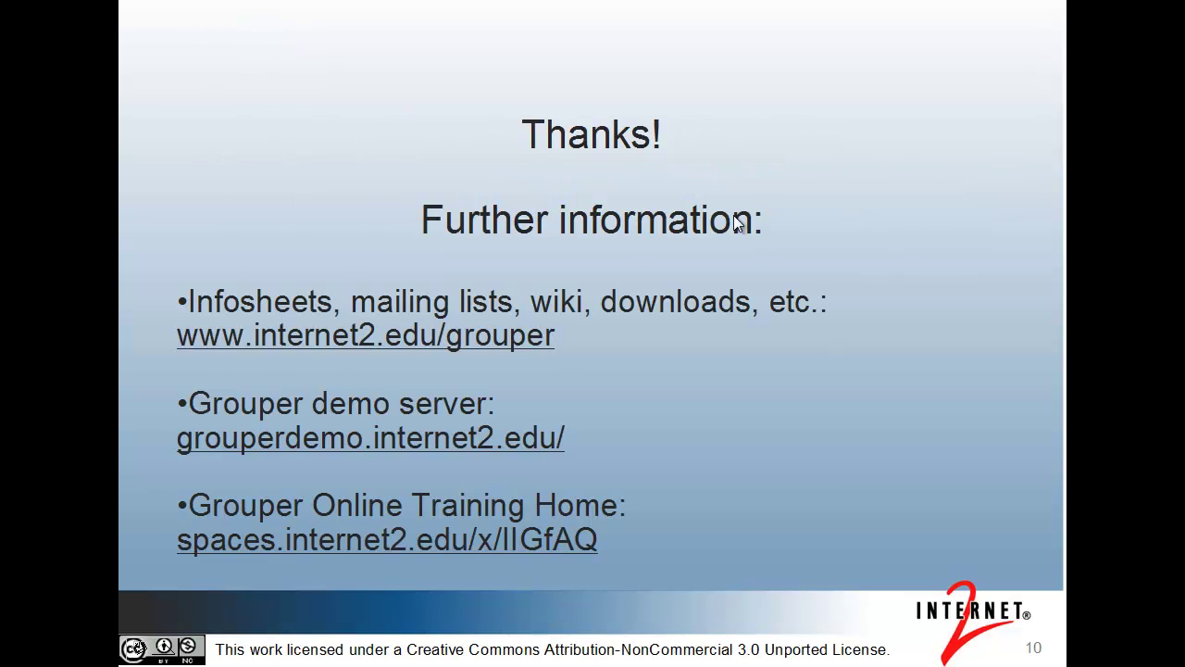